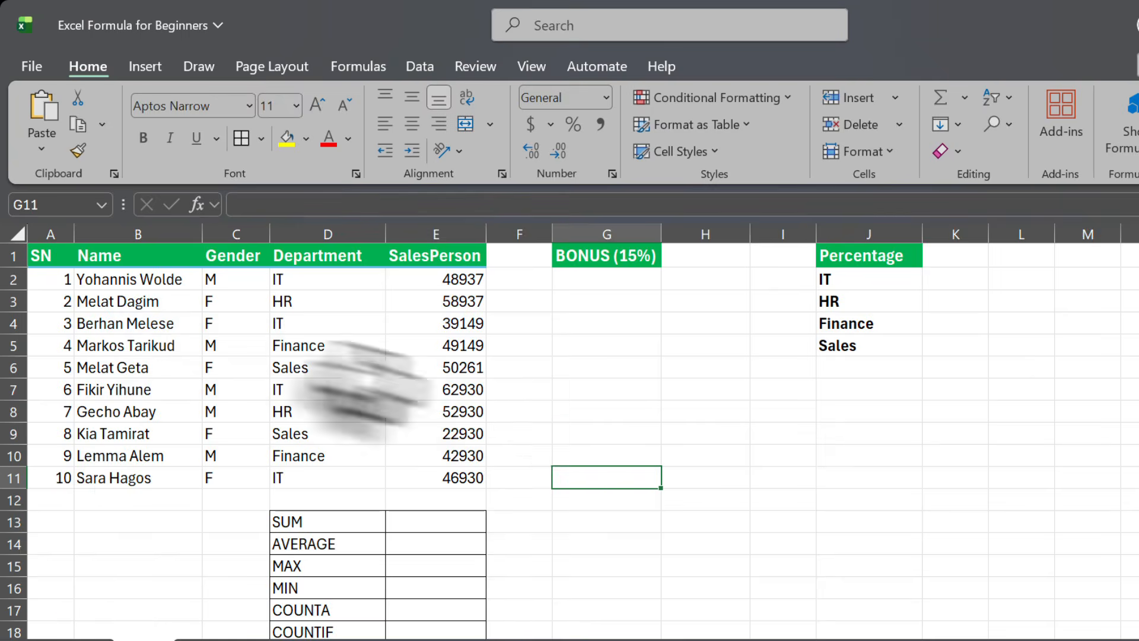
{"action": "scroll", "coordinate": [408, 388], "scroll_direction": "down", "scroll_amount": 1}
{"action": "scroll", "coordinate": [407, 389], "scroll_direction": "down", "scroll_amount": 1}
{"action": "scroll", "coordinate": [403, 398], "scroll_direction": "up", "scroll_amount": 2}
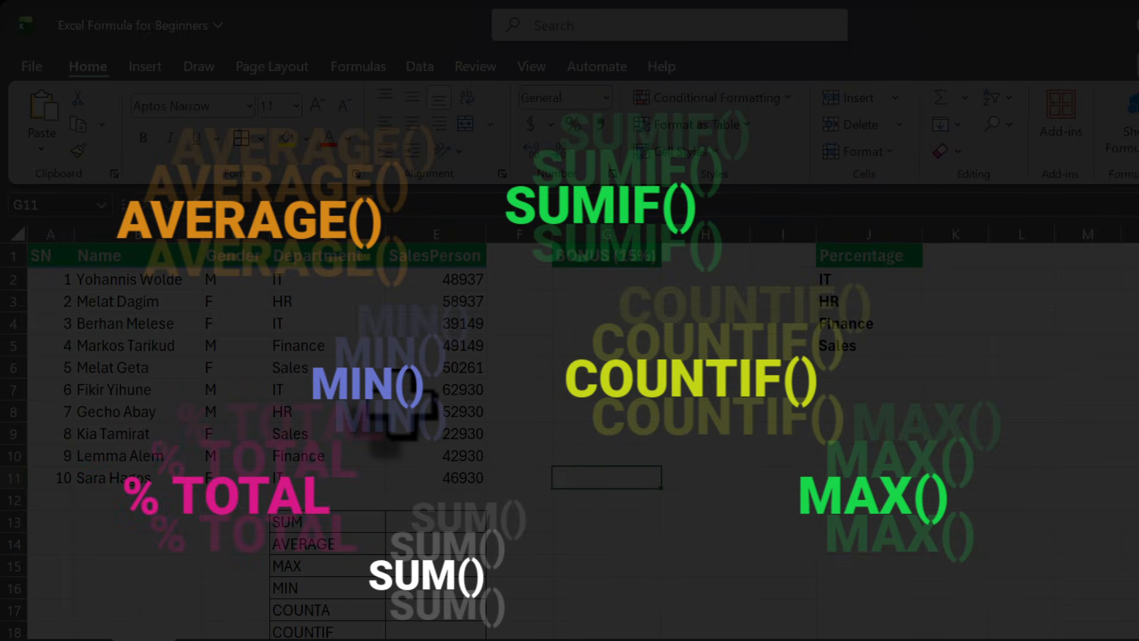
{"action": "scroll", "coordinate": [255, 415], "scroll_direction": "down", "scroll_amount": 3}
{"action": "scroll", "coordinate": [255, 416], "scroll_direction": "up", "scroll_amount": 3}
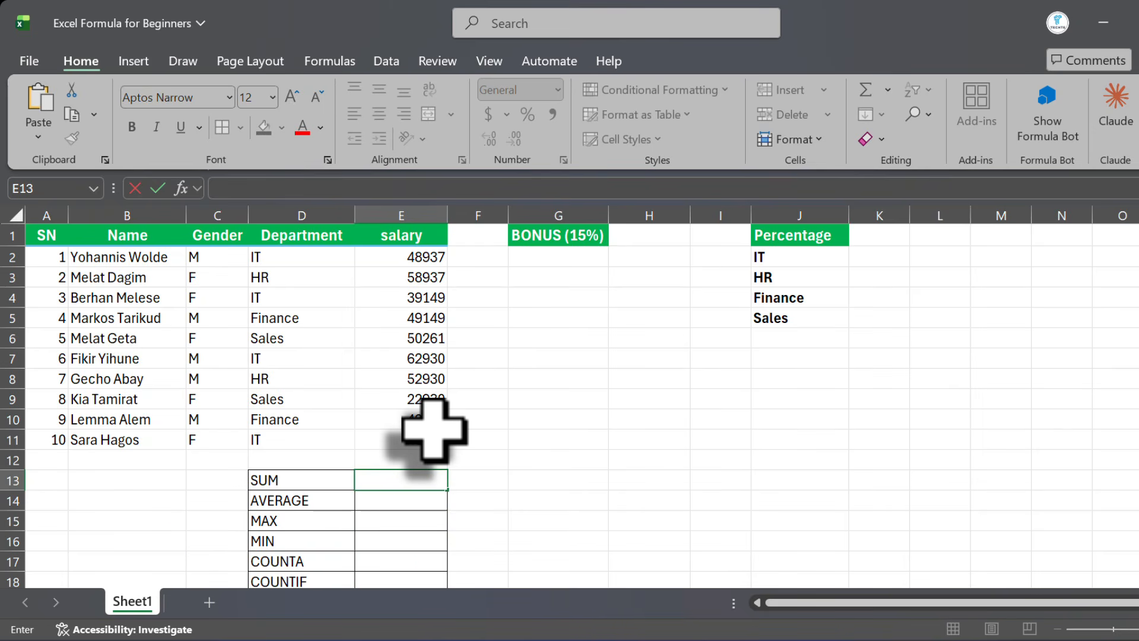
Enter =SUM(E2:E11) in cell E13 to total the salary column
{"action": "type", "text": "="}
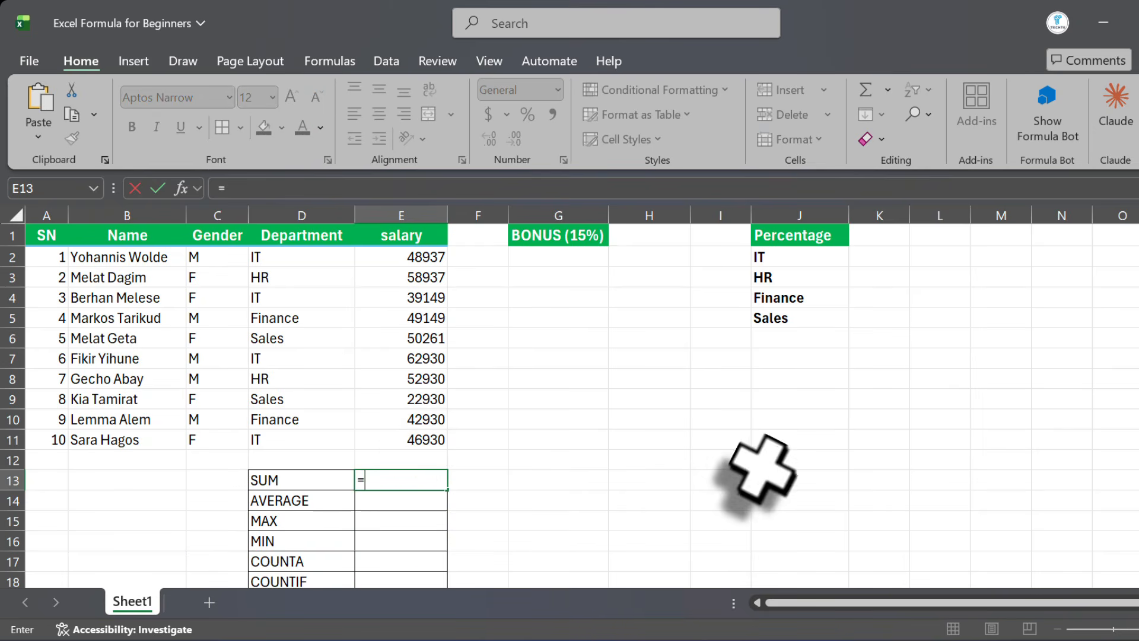
{"action": "type", "text": "sum"}
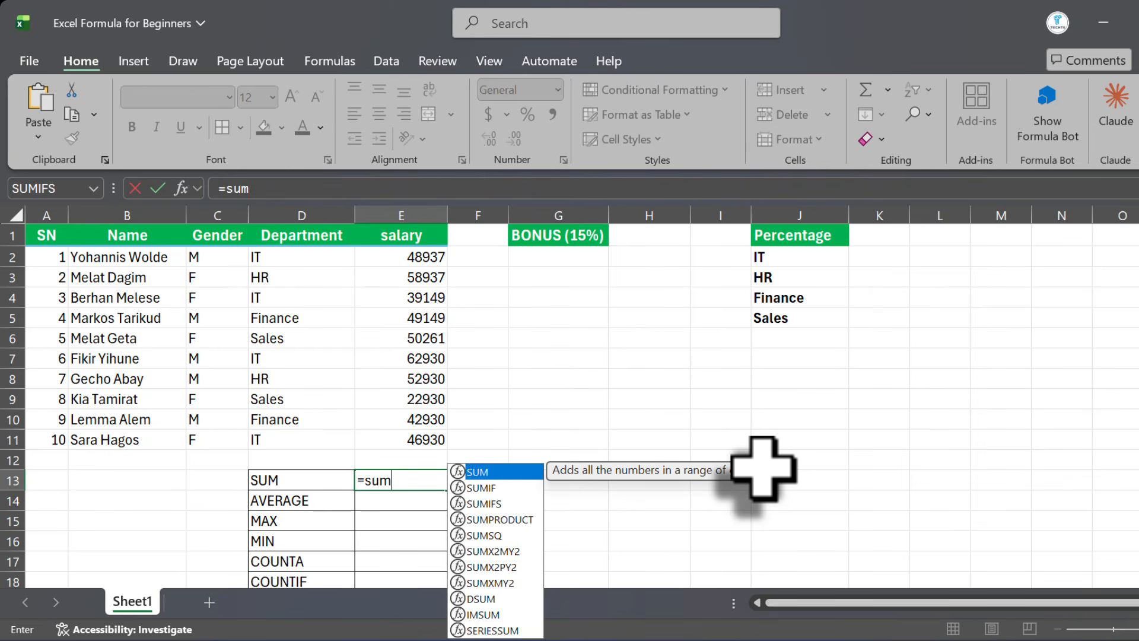
{"action": "key", "text": "Tab"}
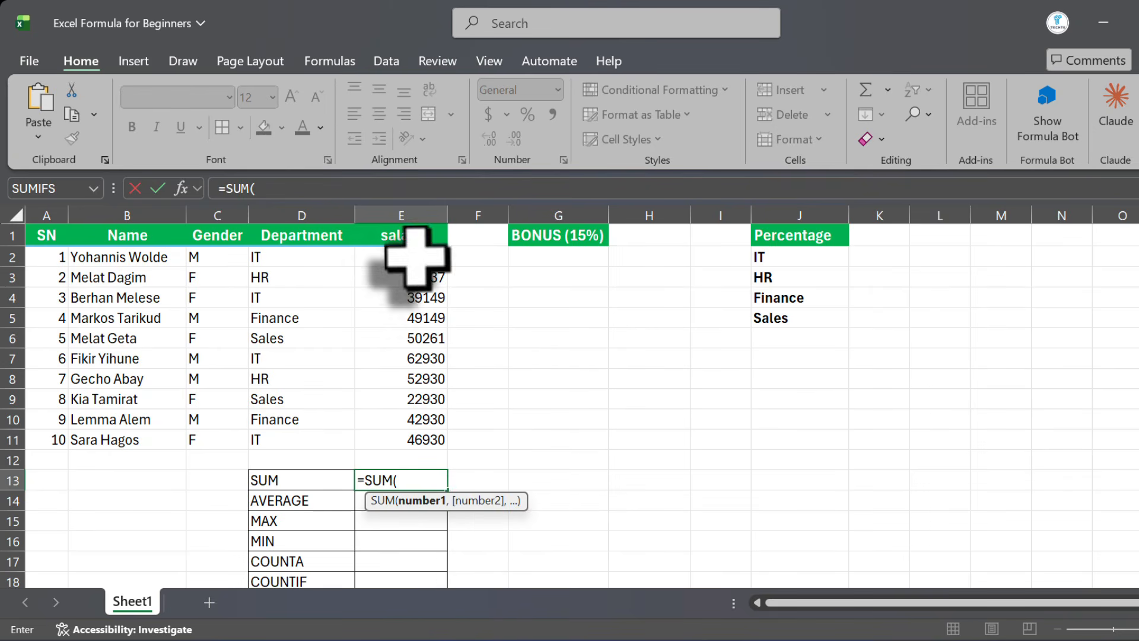
{"action": "left_click_drag", "start_coordinate": [407, 255], "coordinate": [446, 445]}
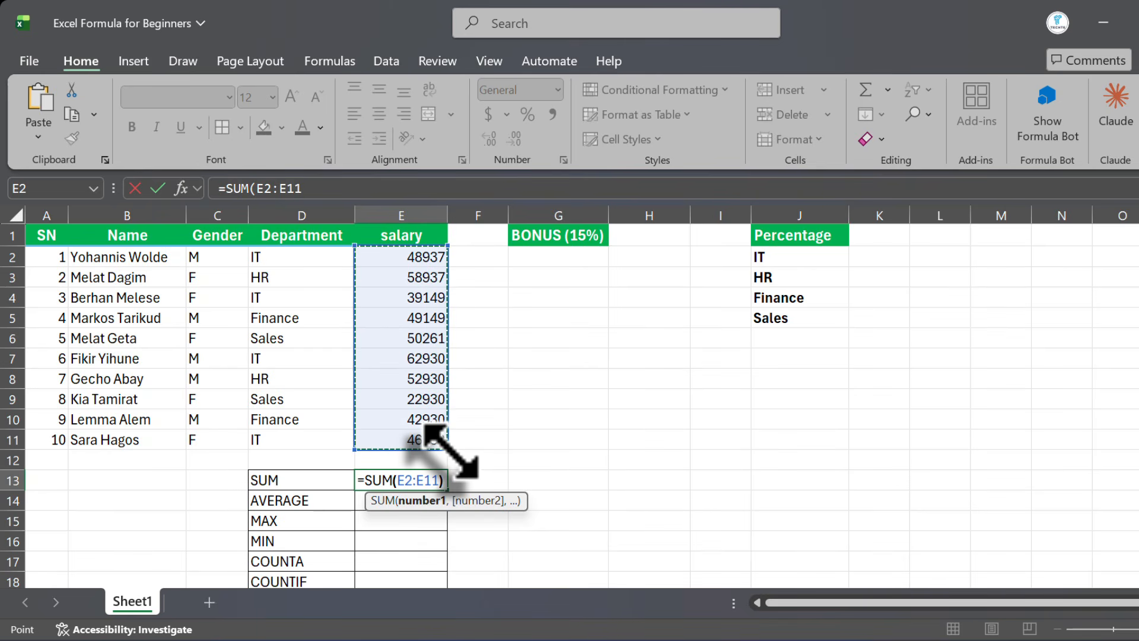
{"action": "type", "text": ")"}
{"action": "key", "text": "Return"}
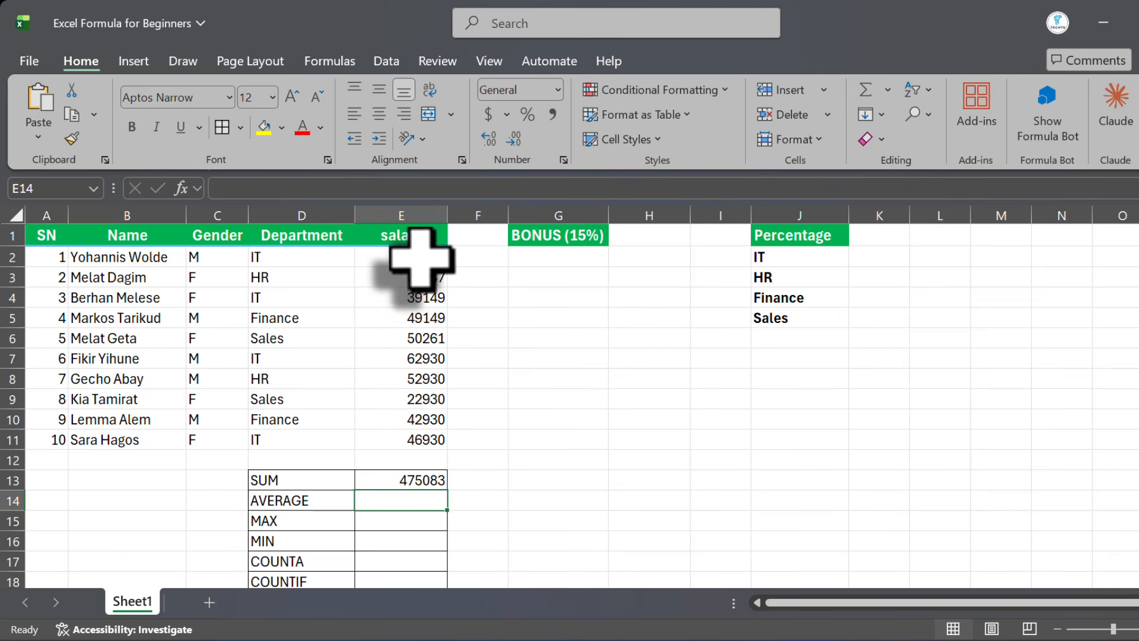
Apply the comma number style to the salaries in E2:E11 and to the SUM result in E13
{"action": "left_click_drag", "start_coordinate": [421, 258], "coordinate": [415, 440]}
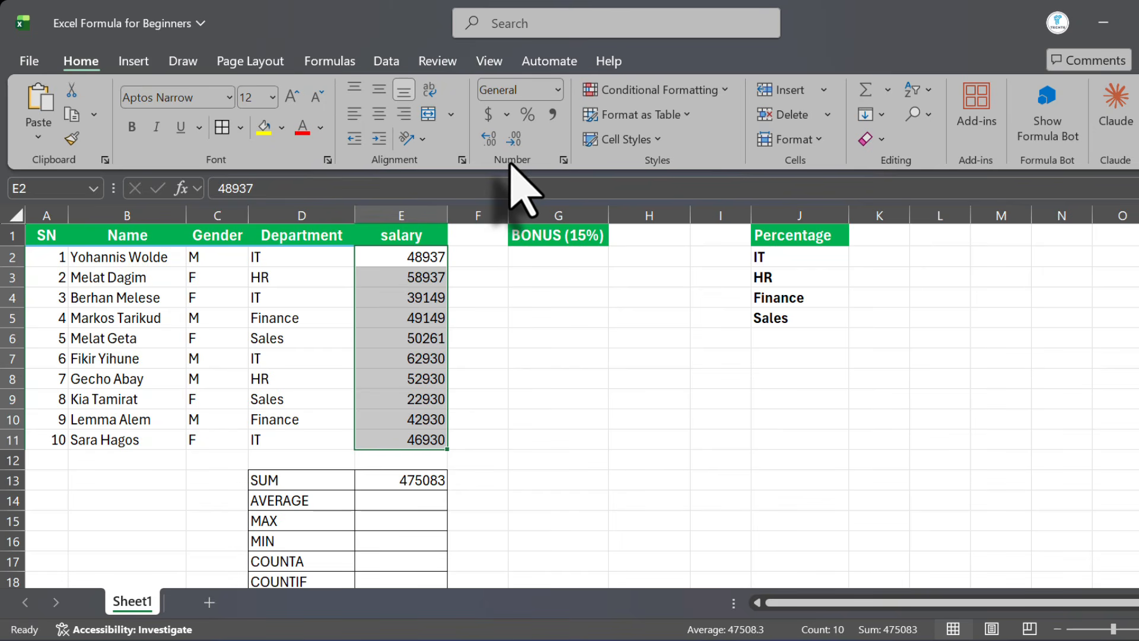
{"action": "left_click", "coordinate": [553, 113]}
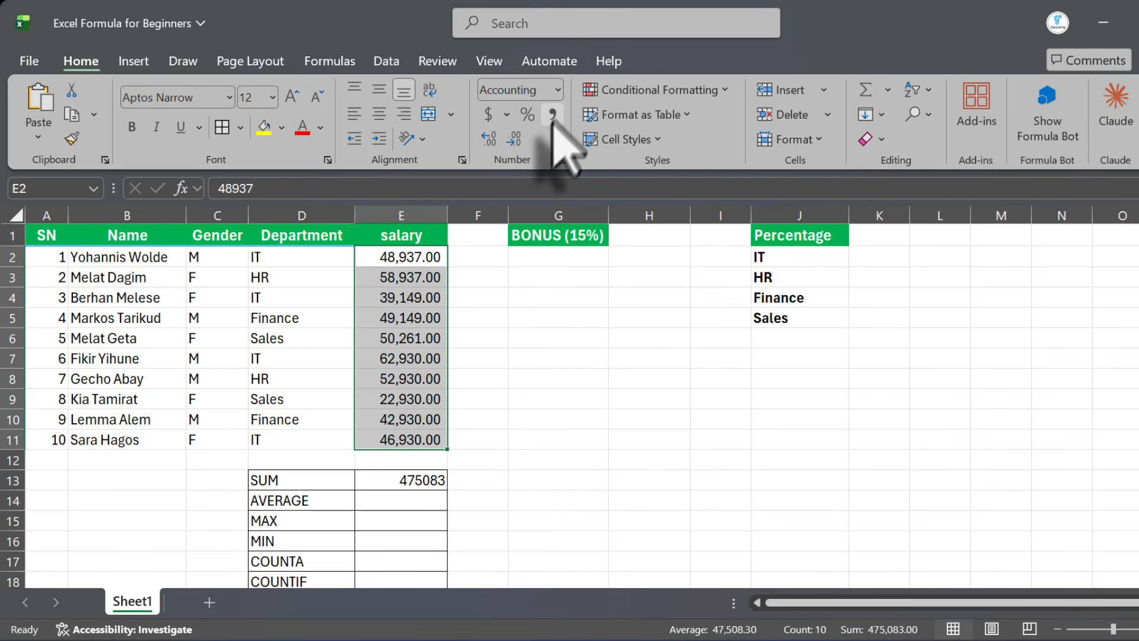
{"action": "left_click", "coordinate": [489, 358]}
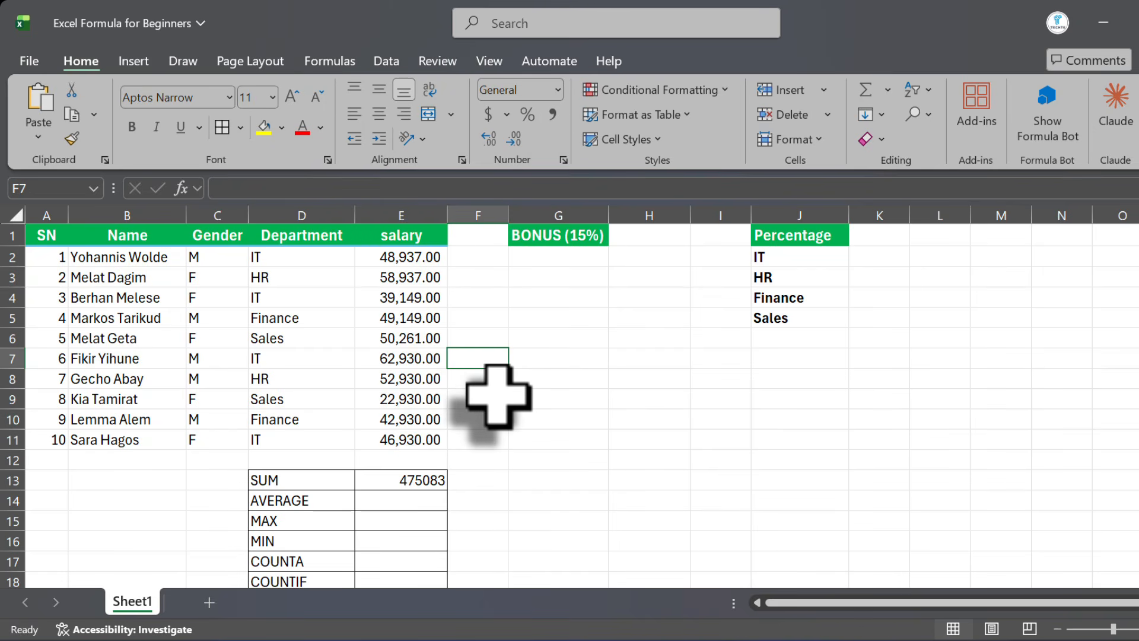
{"action": "left_click", "coordinate": [394, 480]}
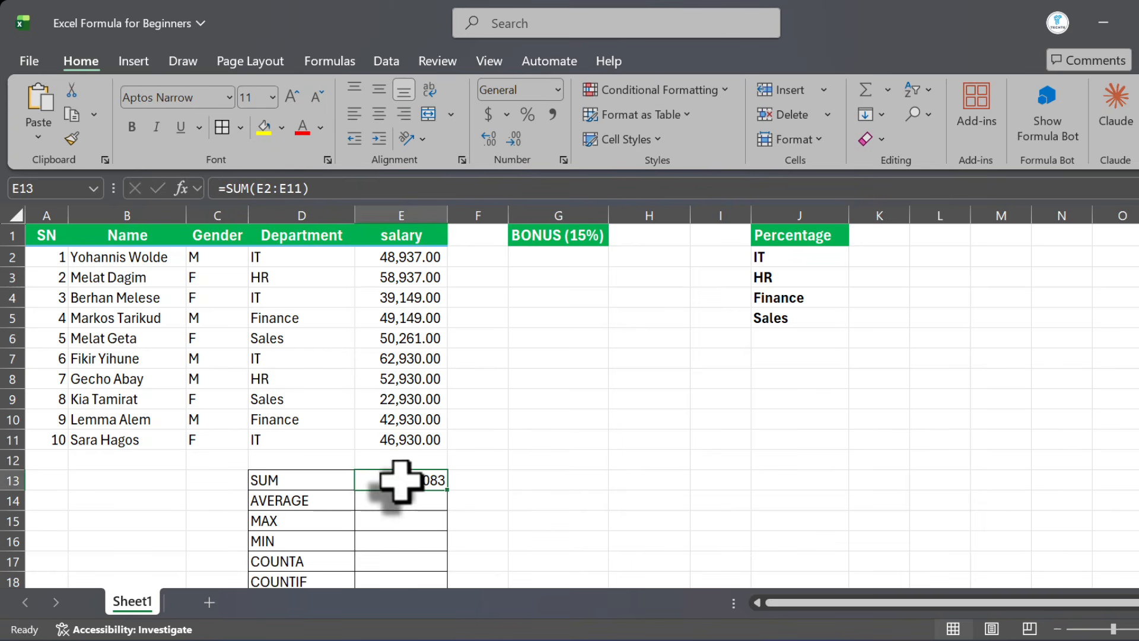
{"action": "left_click", "coordinate": [553, 113]}
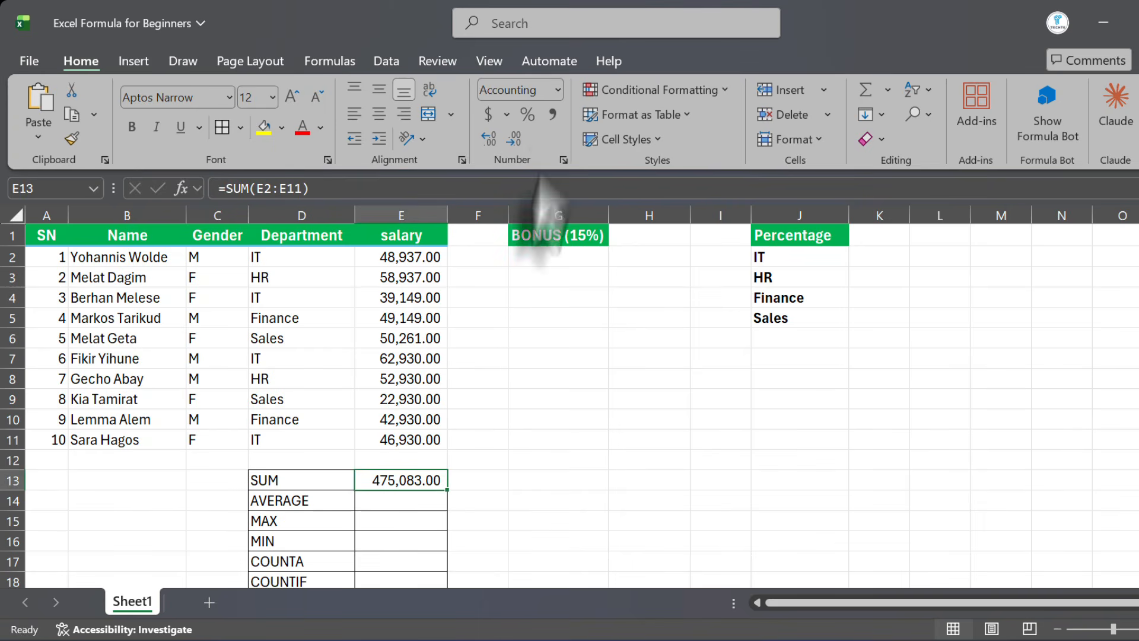
{"action": "left_click", "coordinate": [482, 419]}
{"action": "left_click", "coordinate": [520, 399]}
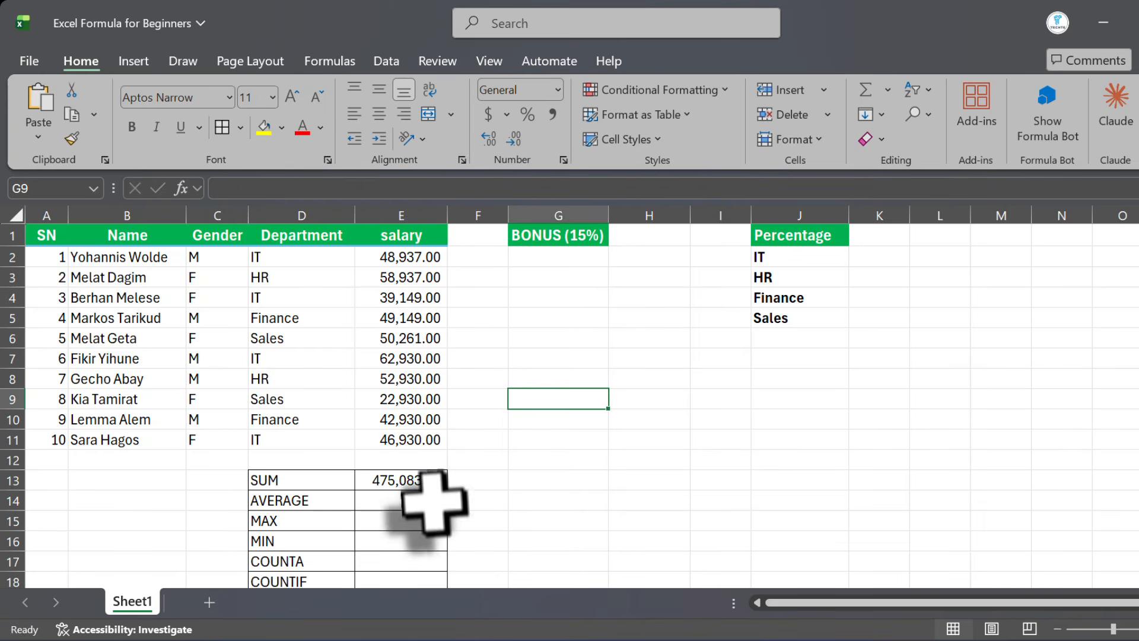
Insert an AutoSum of E2:E11 in cell E12 and make it bold
{"action": "left_click", "coordinate": [400, 458]}
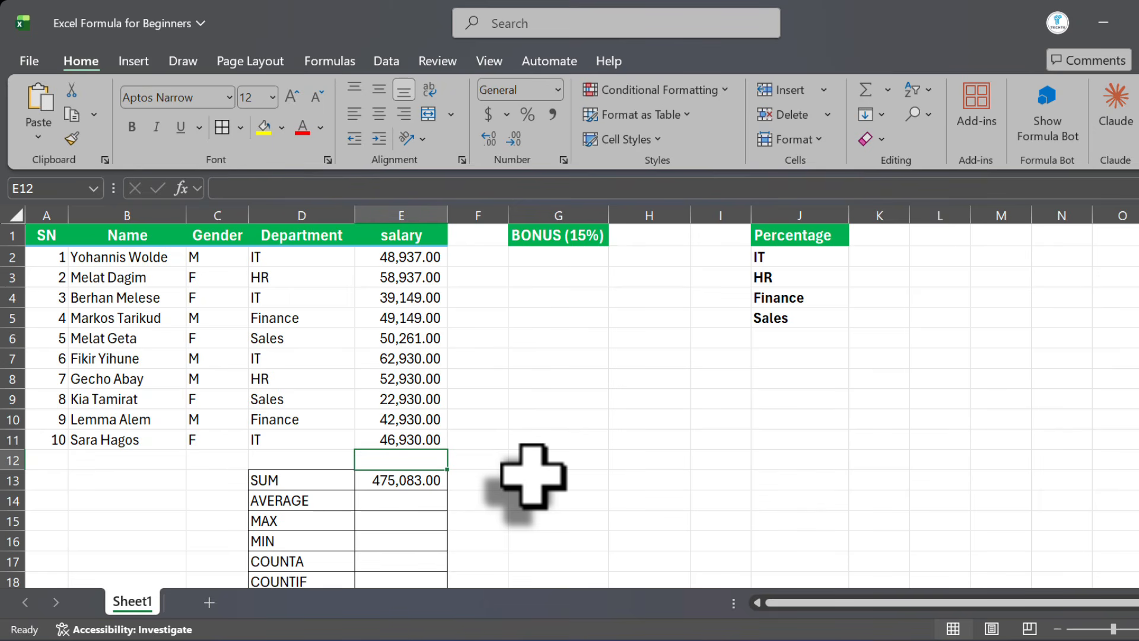
{"action": "key", "text": "alt+equal"}
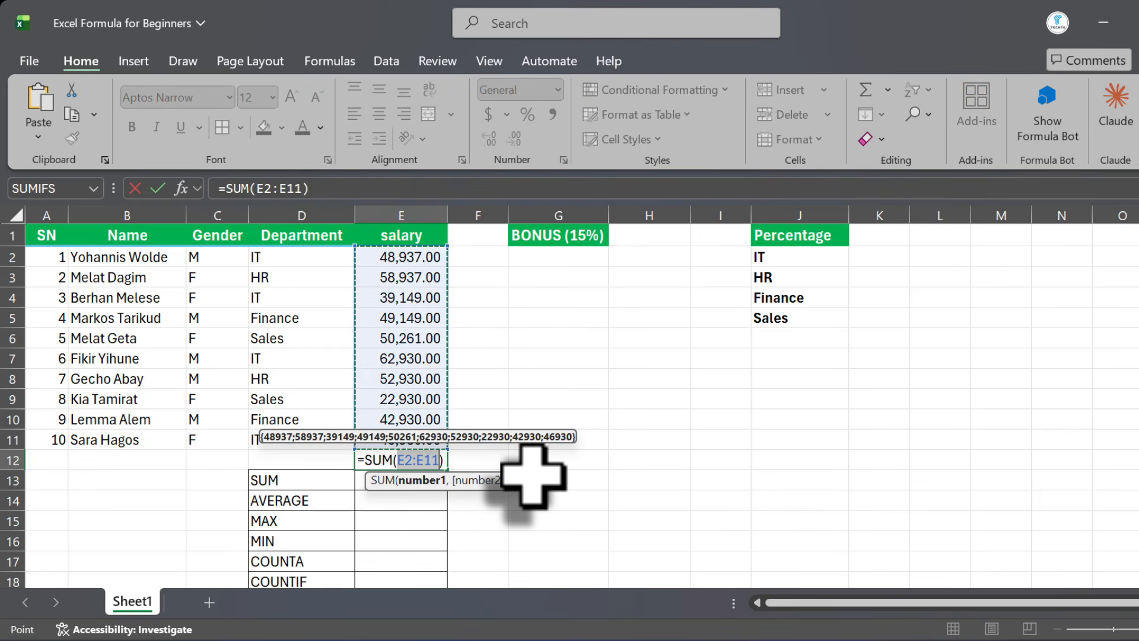
{"action": "key", "text": "Return"}
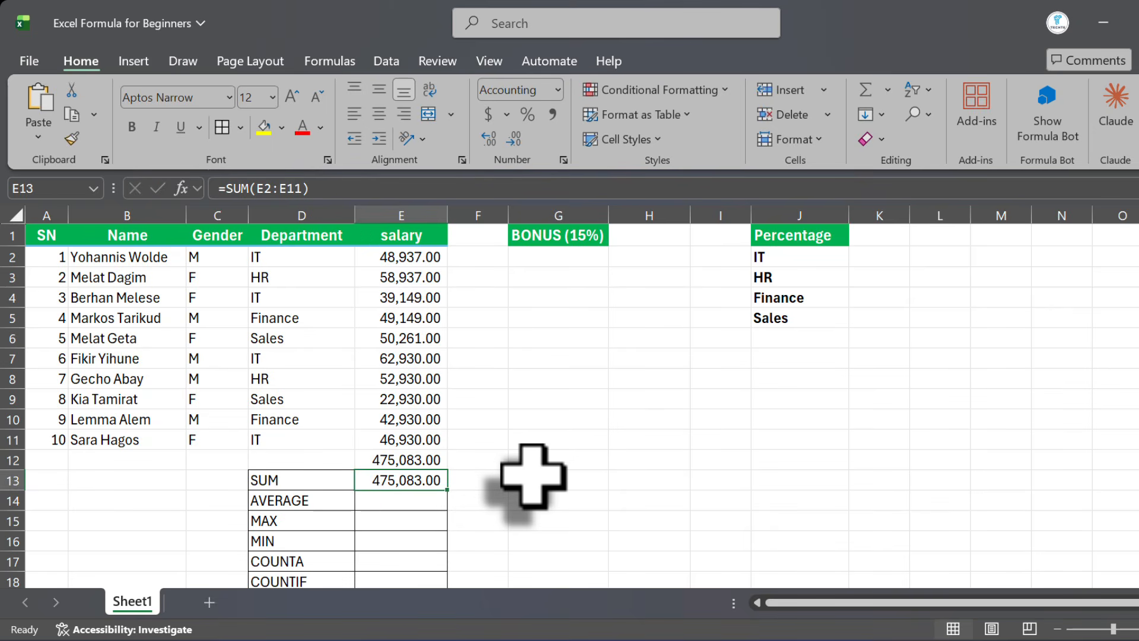
{"action": "left_click", "coordinate": [418, 458]}
{"action": "key", "text": "ctrl+b"}
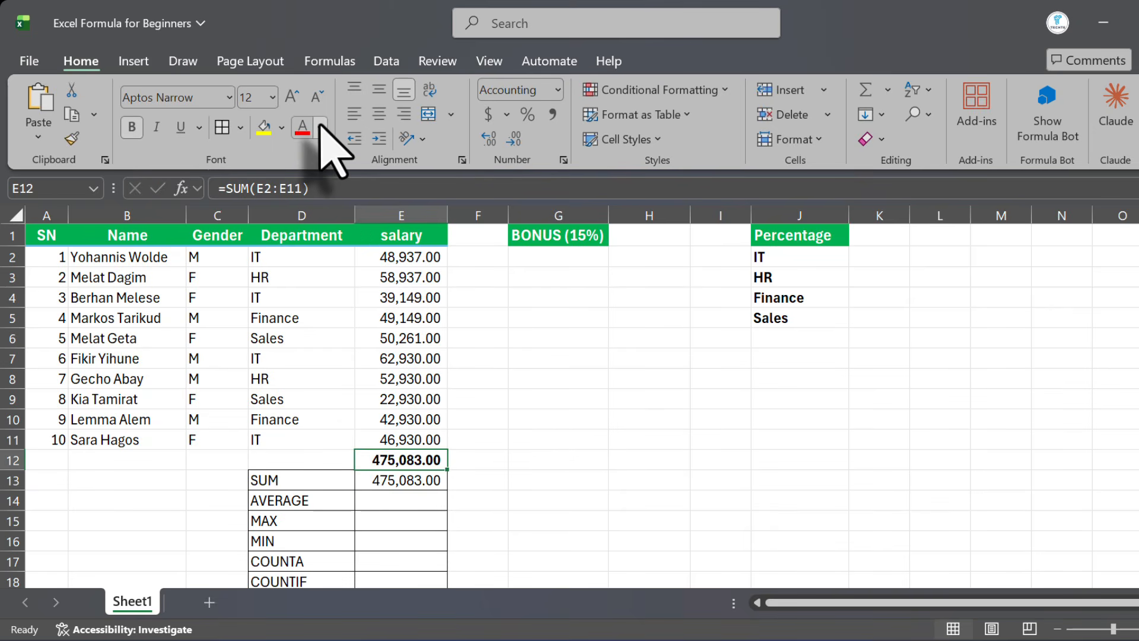
{"action": "left_click", "coordinate": [320, 127]}
{"action": "left_click", "coordinate": [510, 439]}
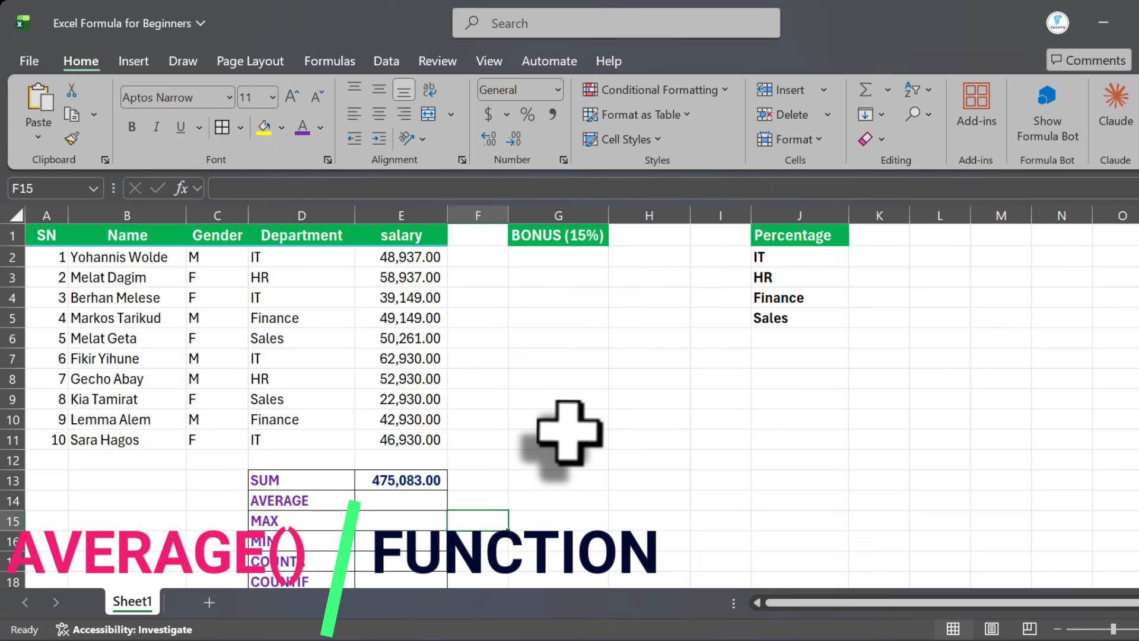
Enter =AVERAGE(E2:E11) in cell E14, then select the salary range E2:E11 to check the average
{"action": "left_click", "coordinate": [370, 501]}
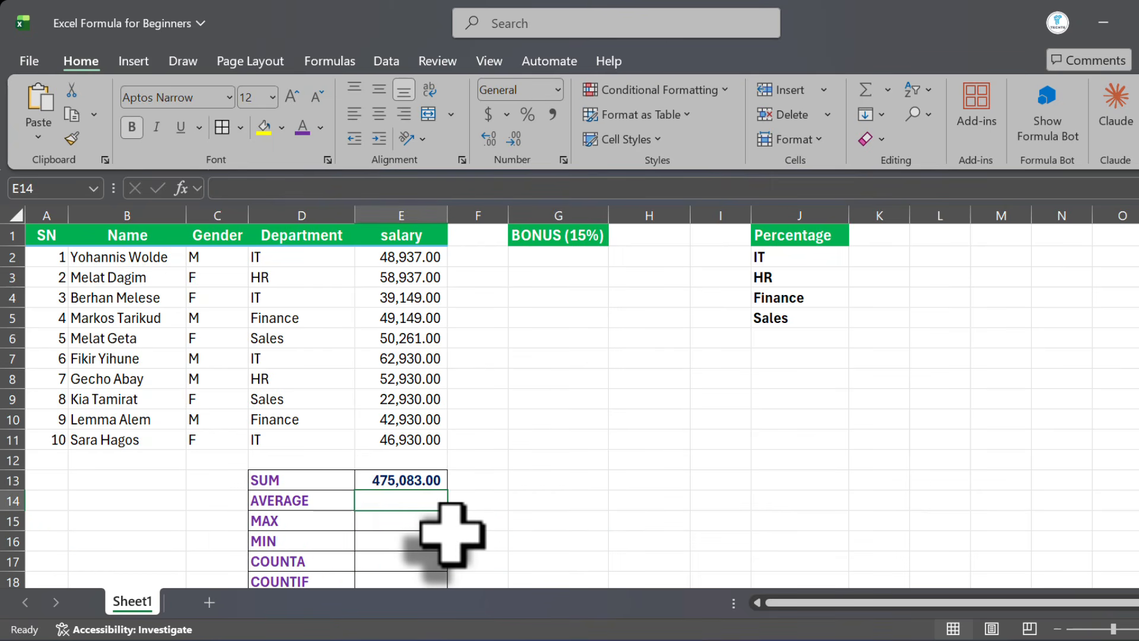
{"action": "type", "text": "=aver"}
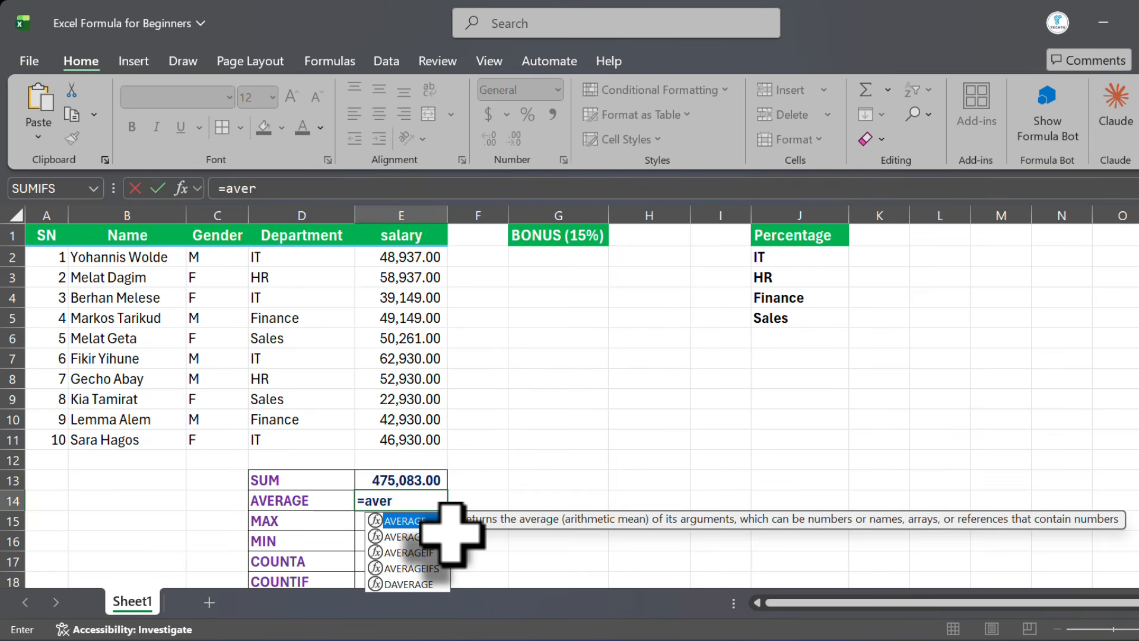
{"action": "type", "text": "a"}
{"action": "key", "text": "Tab"}
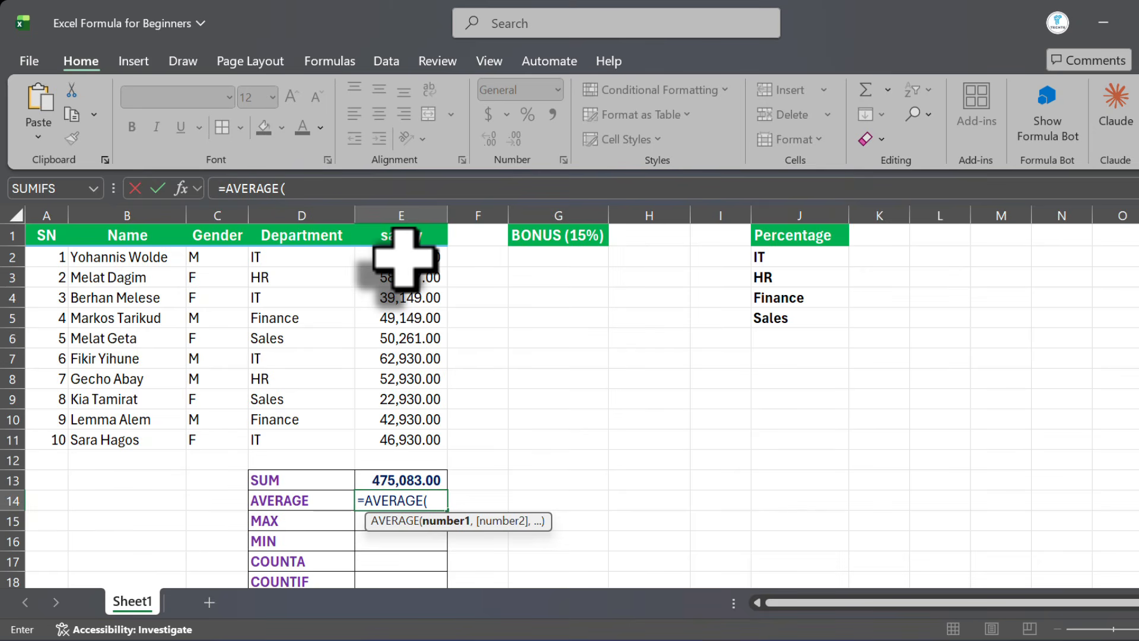
{"action": "left_click_drag", "start_coordinate": [403, 258], "coordinate": [477, 405]}
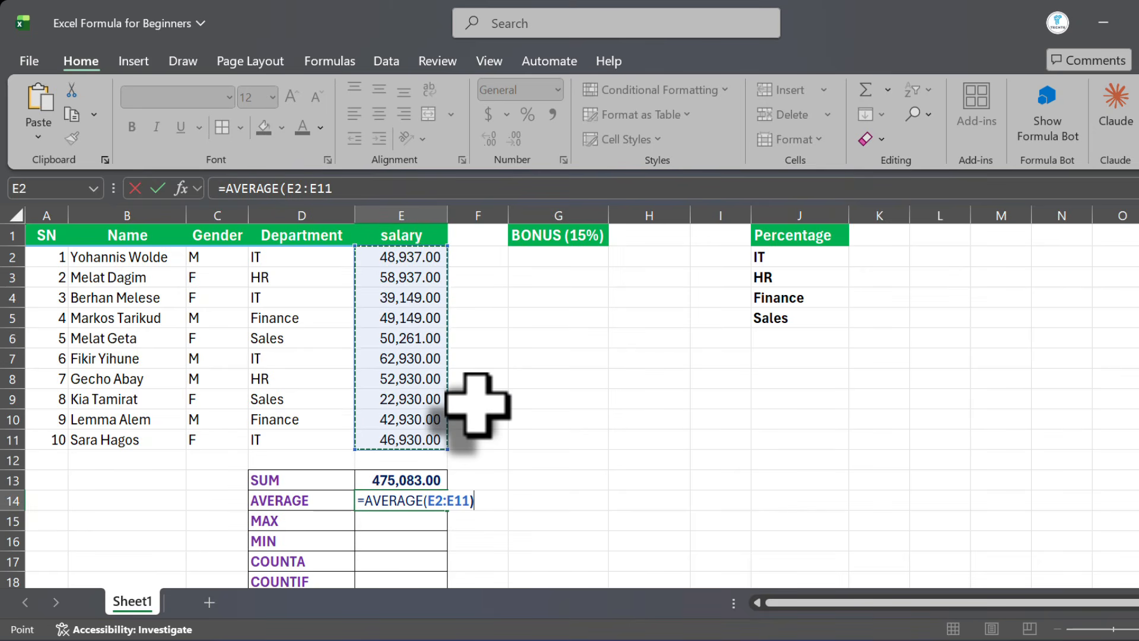
{"action": "key", "text": "Return"}
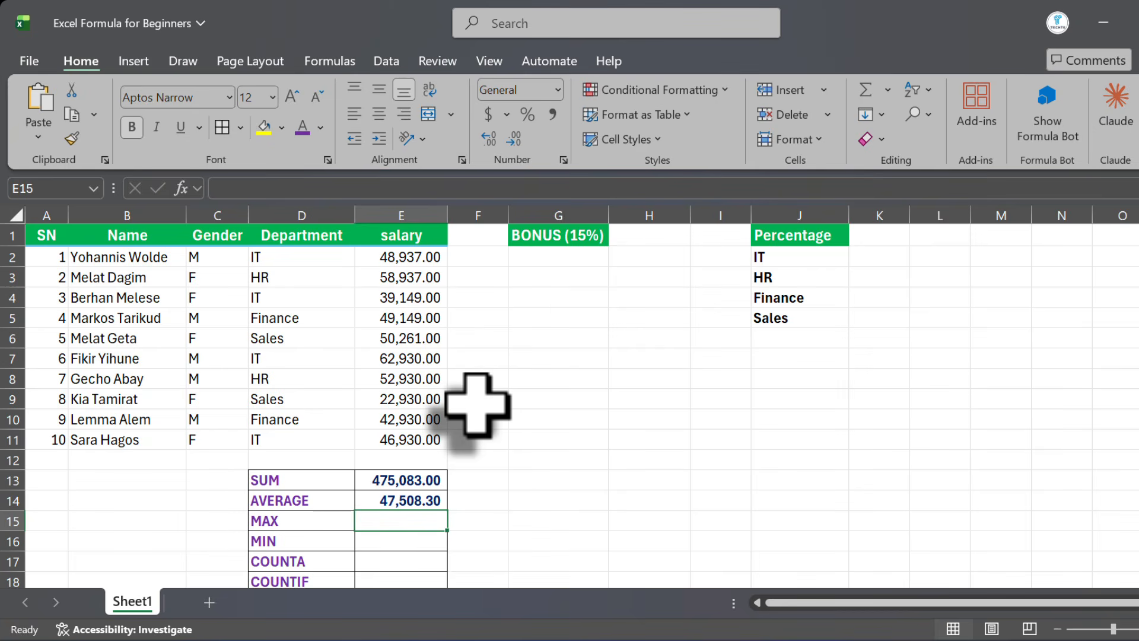
{"action": "left_click_drag", "start_coordinate": [409, 258], "coordinate": [401, 433]}
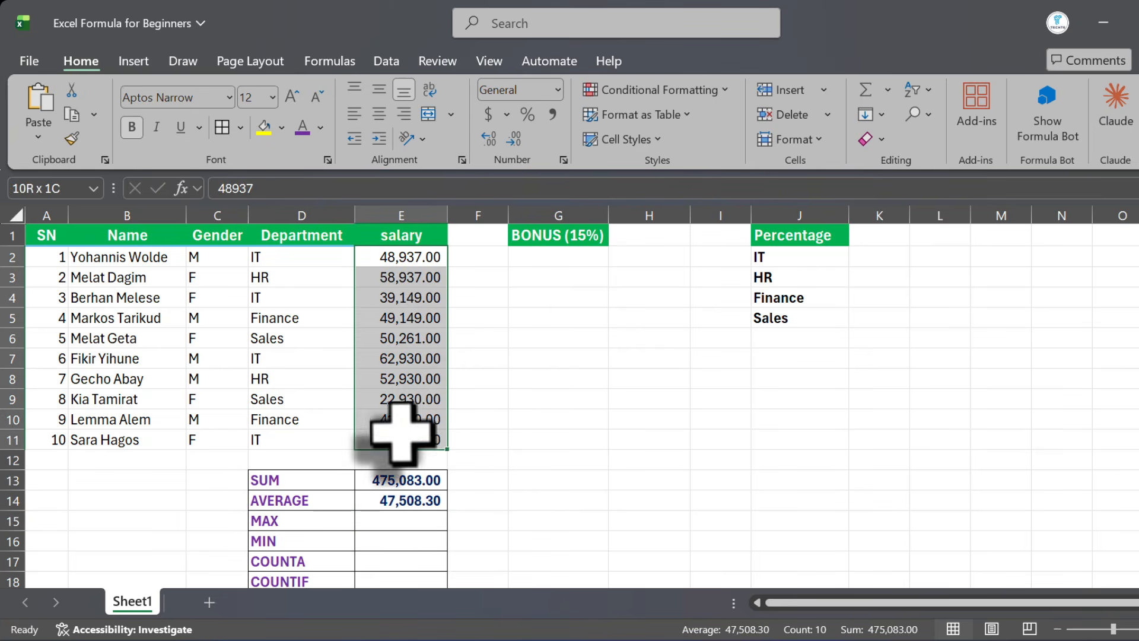
{"action": "left_click", "coordinate": [478, 379]}
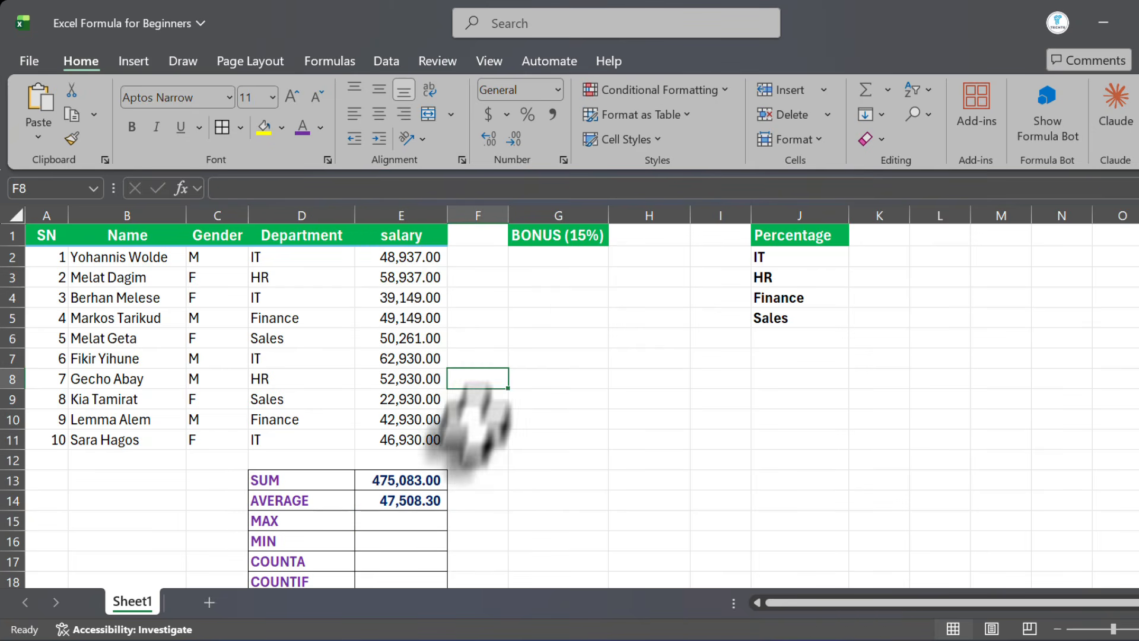
Enter =MAX(E2:E11) in cell E15 and check the result against the highest salary in the column
{"action": "left_click", "coordinate": [405, 503]}
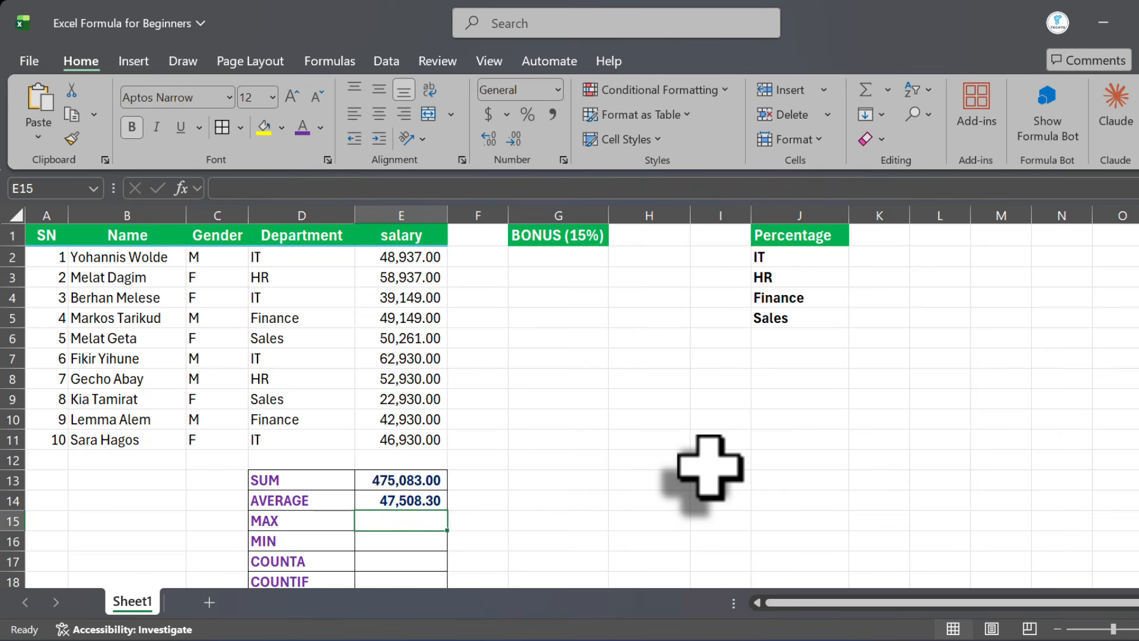
{"action": "type", "text": "="}
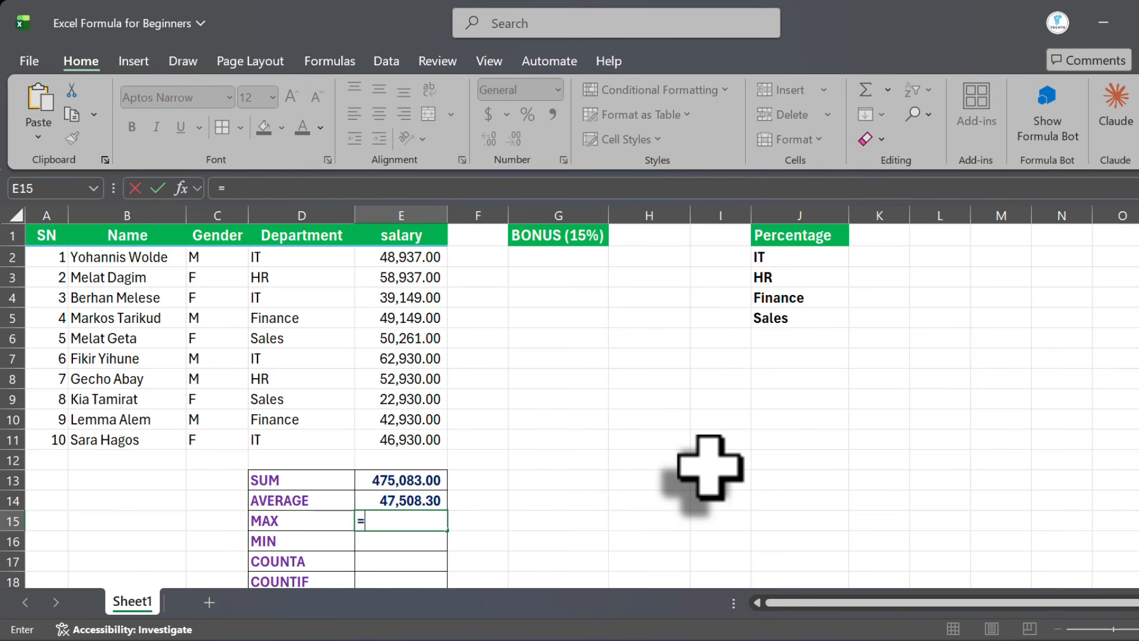
{"action": "type", "text": "max"}
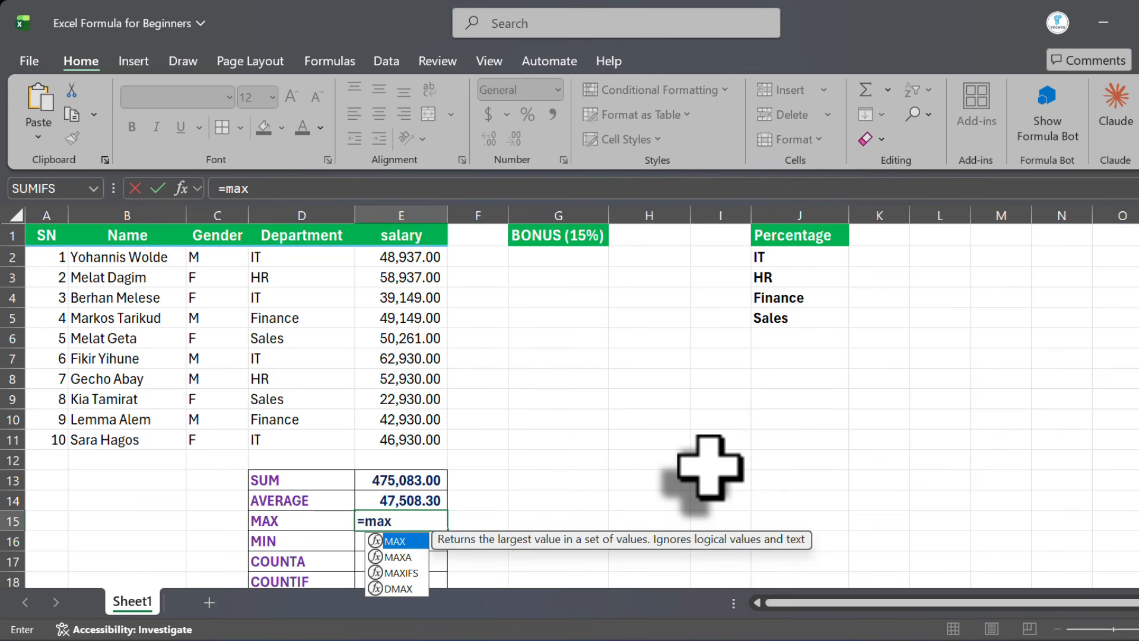
{"action": "key", "text": "Tab"}
{"action": "left_click_drag", "start_coordinate": [415, 261], "coordinate": [418, 436]}
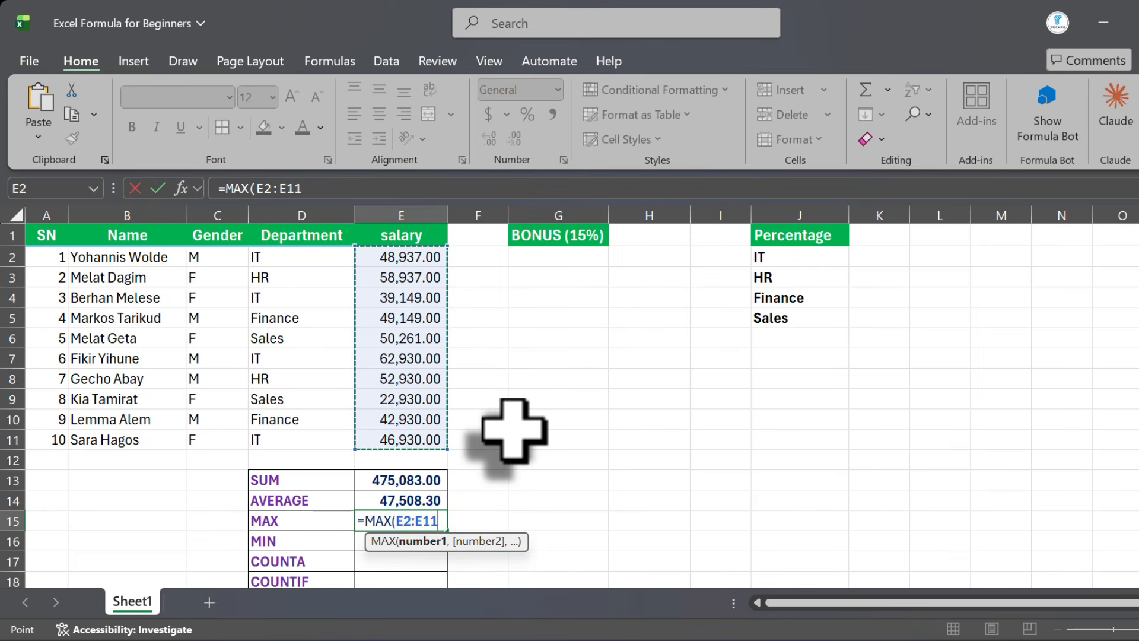
{"action": "type", "text": ")"}
{"action": "key", "text": "Return"}
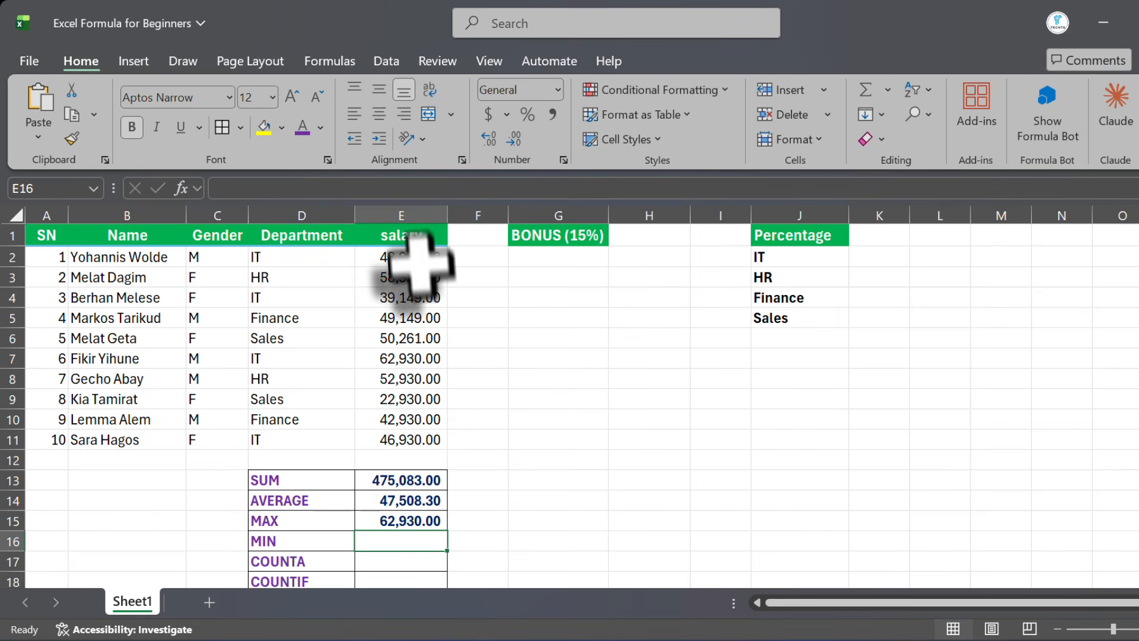
{"action": "left_click", "coordinate": [386, 357]}
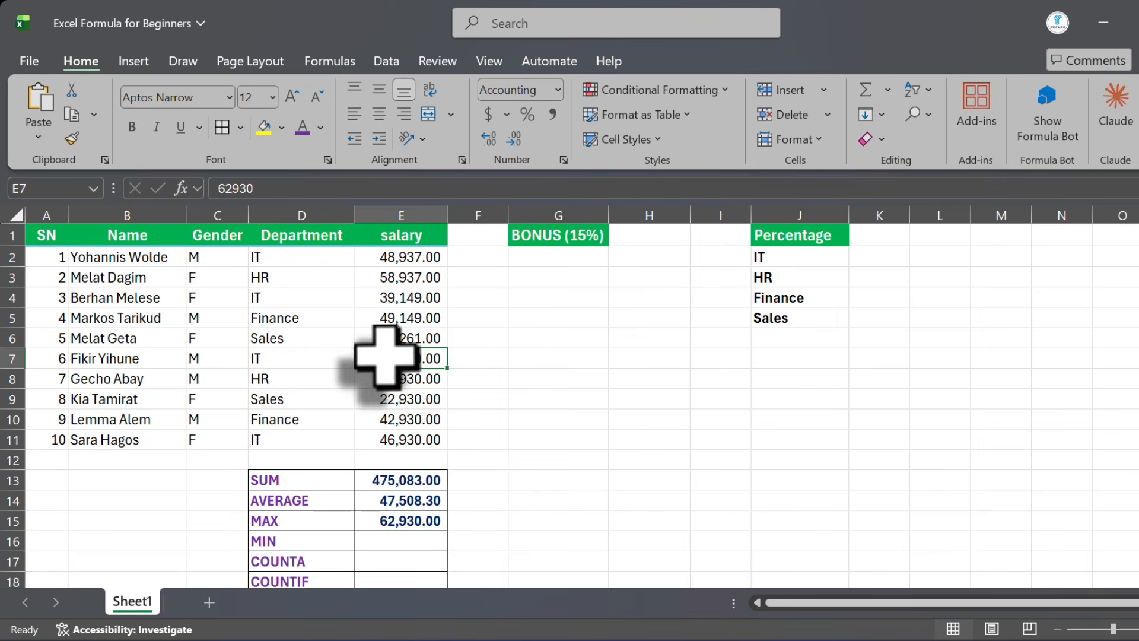
Enter =MIN(E2:E11) in cell E16 to return the lowest salary
{"action": "left_click", "coordinate": [409, 518]}
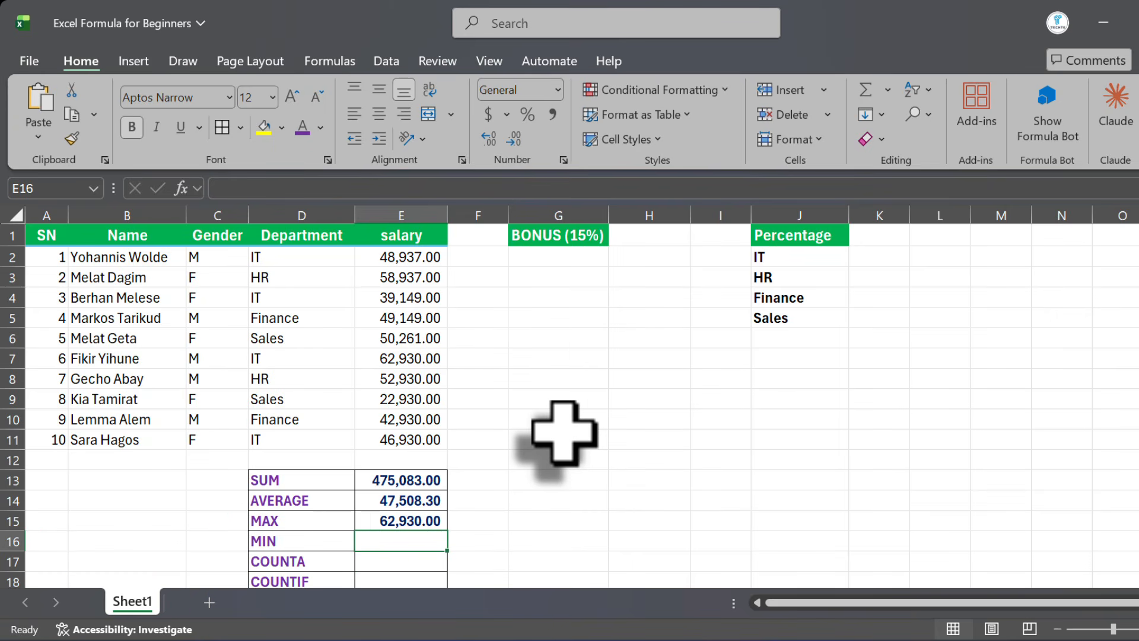
{"action": "type", "text": "=-min"}
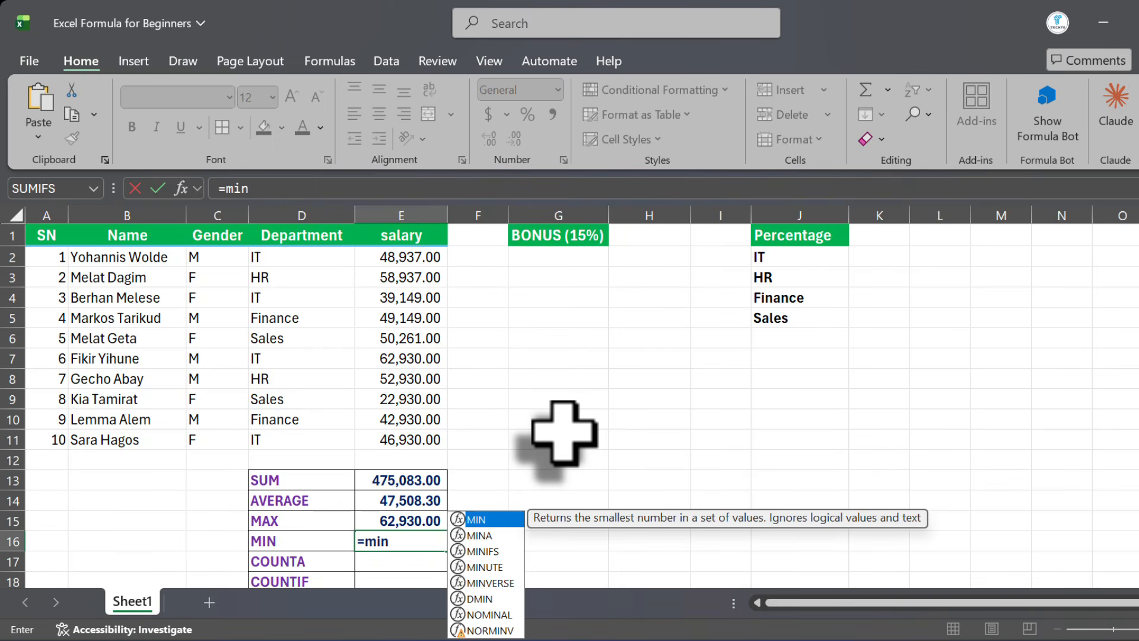
{"action": "key", "text": "Tab"}
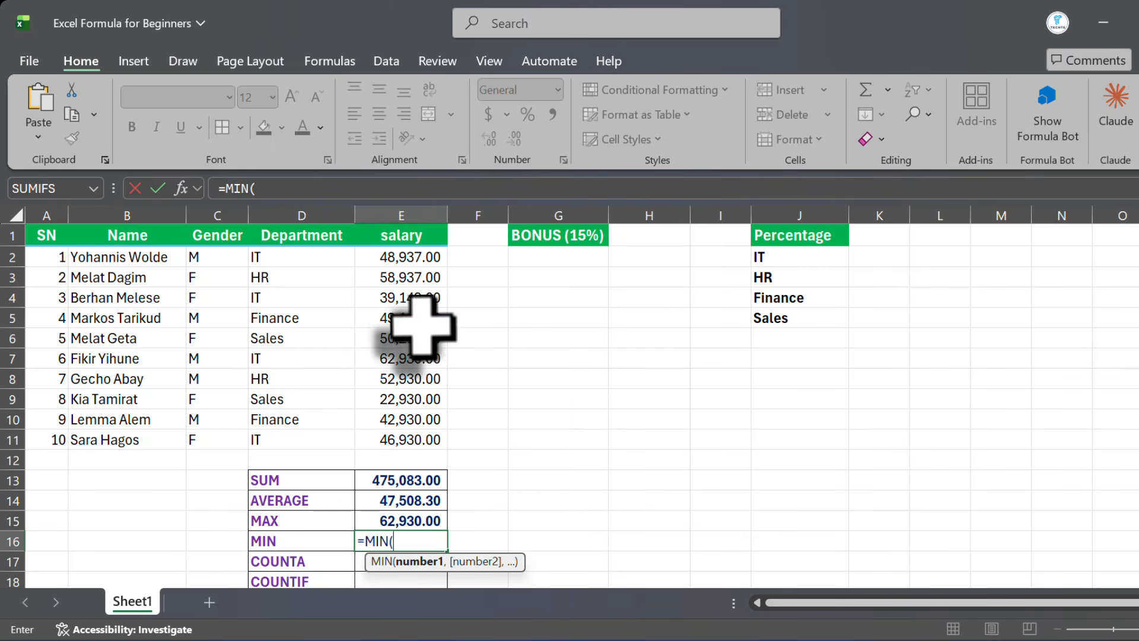
{"action": "left_click_drag", "start_coordinate": [401, 257], "coordinate": [403, 436]}
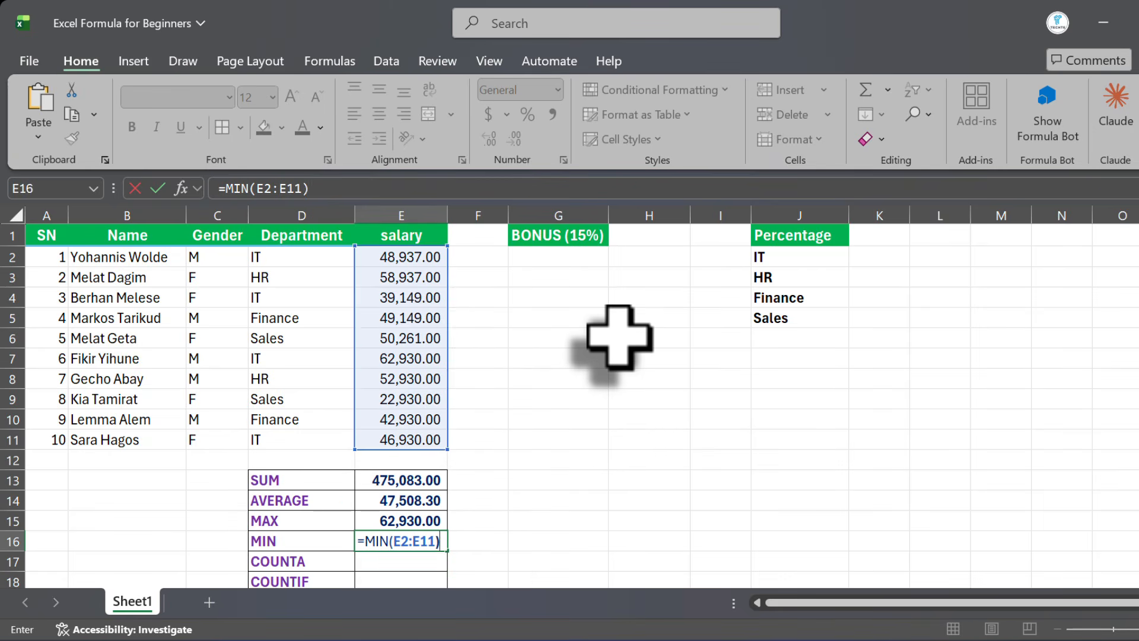
{"action": "key", "text": "Return"}
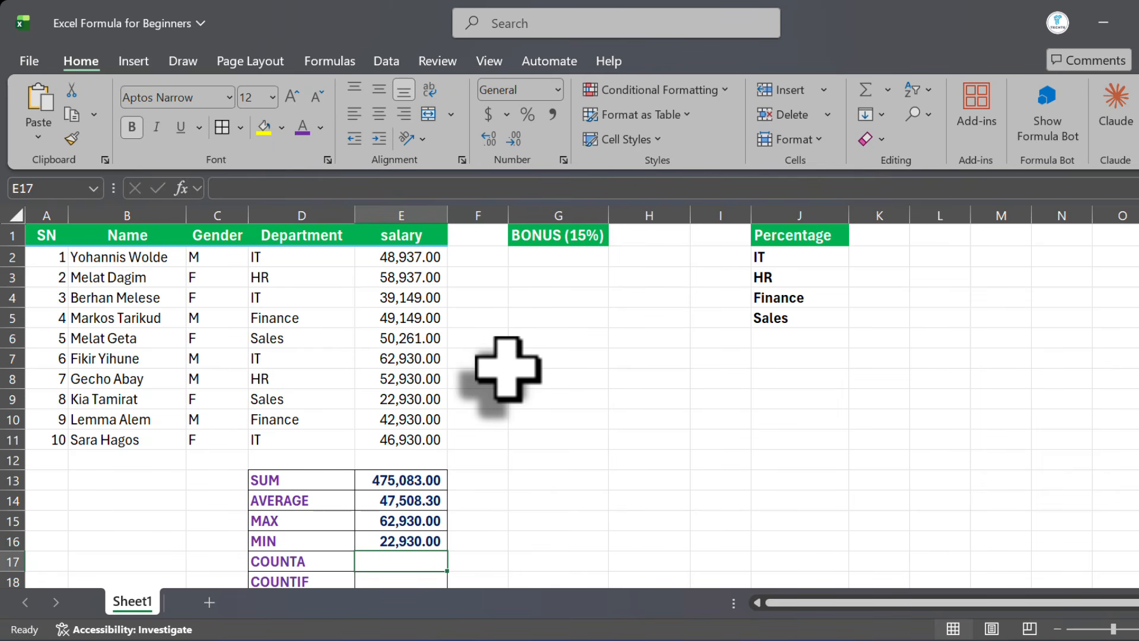
Enter =COUNTA(E2:E11) in cell E17 to count the filled salary cells
{"action": "scroll", "coordinate": [507, 368], "scroll_direction": "down", "scroll_amount": 1}
{"action": "scroll", "coordinate": [508, 367], "scroll_direction": "up", "scroll_amount": 1}
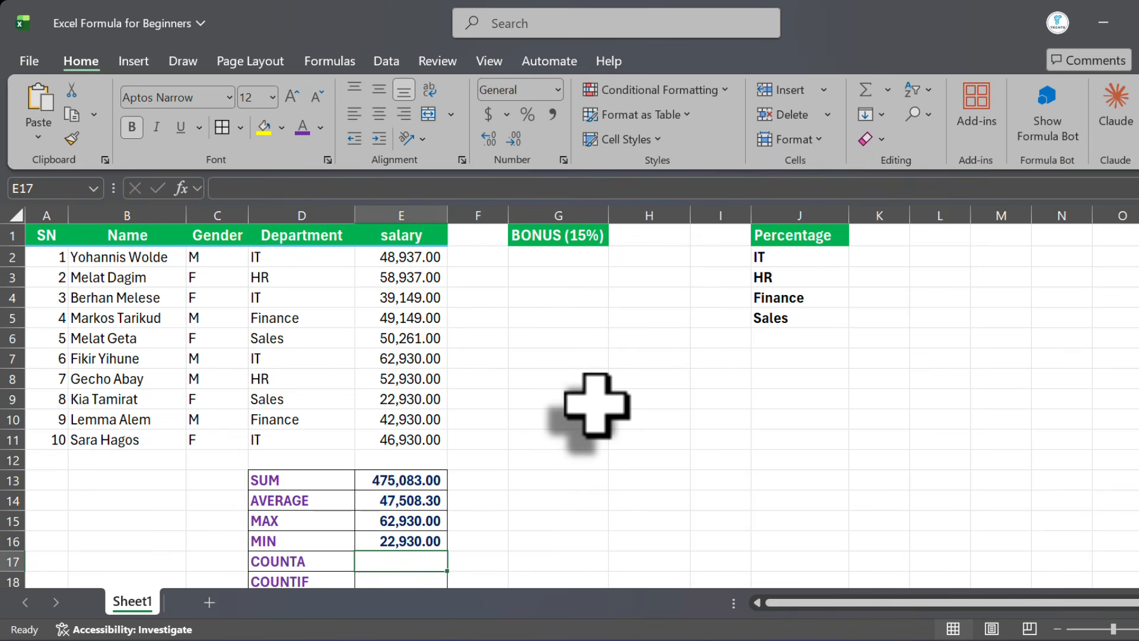
{"action": "type", "text": "="}
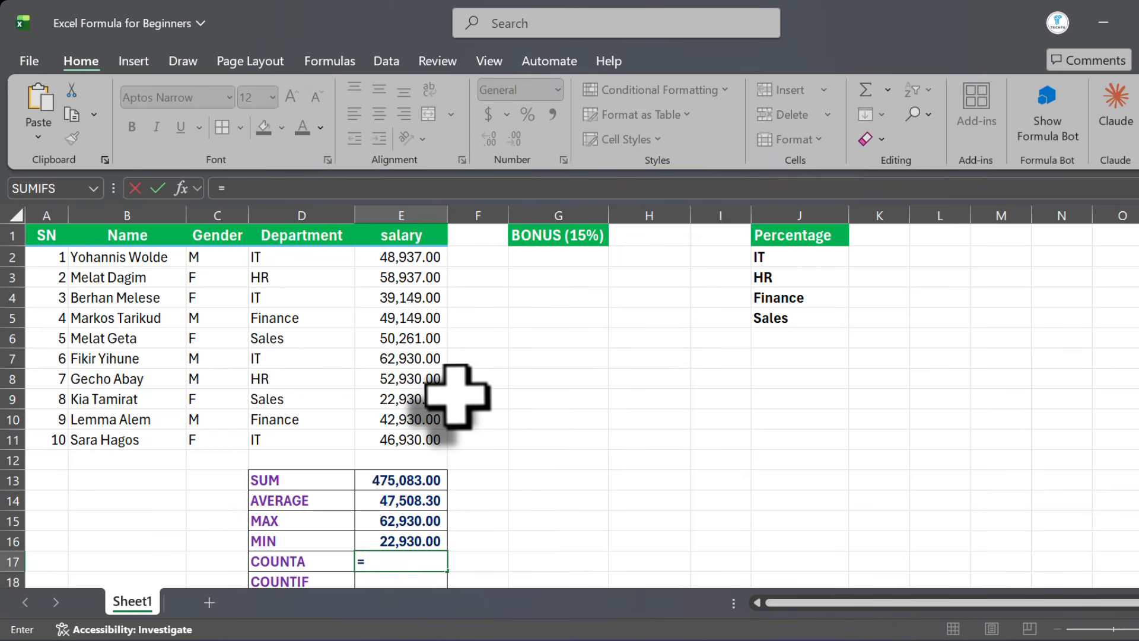
{"action": "type", "text": "coun"}
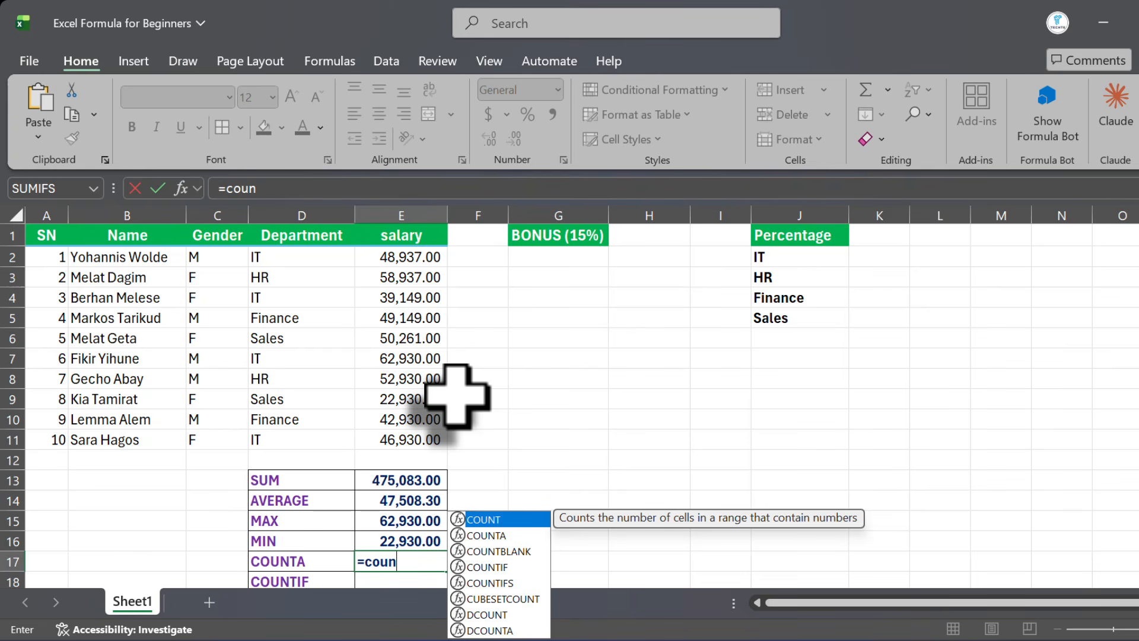
{"action": "key", "text": "Down"}
{"action": "key", "text": "Tab"}
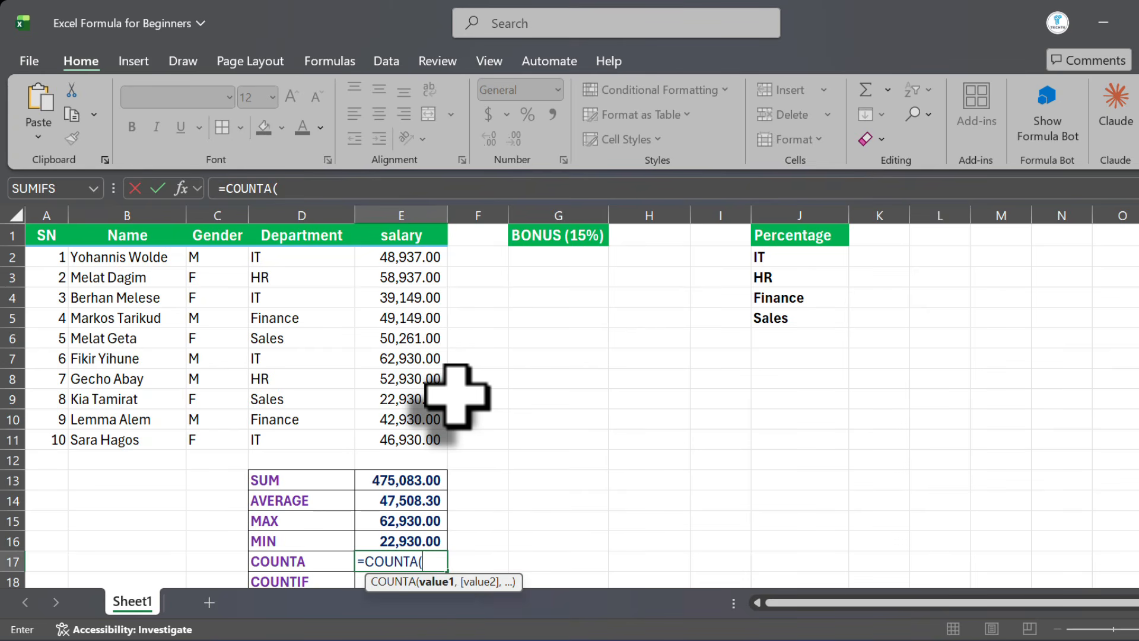
{"action": "left_click_drag", "start_coordinate": [401, 256], "coordinate": [408, 436]}
{"action": "type", "text": ")"}
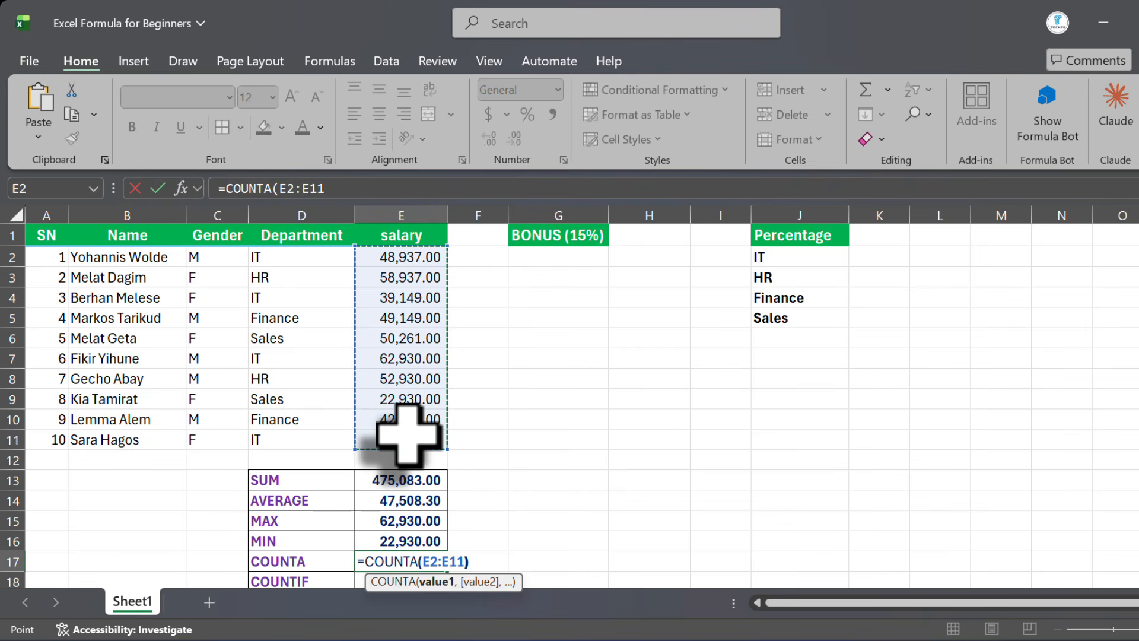
{"action": "key", "text": "Return"}
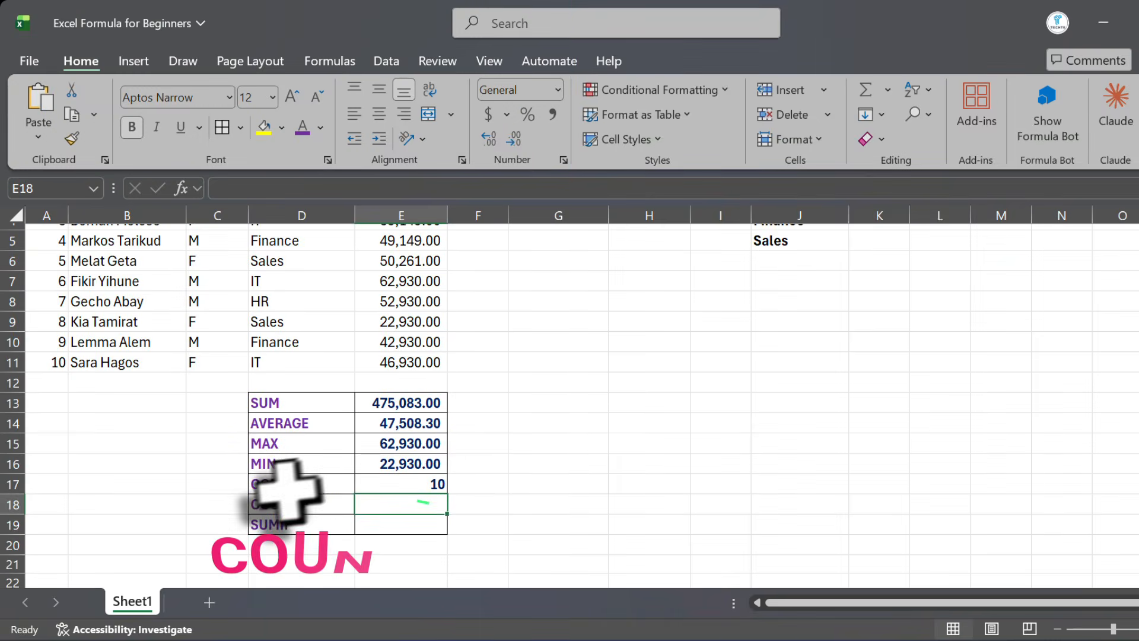
Move the COUNTIF and SUMIF rows of the summary table from D18:E19 to G13:H14
{"action": "left_click", "coordinate": [279, 503]}
{"action": "left_click_drag", "start_coordinate": [279, 503], "coordinate": [393, 521]}
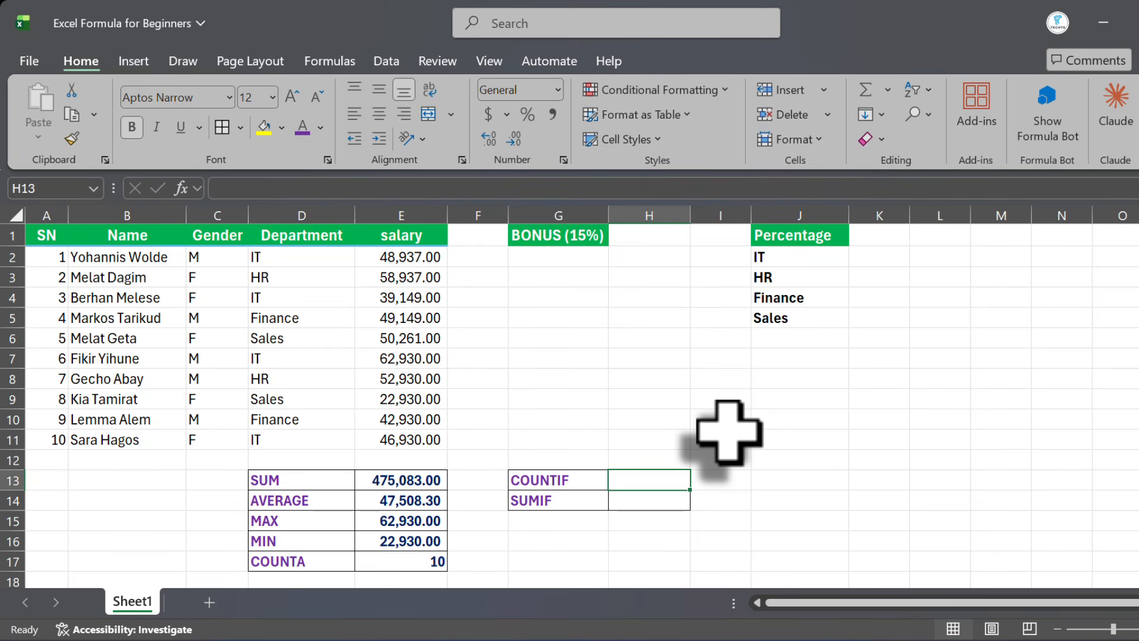
Enter =COUNTIF(D2:D11,"IT") in cell H13 to count the employees in the IT department
{"action": "type", "text": "=coun"}
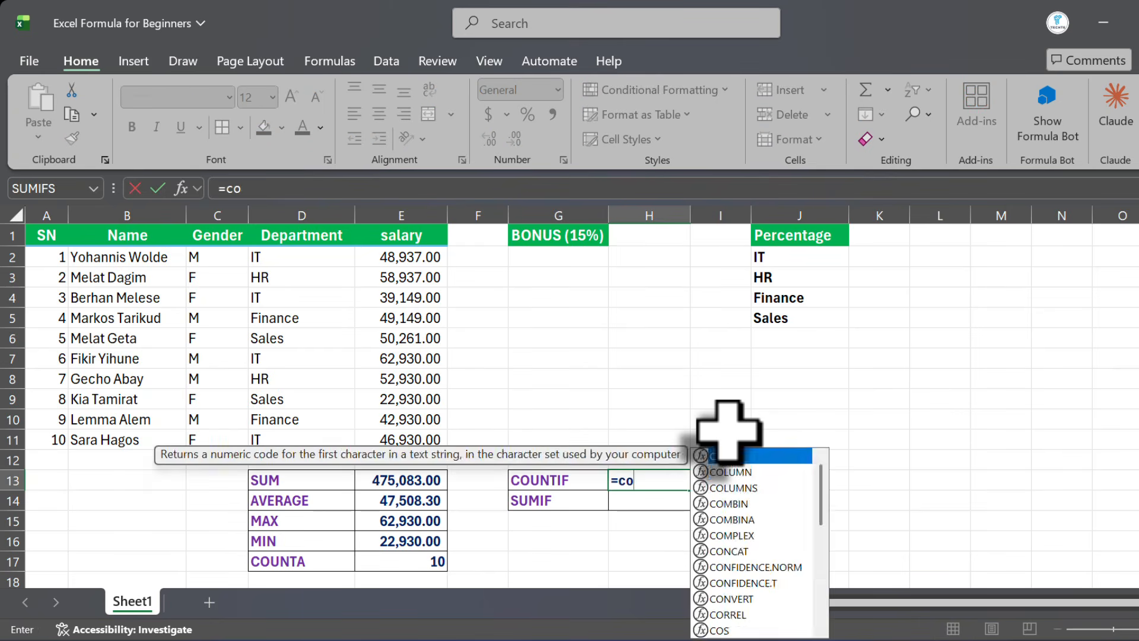
{"action": "key", "text": "Down"}
{"action": "key", "text": "Down"}
{"action": "key", "text": "Down"}
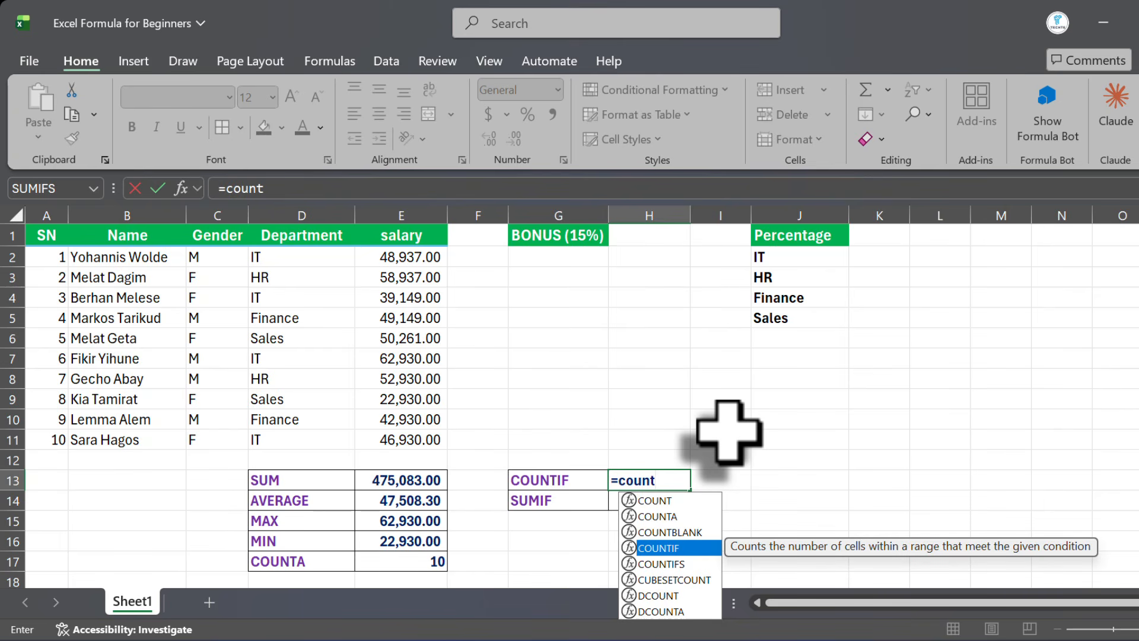
{"action": "type", "text": "t"}
{"action": "key", "text": "Tab"}
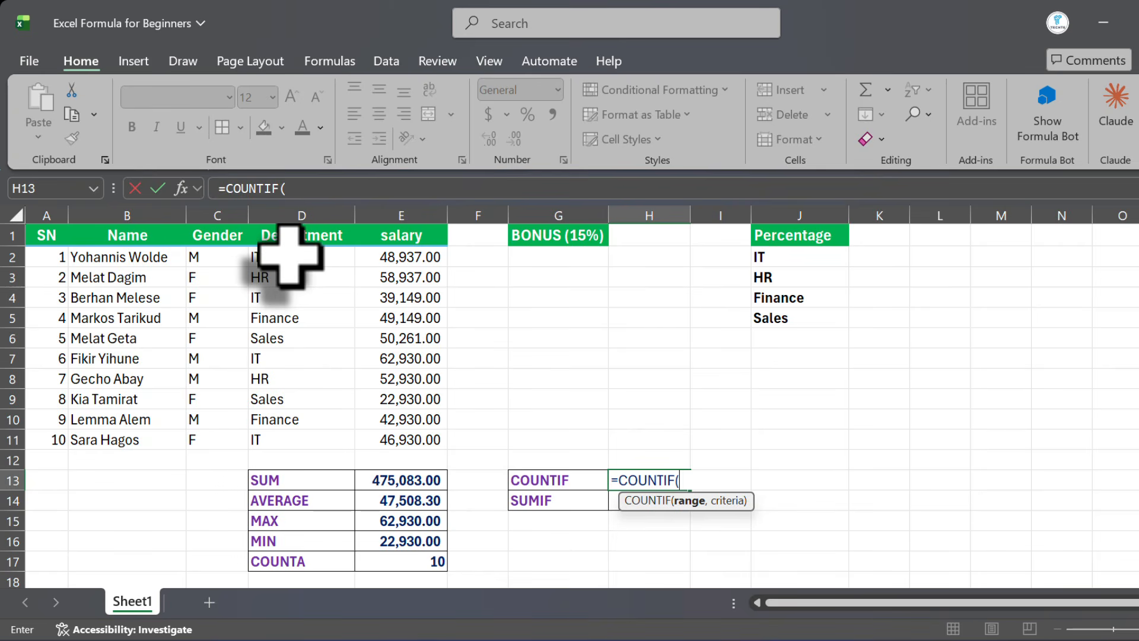
{"action": "left_click_drag", "start_coordinate": [289, 256], "coordinate": [285, 427]}
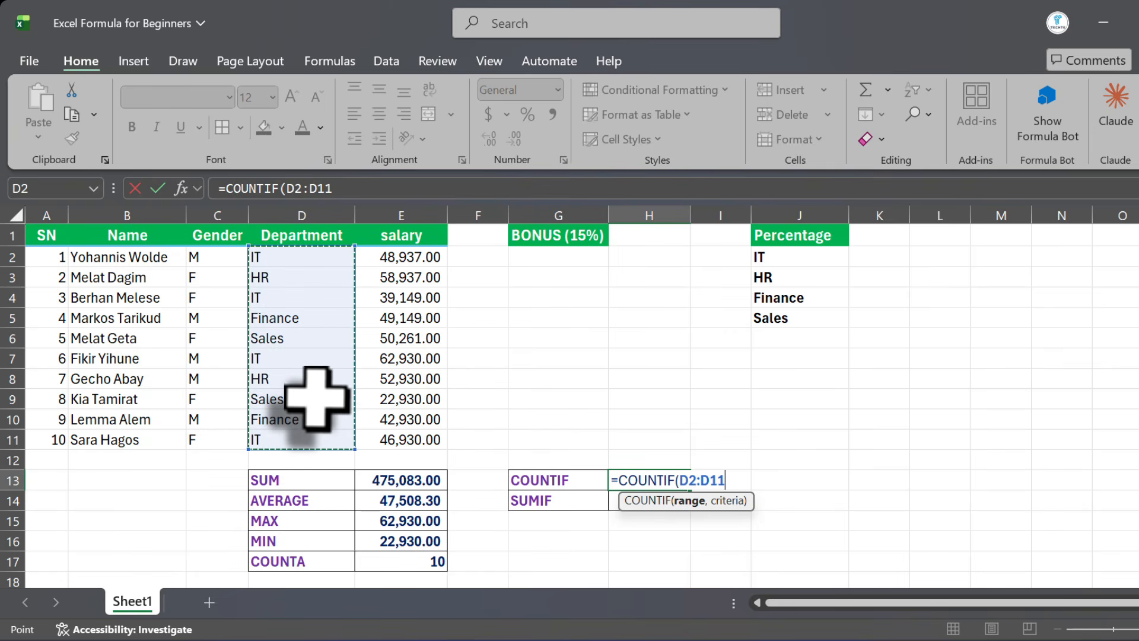
{"action": "type", "text": ","}
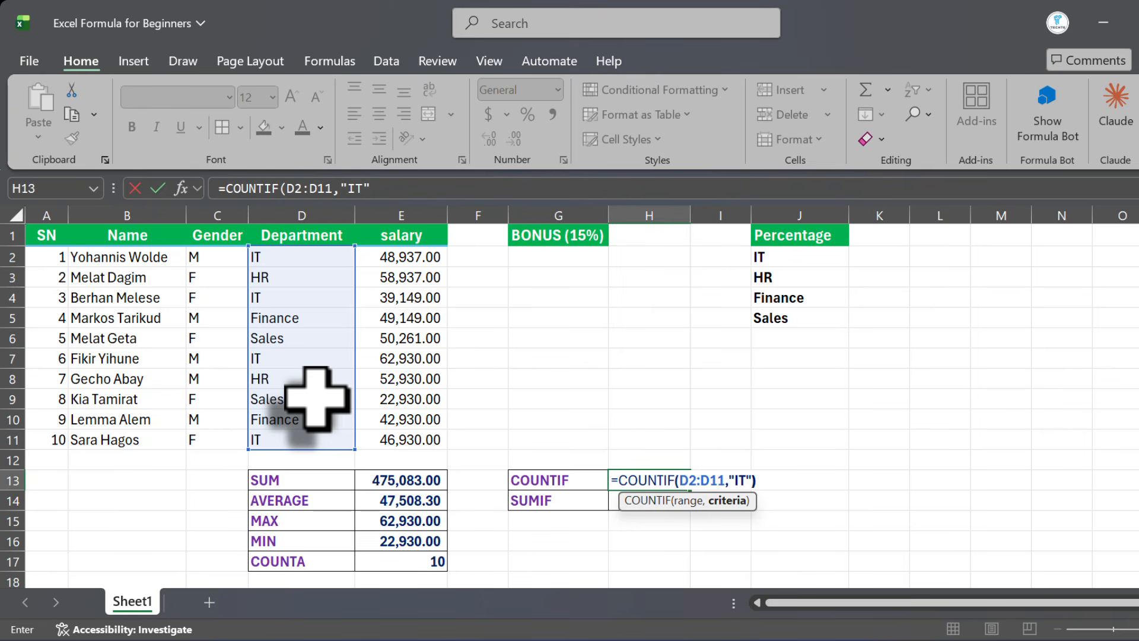
{"action": "type", "text": "\"IT\")"}
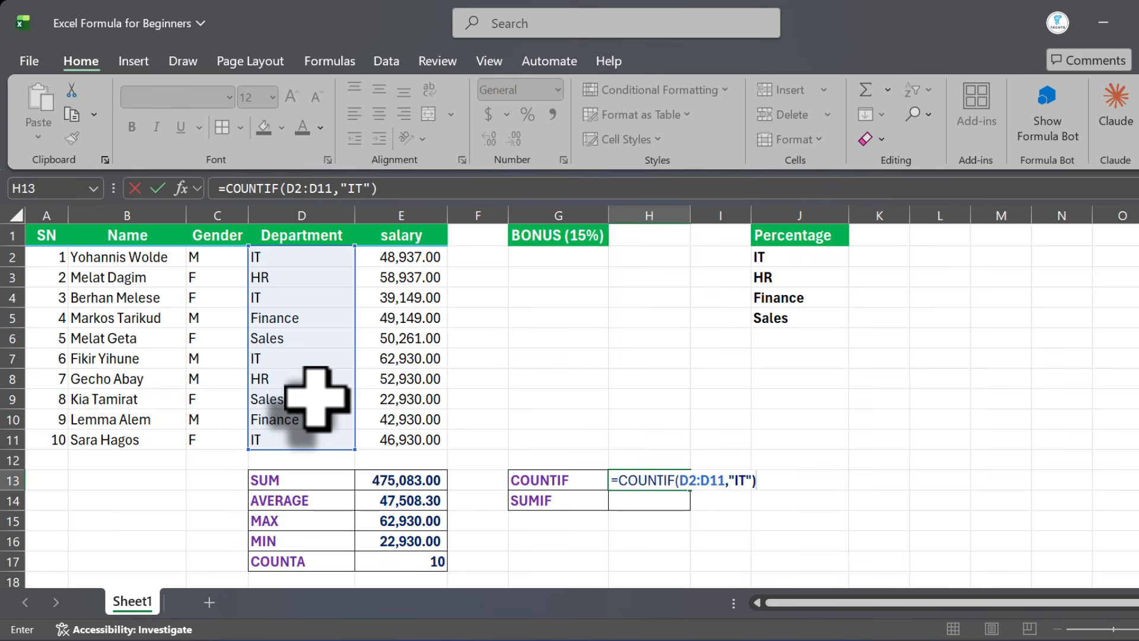
{"action": "key", "text": "Return"}
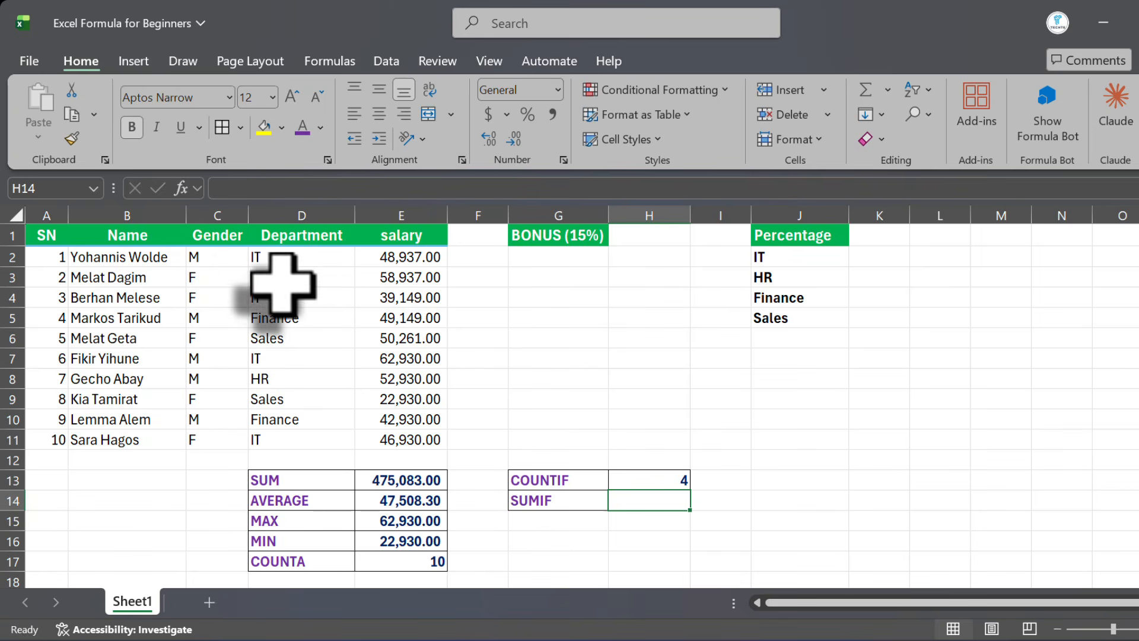
Change the COUNTIF criterion in cell H13 to "HR"
{"action": "left_click", "coordinate": [664, 480]}
{"action": "double_click", "coordinate": [664, 481]}
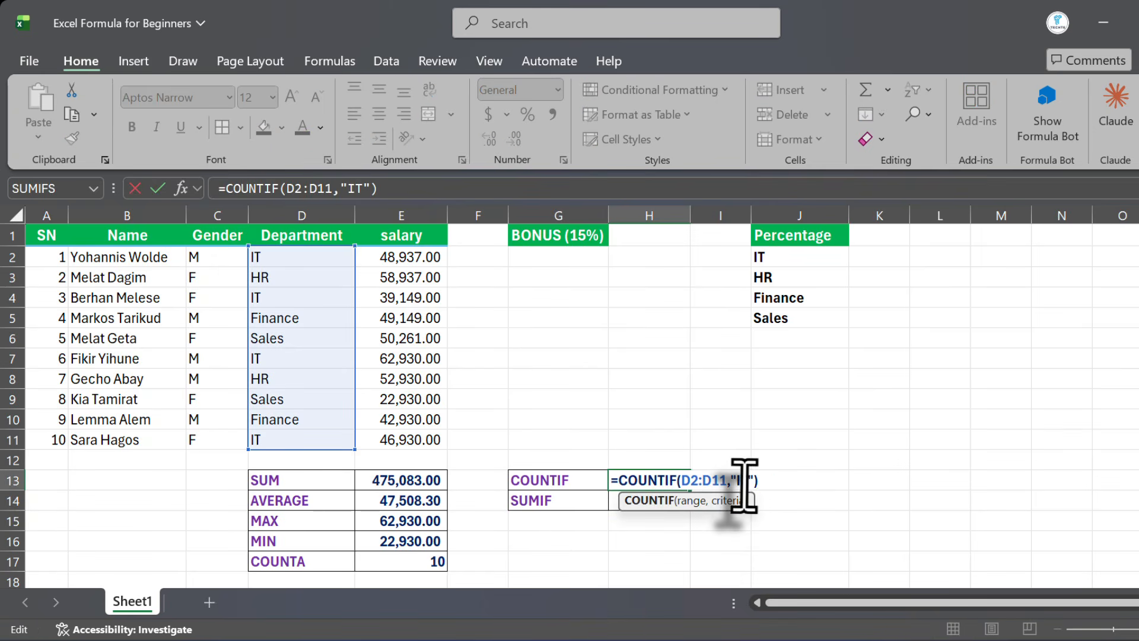
{"action": "double_click", "coordinate": [741, 480]}
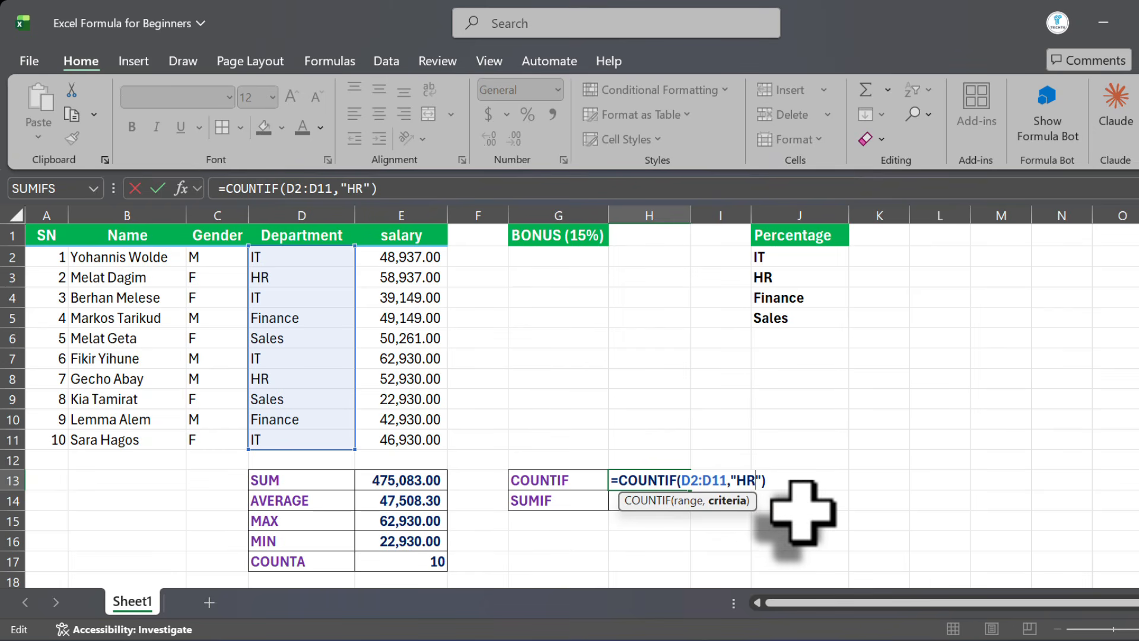
{"action": "key", "text": "Return"}
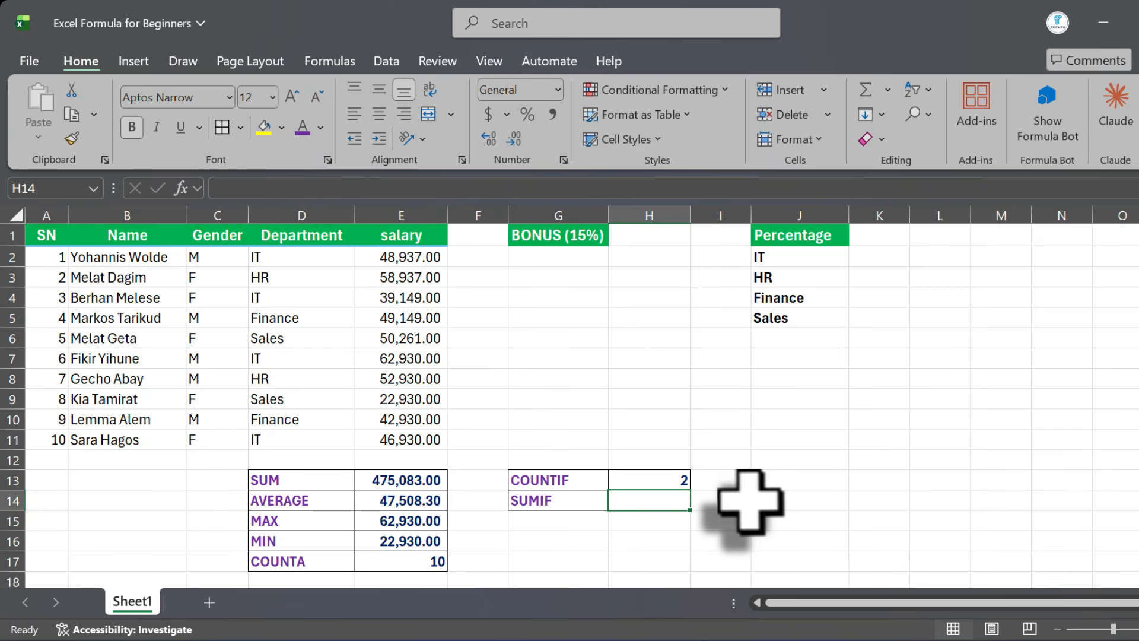
Replace the text criterion of the COUNTIF formula in H13 with a reference to cell J2
{"action": "double_click", "coordinate": [670, 480]}
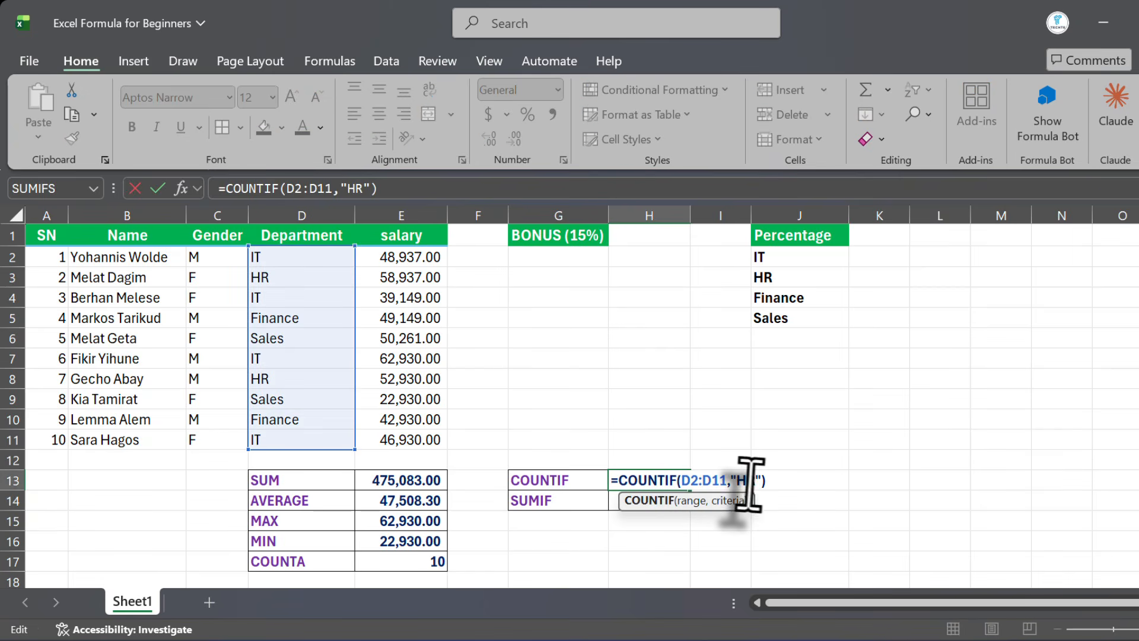
{"action": "left_click_drag", "start_coordinate": [761, 482], "coordinate": [736, 481]}
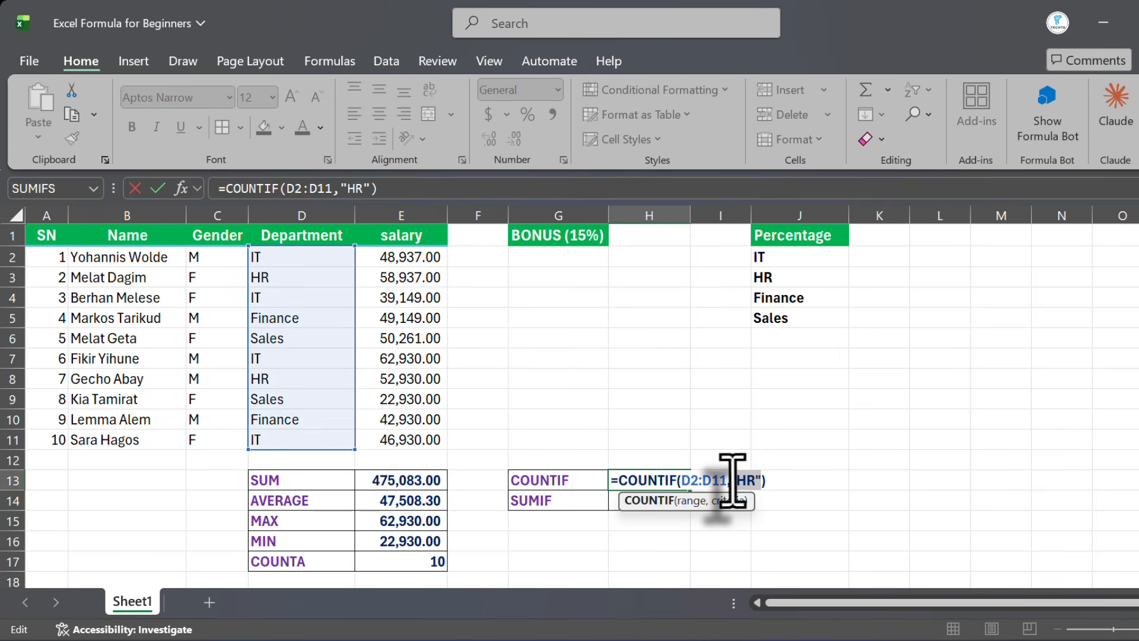
{"action": "key", "text": "BackSpace"}
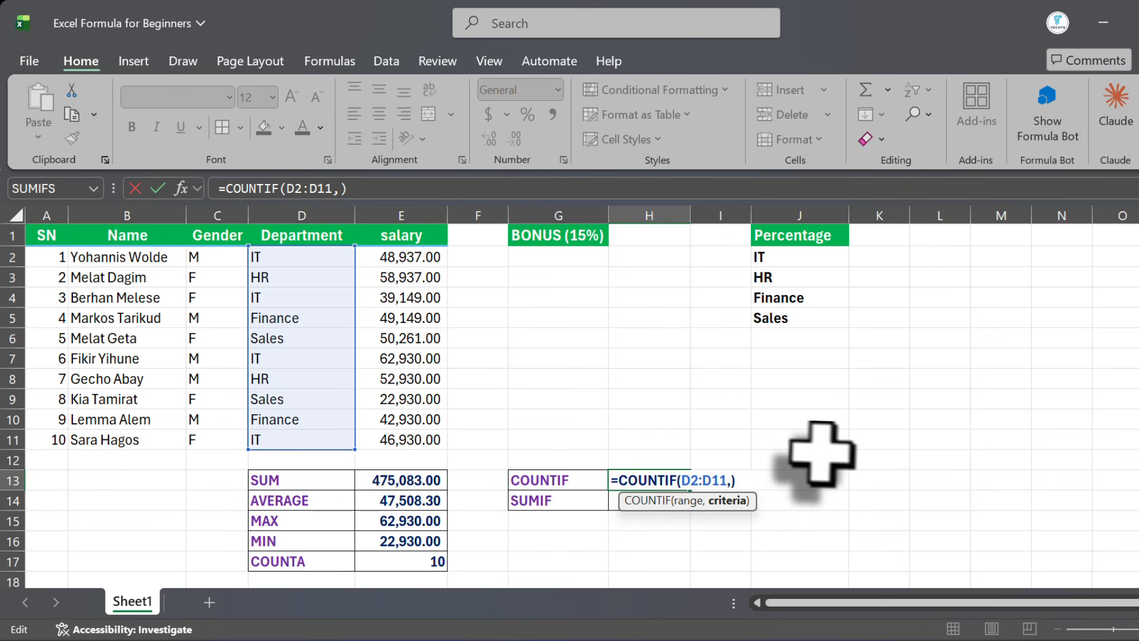
{"action": "left_click", "coordinate": [769, 257]}
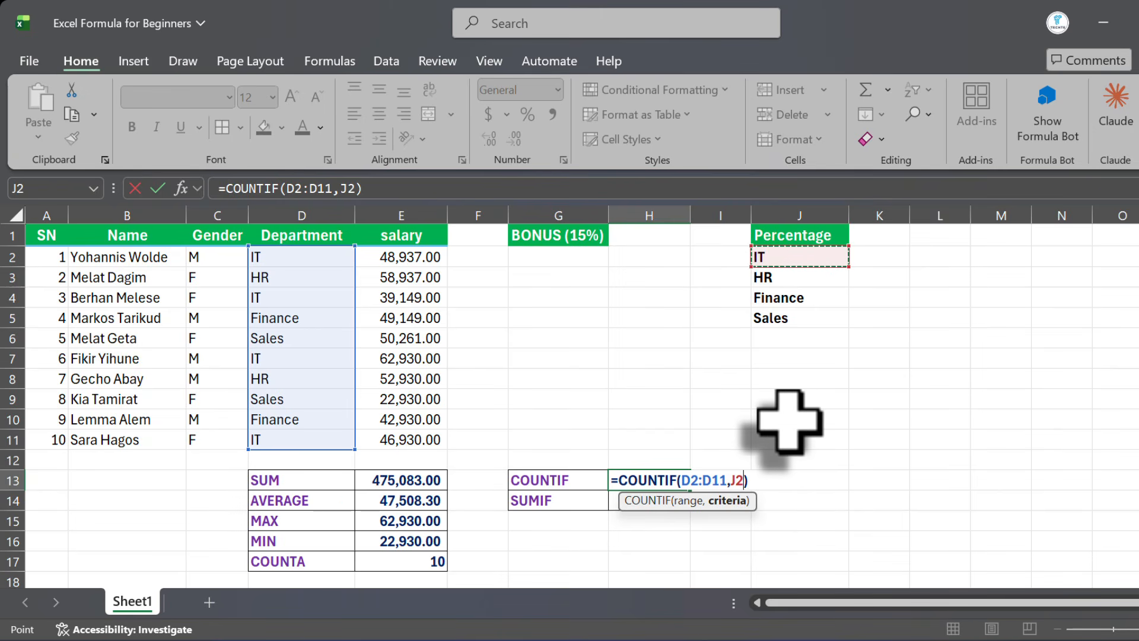
{"action": "key", "text": "Return"}
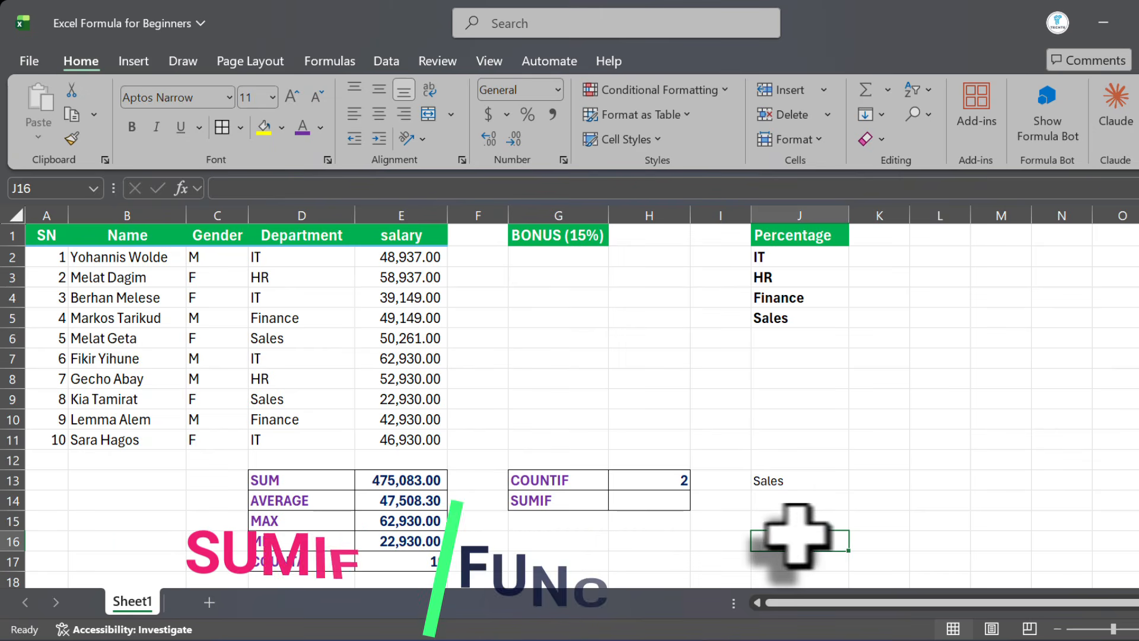
Enter =SUMIF(D2:D11,"IT",E2:E11) in cell H14 to total the IT department's salaries
{"action": "left_click", "coordinate": [623, 501]}
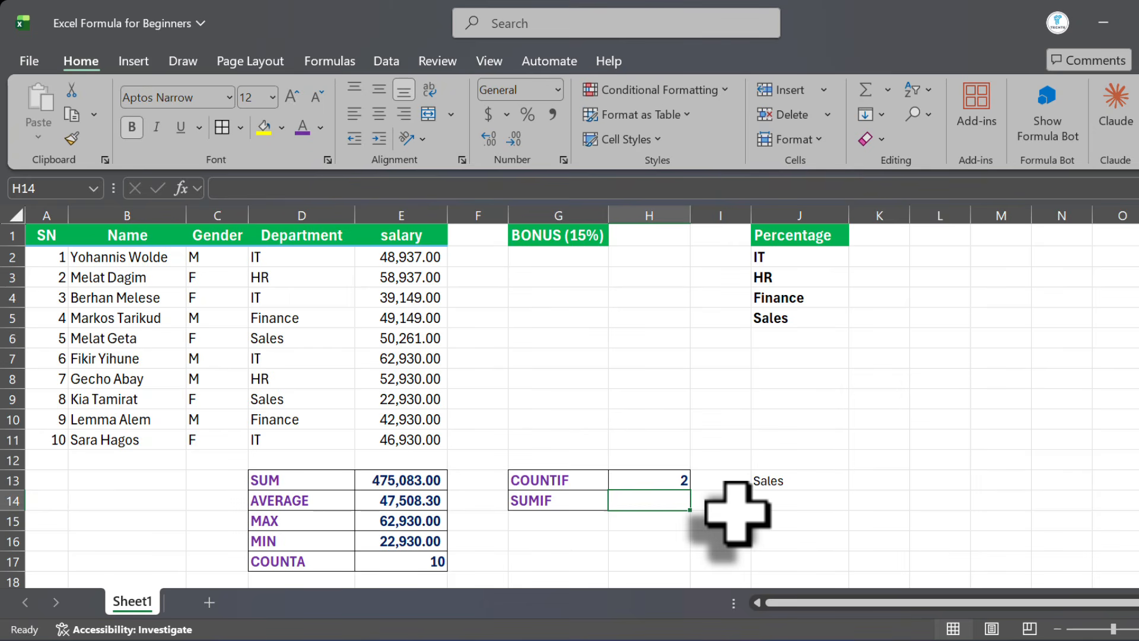
{"action": "type", "text": "=s"}
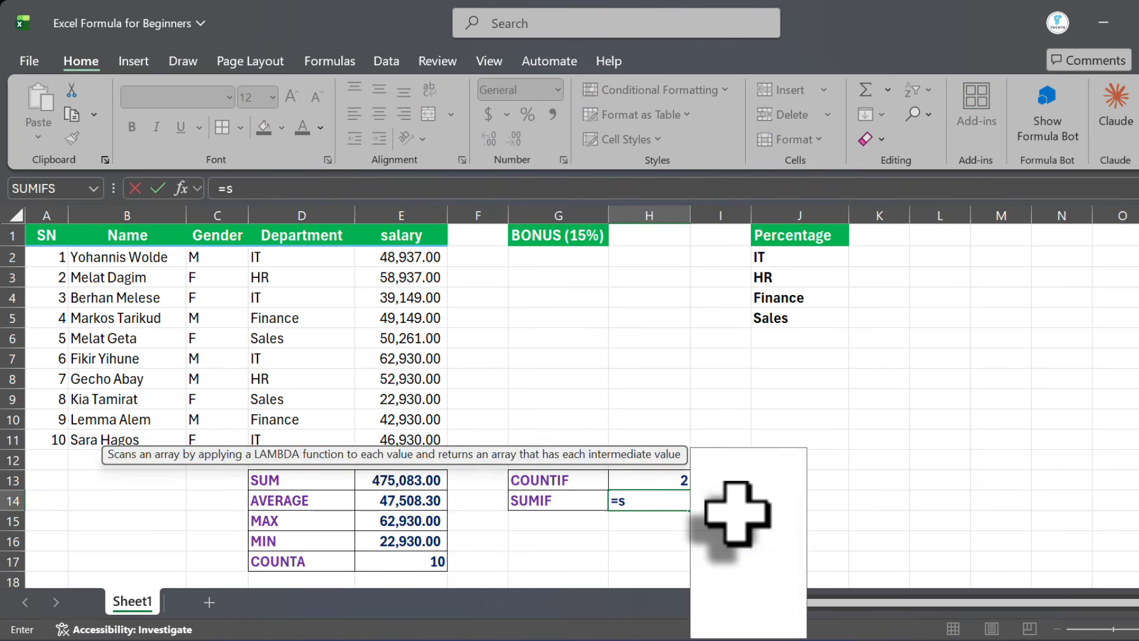
{"action": "type", "text": "umif"}
{"action": "key", "text": "Tab"}
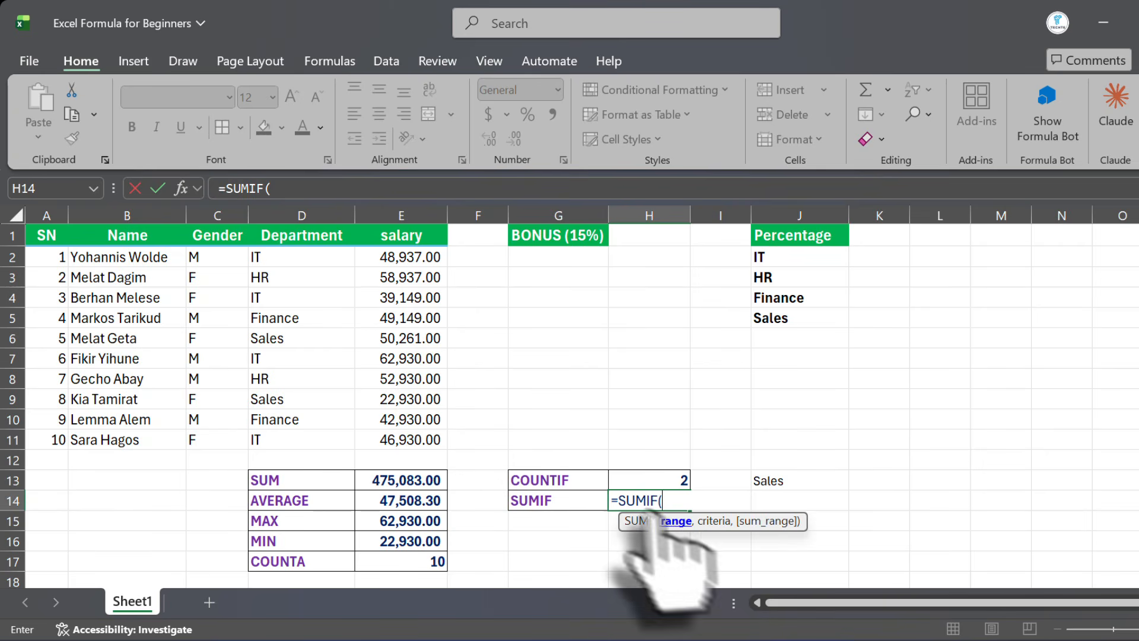
{"action": "left_click_drag", "start_coordinate": [300, 254], "coordinate": [330, 438]}
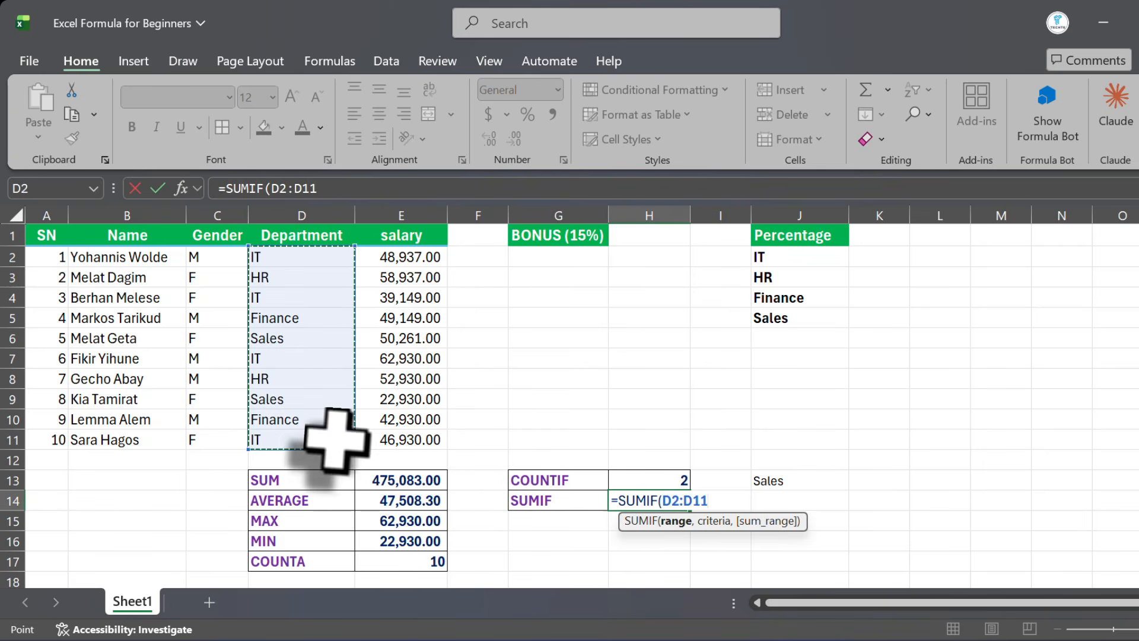
{"action": "type", "text": ",\"IT"}
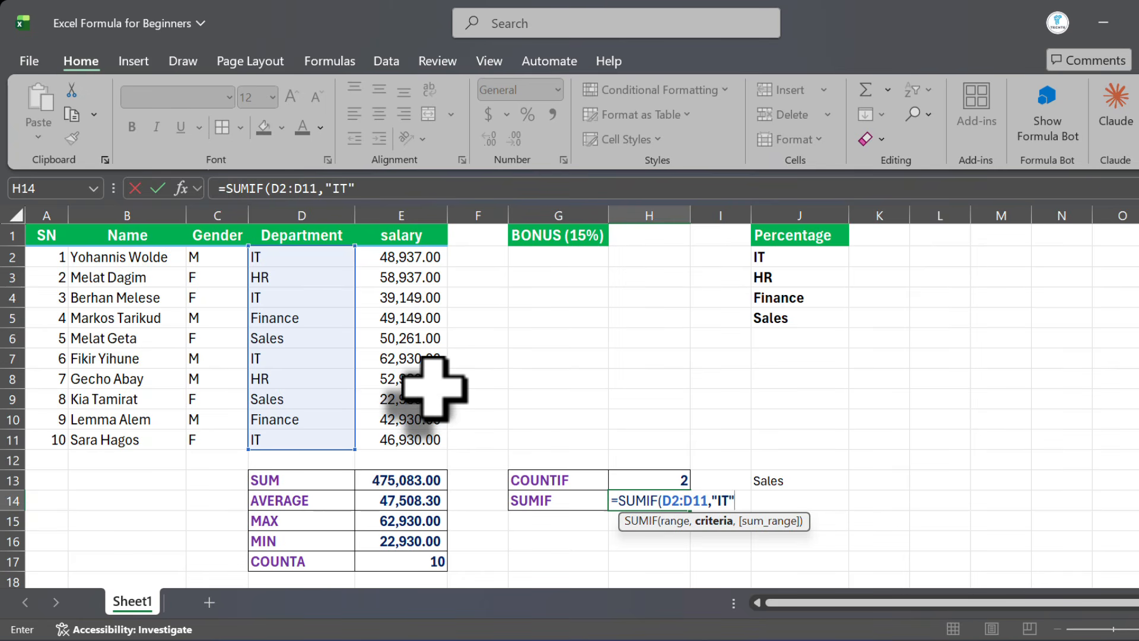
{"action": "type", "text": ","}
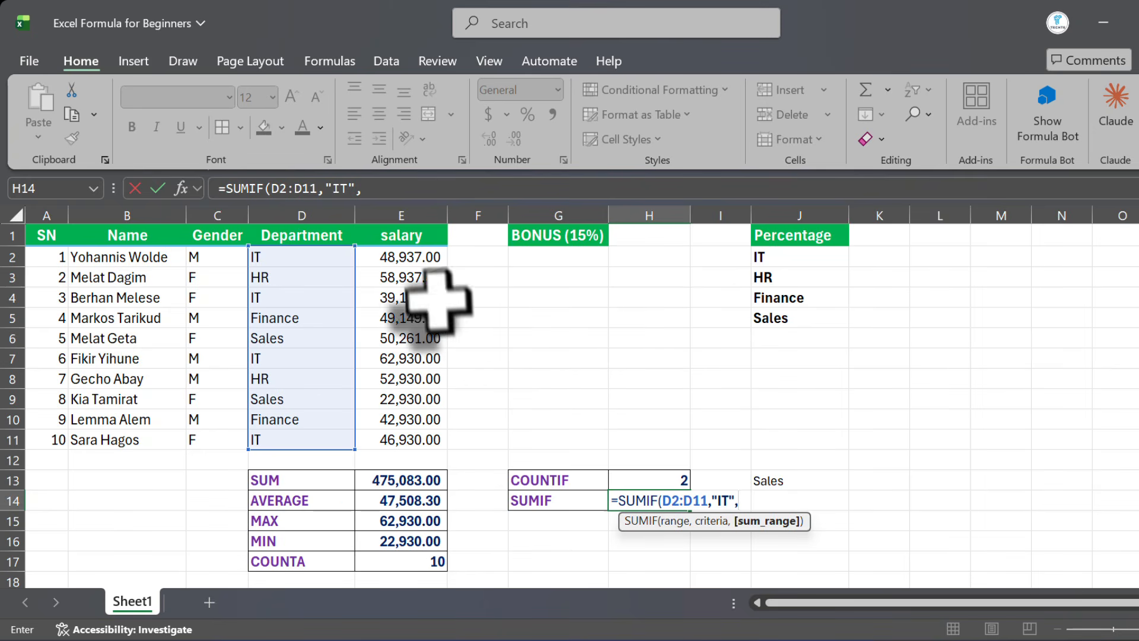
{"action": "left_click_drag", "start_coordinate": [406, 255], "coordinate": [407, 440]}
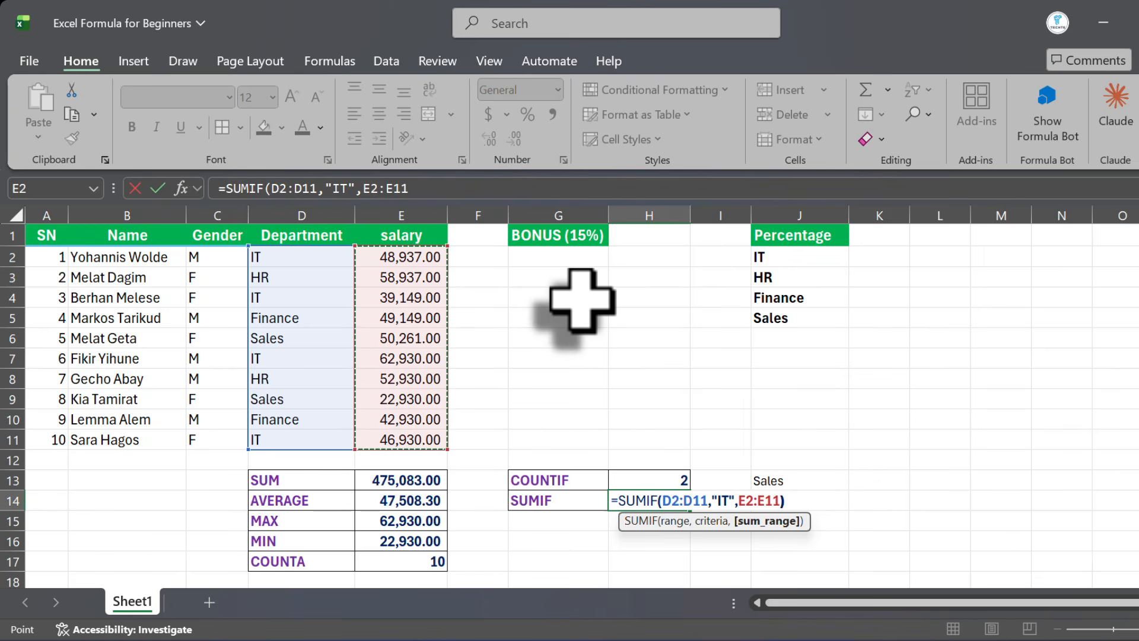
{"action": "type", "text": ")"}
{"action": "key", "text": "Return"}
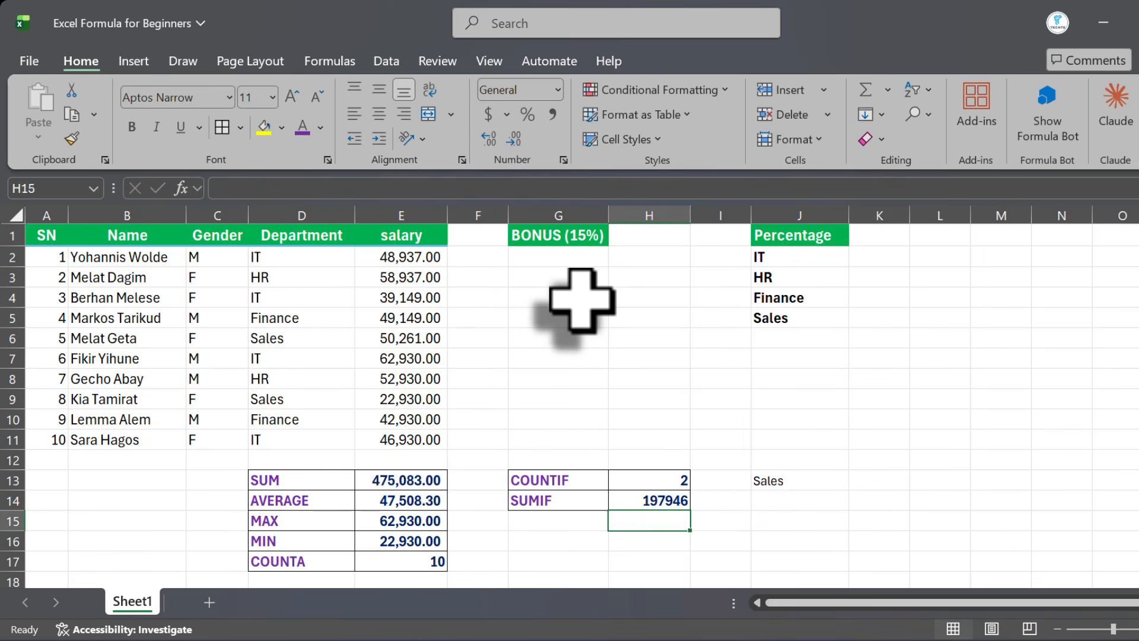
Apply the comma number style to the SUMIF result in cell H14
{"action": "left_click", "coordinate": [658, 500]}
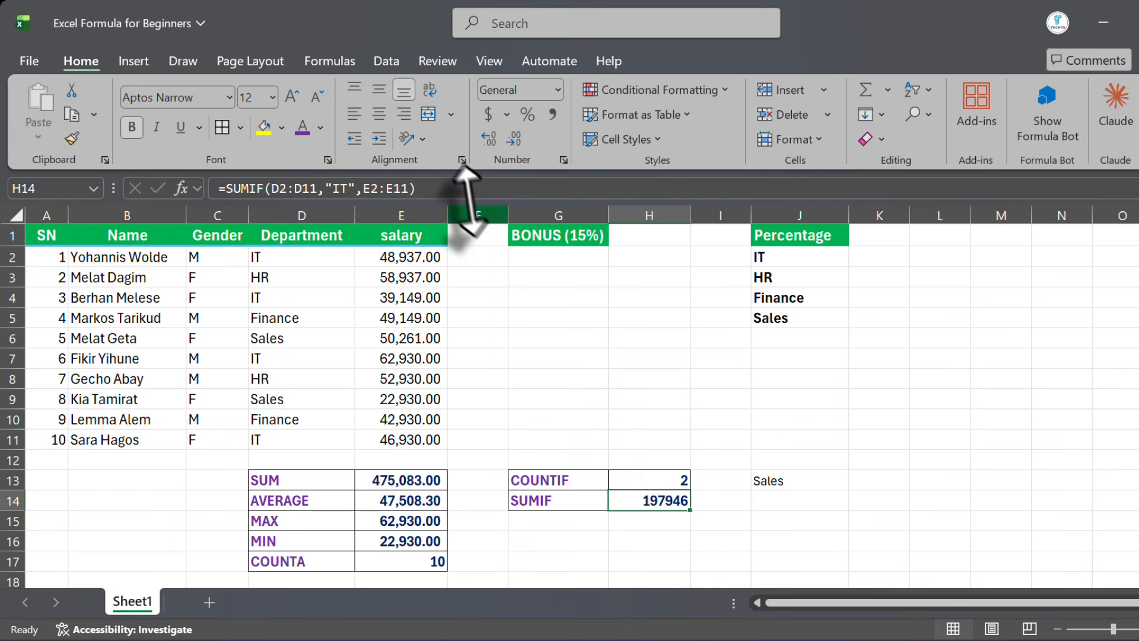
{"action": "left_click", "coordinate": [551, 114]}
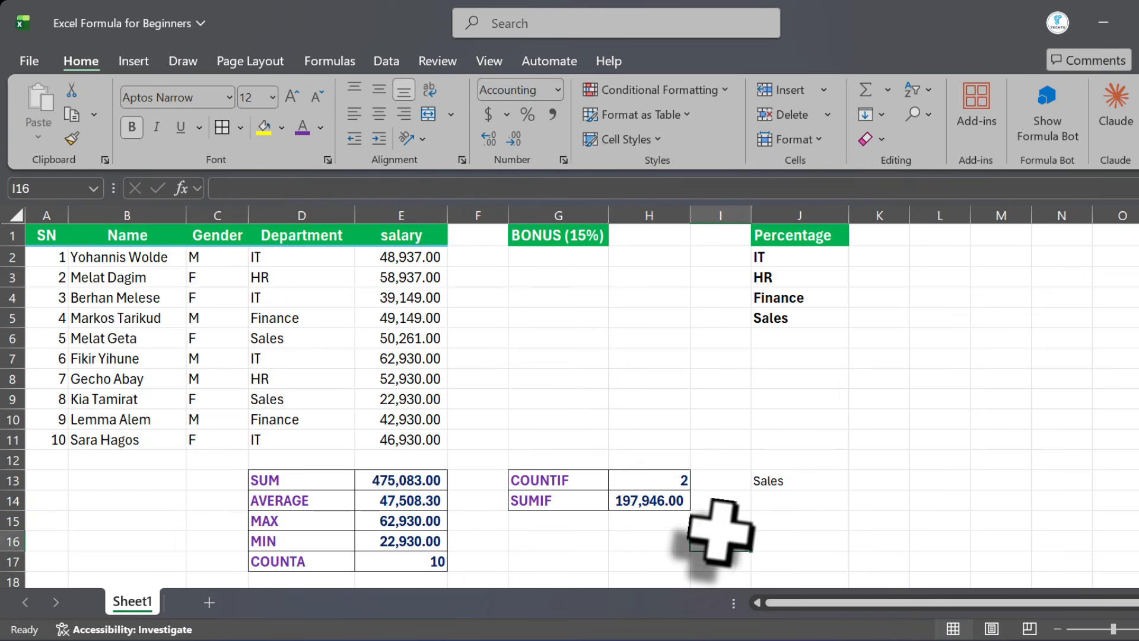
Switch the department drop-down above the COUNTIF and SUMIF table to IT, Sales, Finance and HR to test the SUMIF total
{"action": "left_click", "coordinate": [652, 440]}
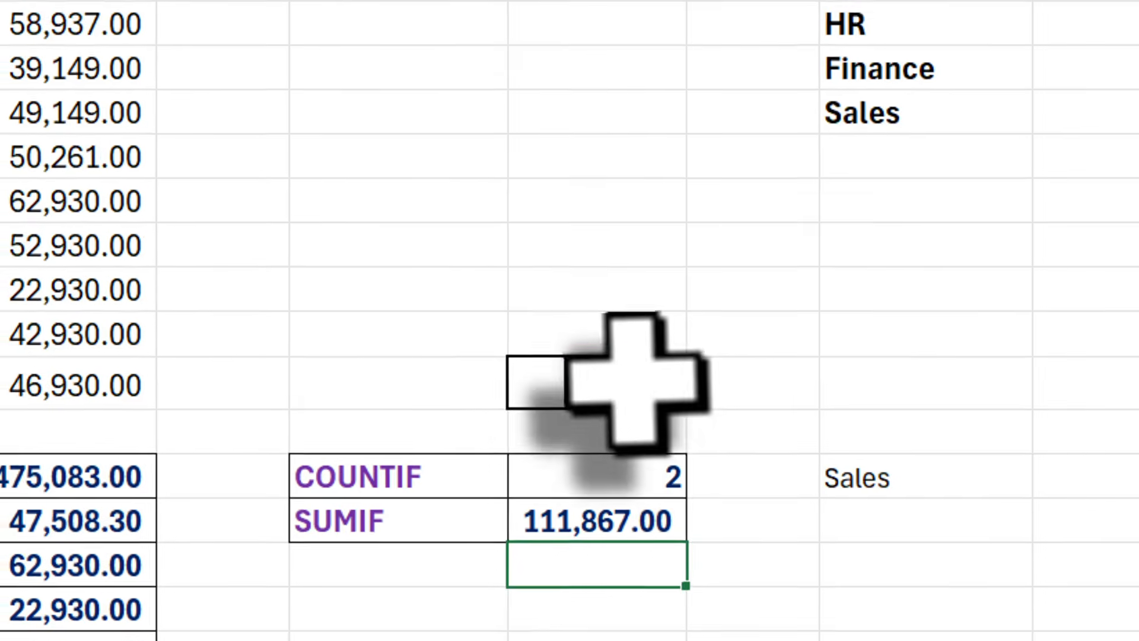
{"action": "left_click", "coordinate": [670, 439]}
{"action": "left_click", "coordinate": [697, 445]}
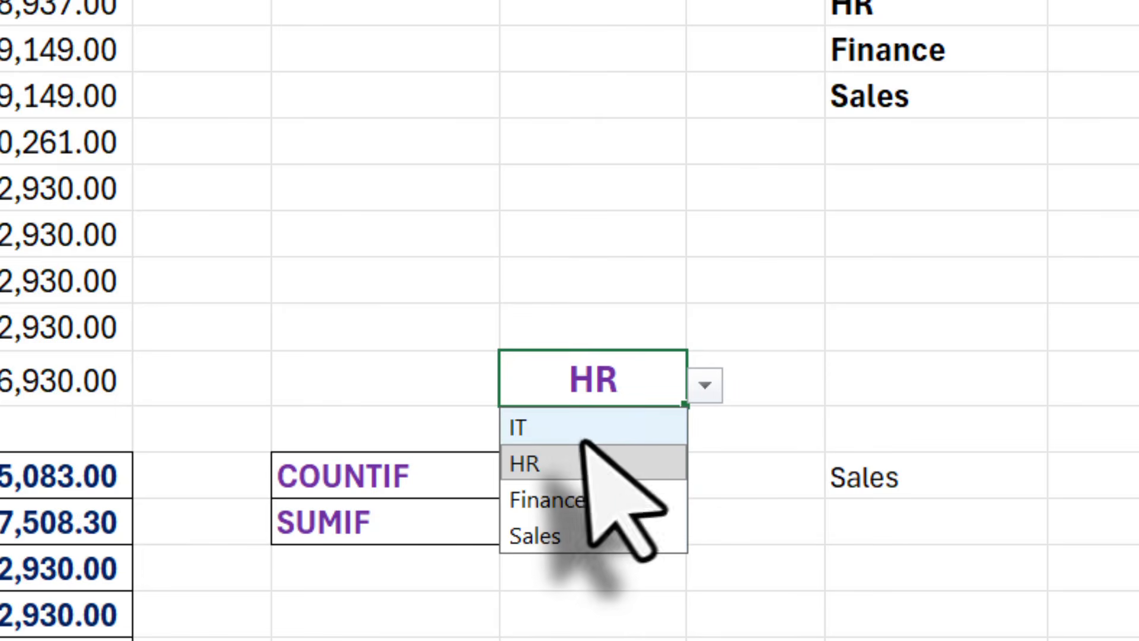
{"action": "left_click", "coordinate": [580, 432]}
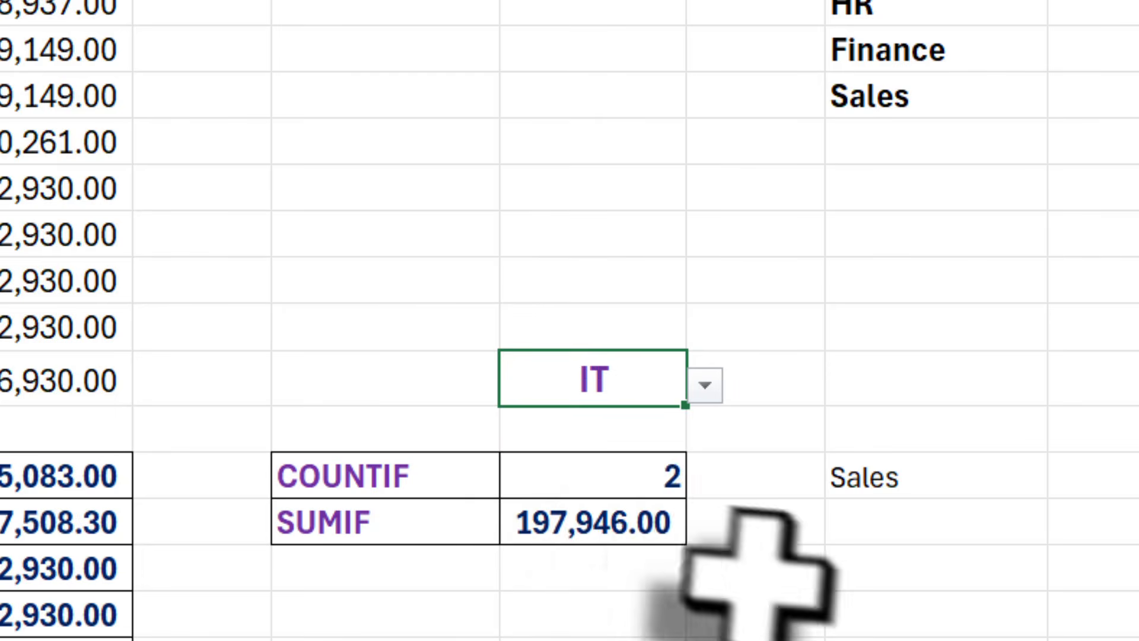
{"action": "left_click", "coordinate": [705, 386]}
{"action": "left_click", "coordinate": [559, 537]}
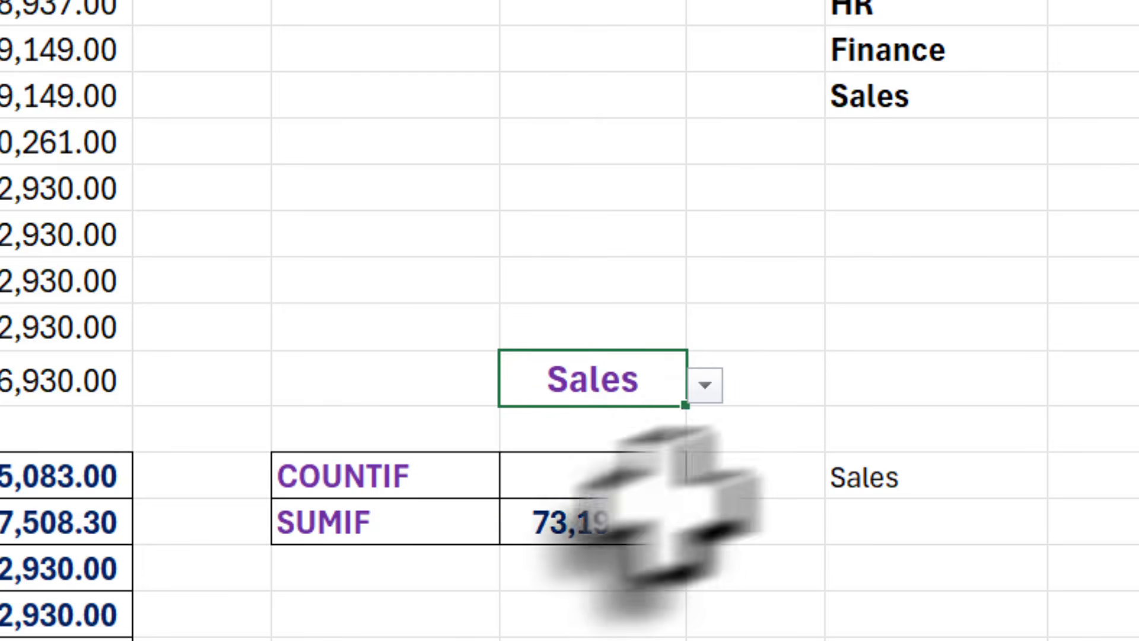
{"action": "left_click", "coordinate": [705, 386]}
{"action": "left_click", "coordinate": [557, 500]}
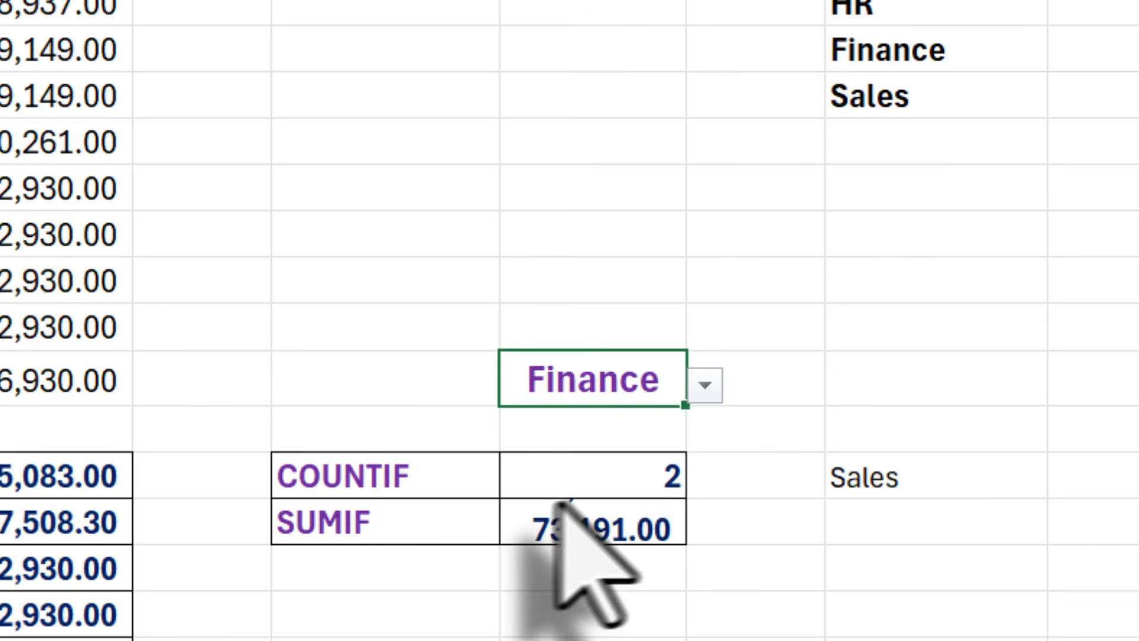
{"action": "left_click", "coordinate": [705, 386]}
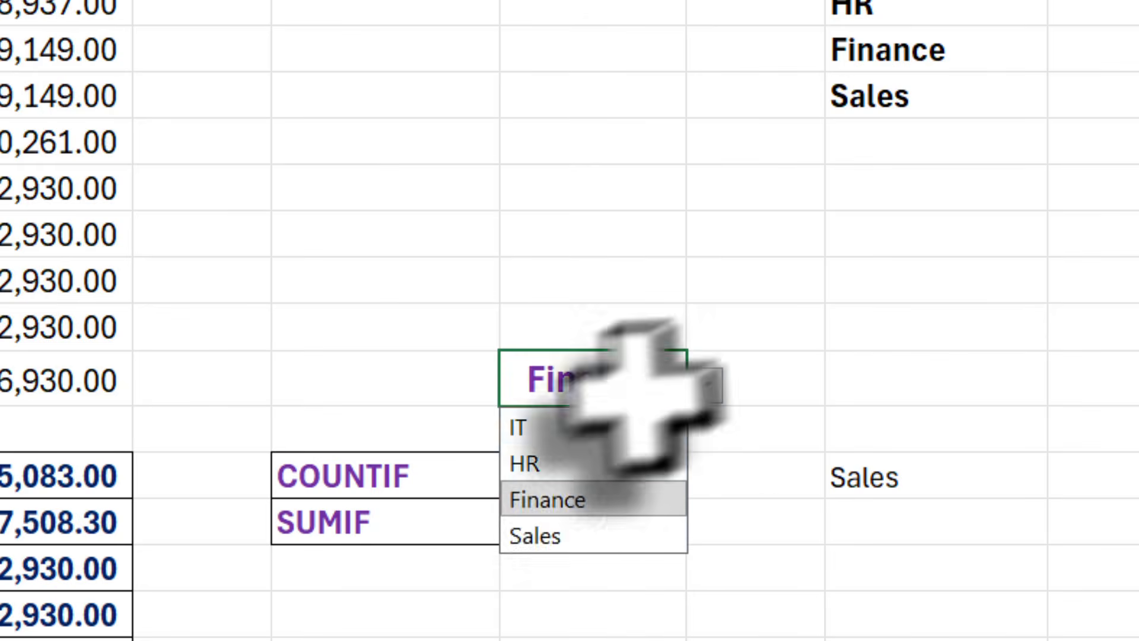
{"action": "left_click", "coordinate": [521, 463]}
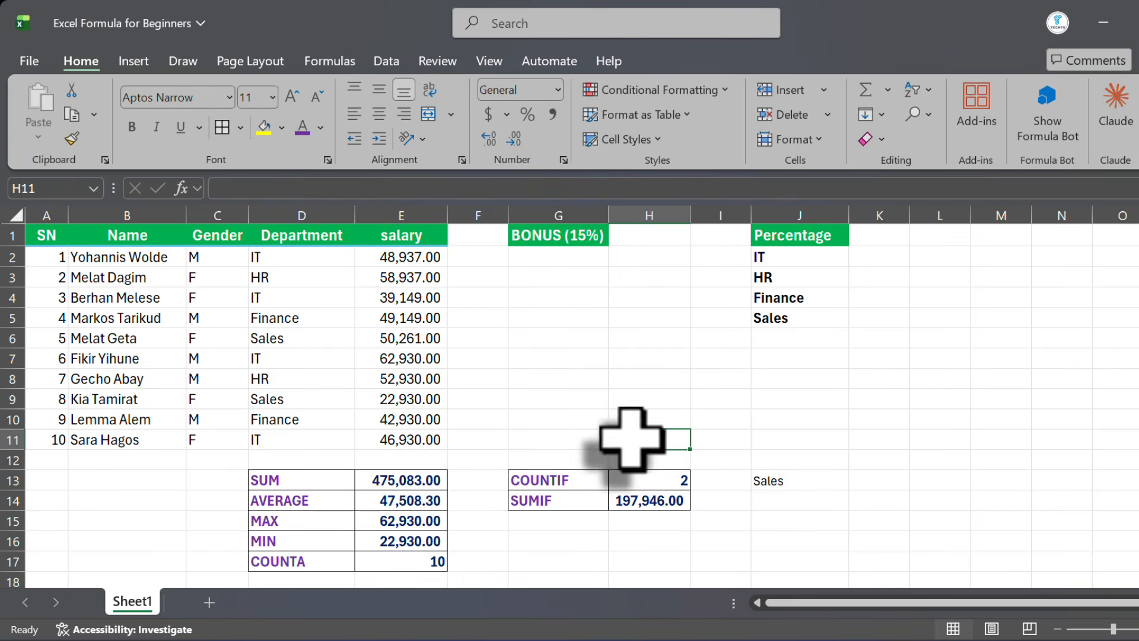
Add list data validation to cell H11 with the department names in =$J$2:$J$5 as its source
{"action": "left_click", "coordinate": [386, 61]}
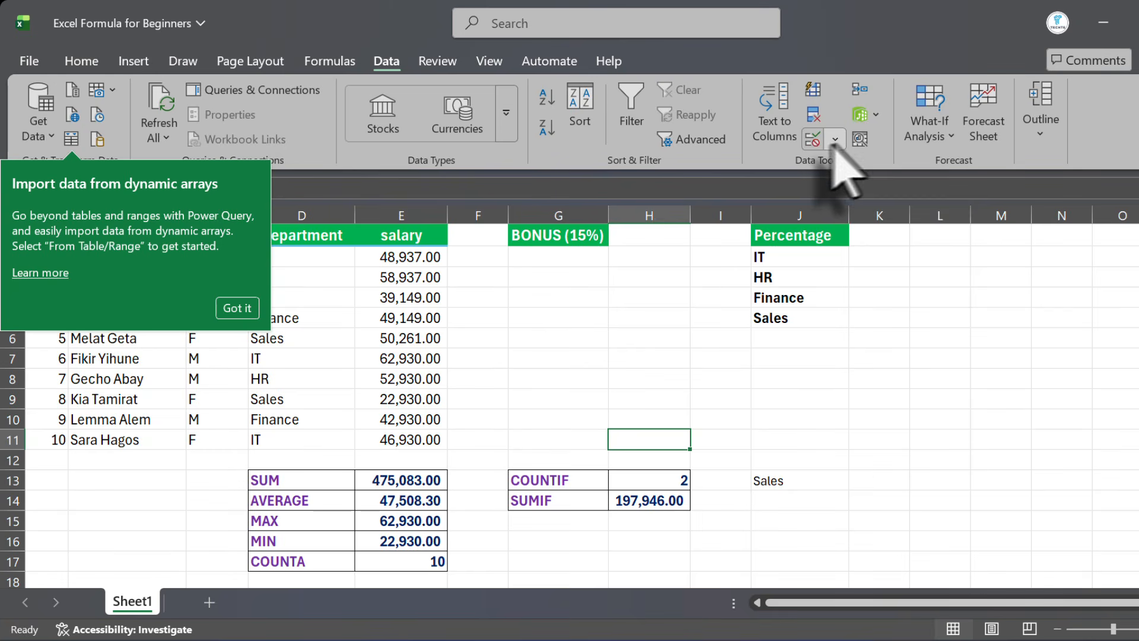
{"action": "left_click", "coordinate": [237, 308]}
{"action": "left_click", "coordinate": [834, 138]}
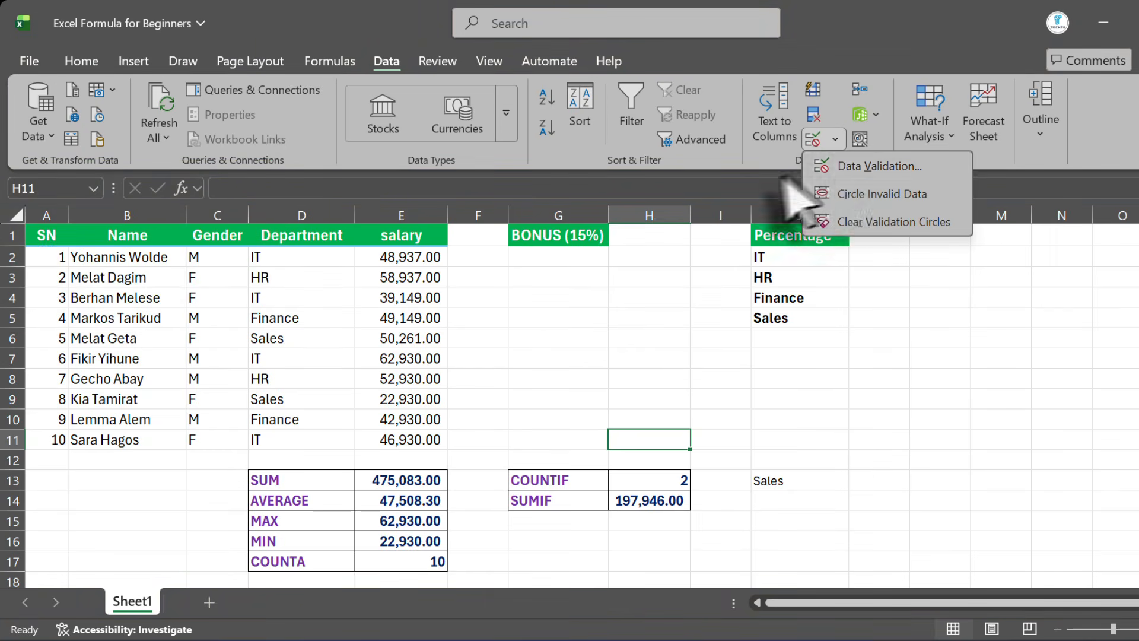
{"action": "left_click", "coordinate": [824, 167]}
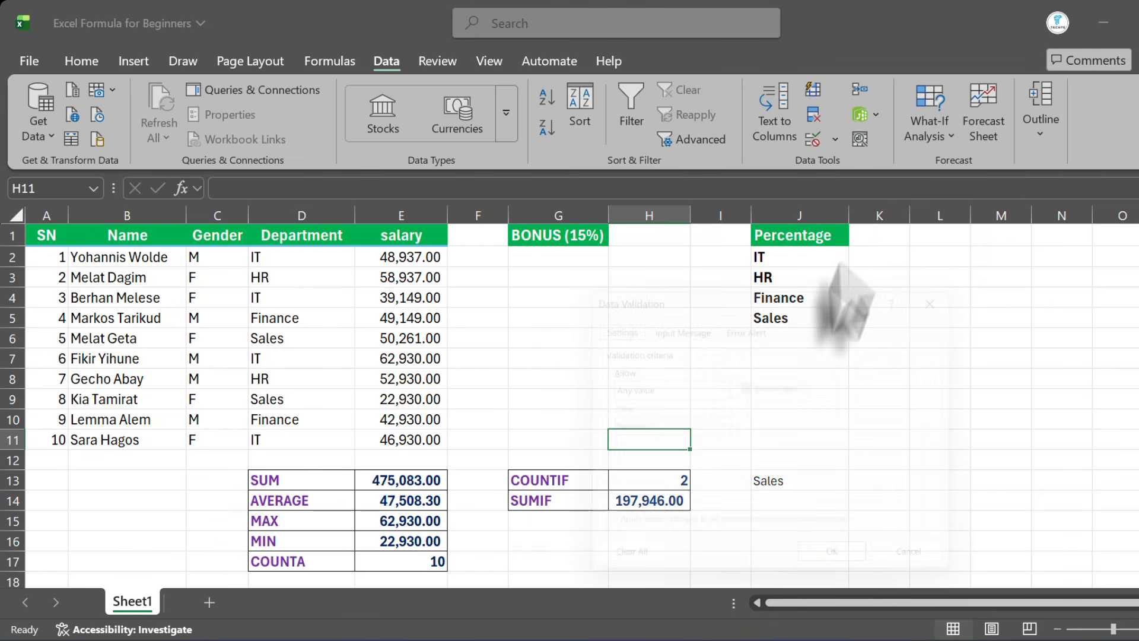
{"action": "left_click", "coordinate": [723, 387]}
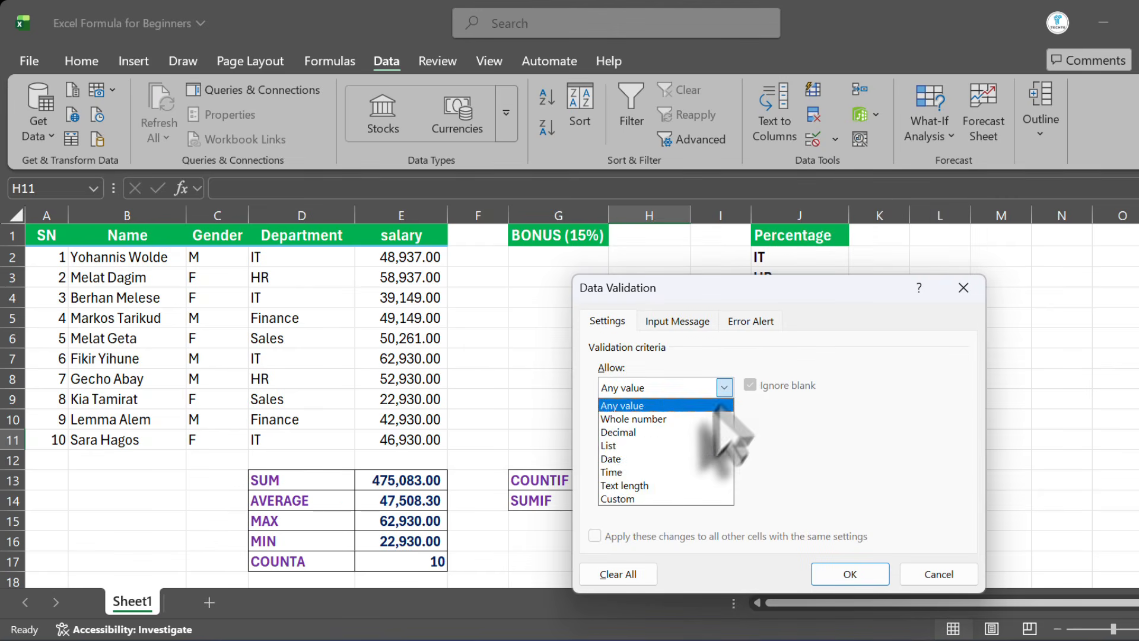
{"action": "left_click", "coordinate": [634, 445]}
{"action": "left_click_drag", "start_coordinate": [696, 291], "coordinate": [891, 117]}
{"action": "left_click", "coordinate": [872, 295]}
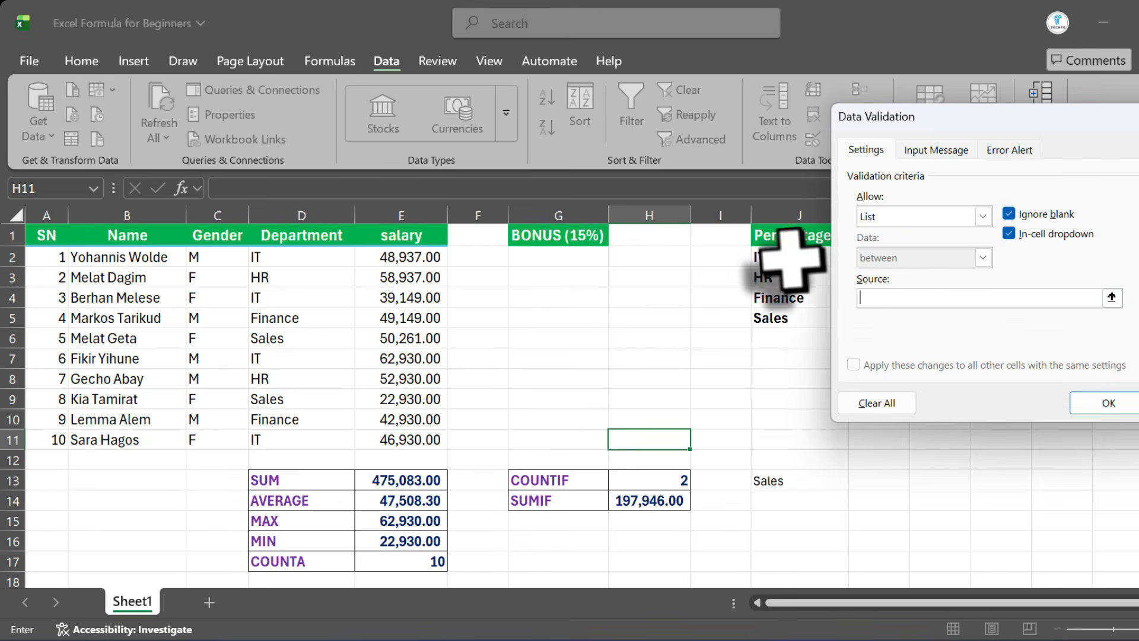
{"action": "left_click_drag", "start_coordinate": [772, 256], "coordinate": [785, 318]}
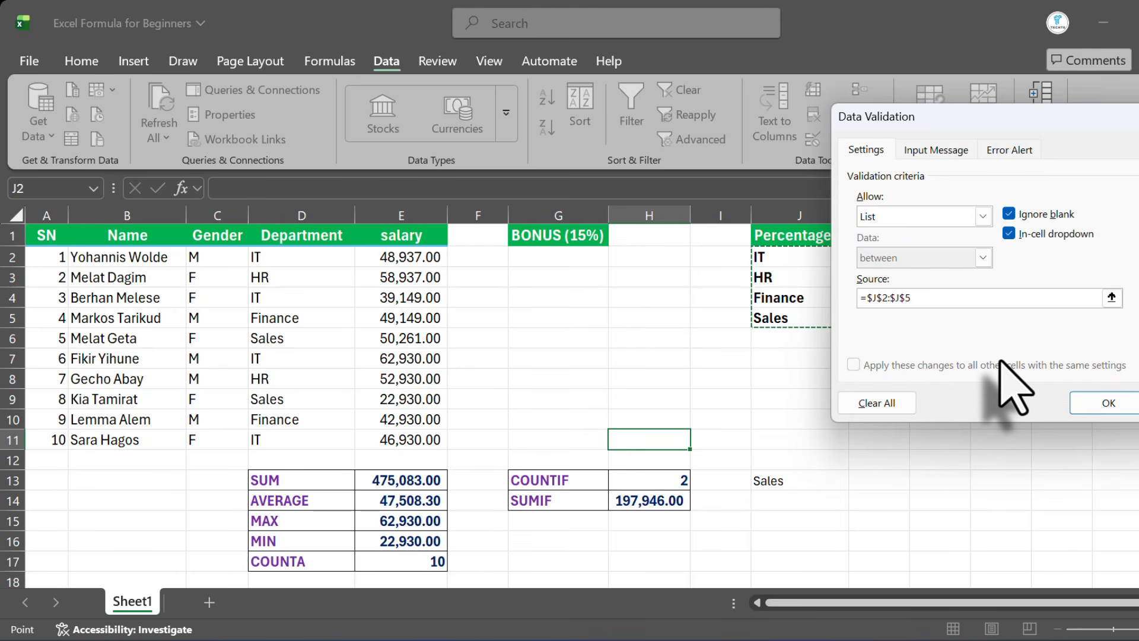
{"action": "left_click", "coordinate": [1108, 404]}
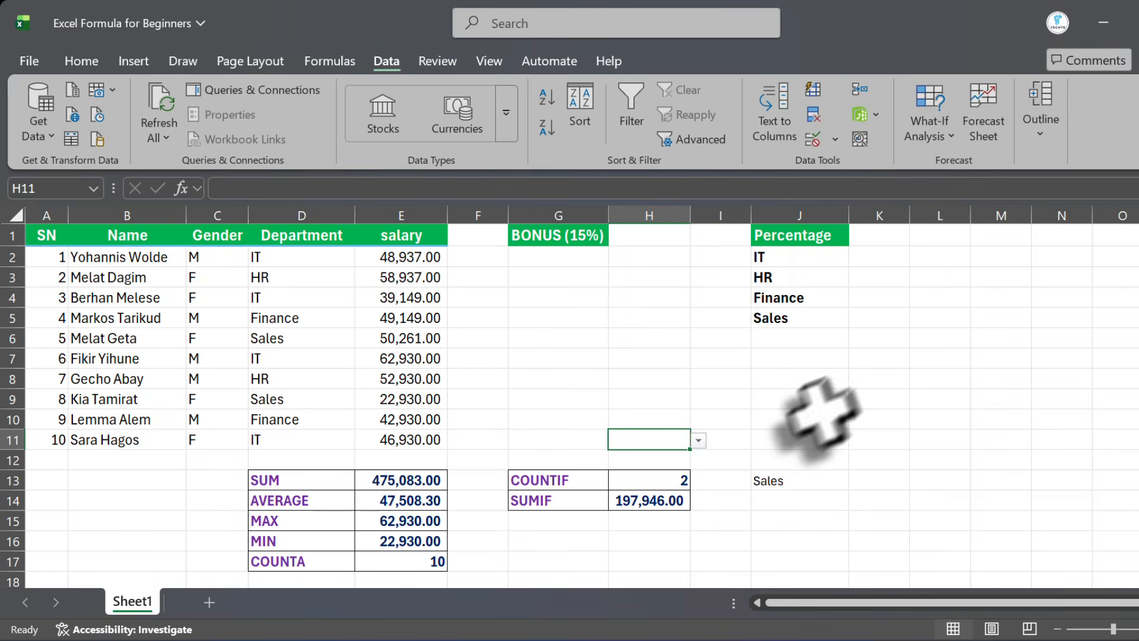
Try the drop-down in cell H11 by choosing IT, Finance and finally HR
{"action": "left_click", "coordinate": [698, 440]}
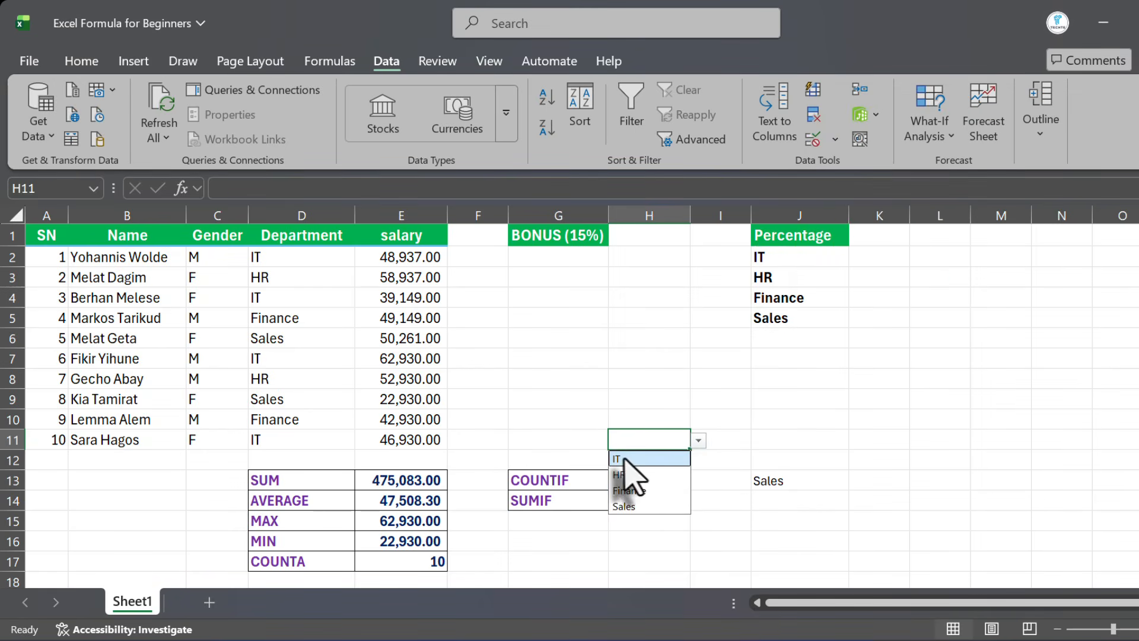
{"action": "left_click", "coordinate": [641, 457]}
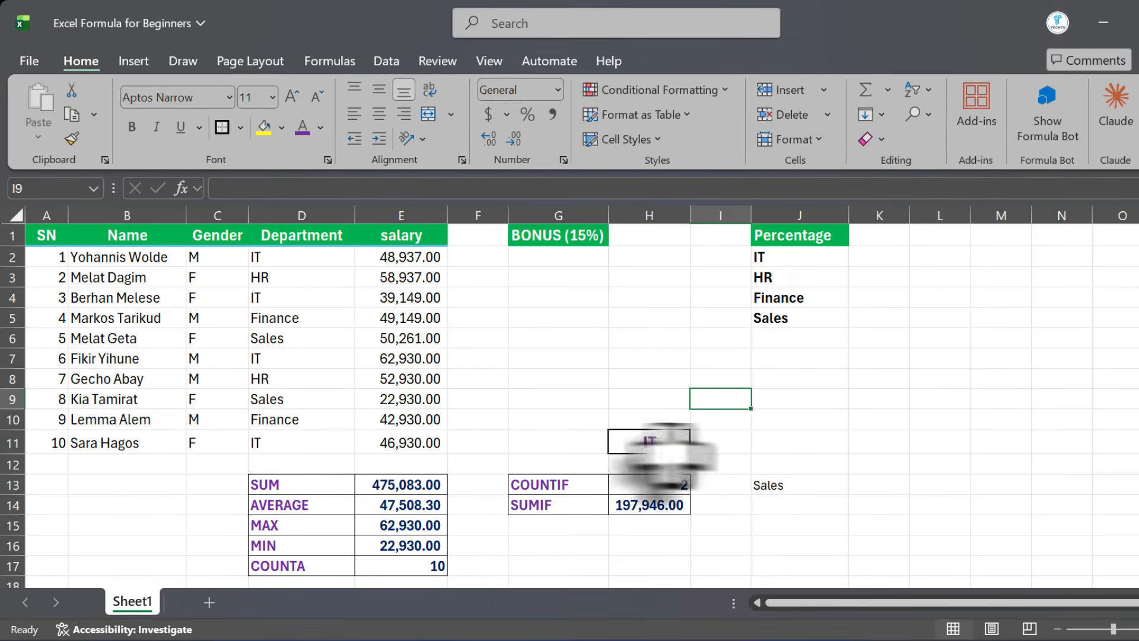
{"action": "left_click", "coordinate": [664, 442]}
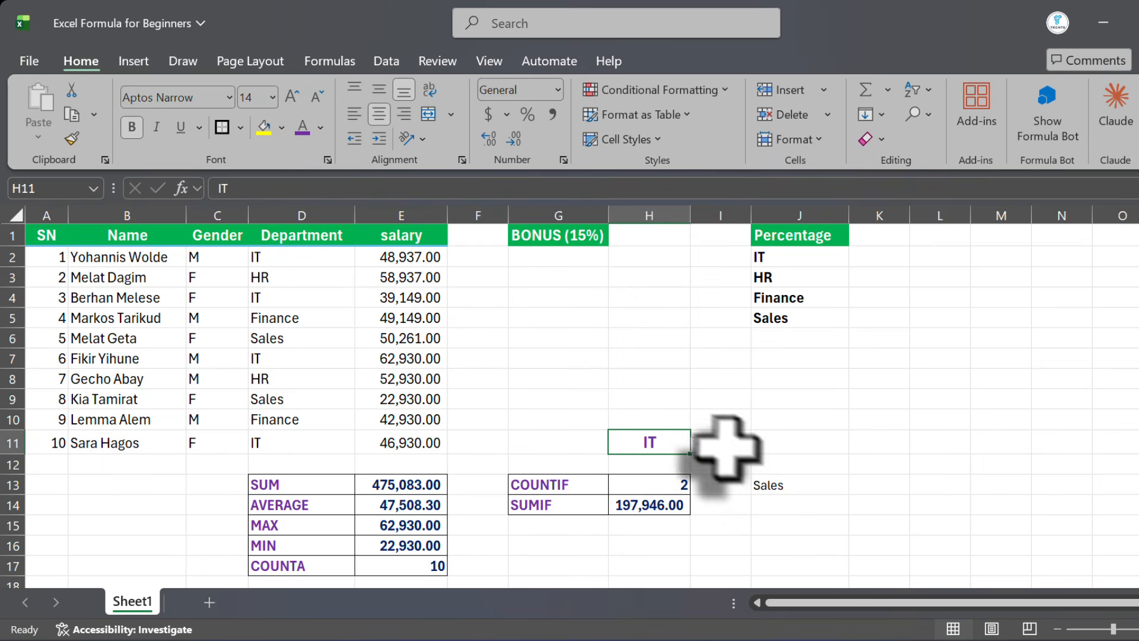
{"action": "left_click", "coordinate": [699, 444]}
{"action": "left_click", "coordinate": [642, 496]}
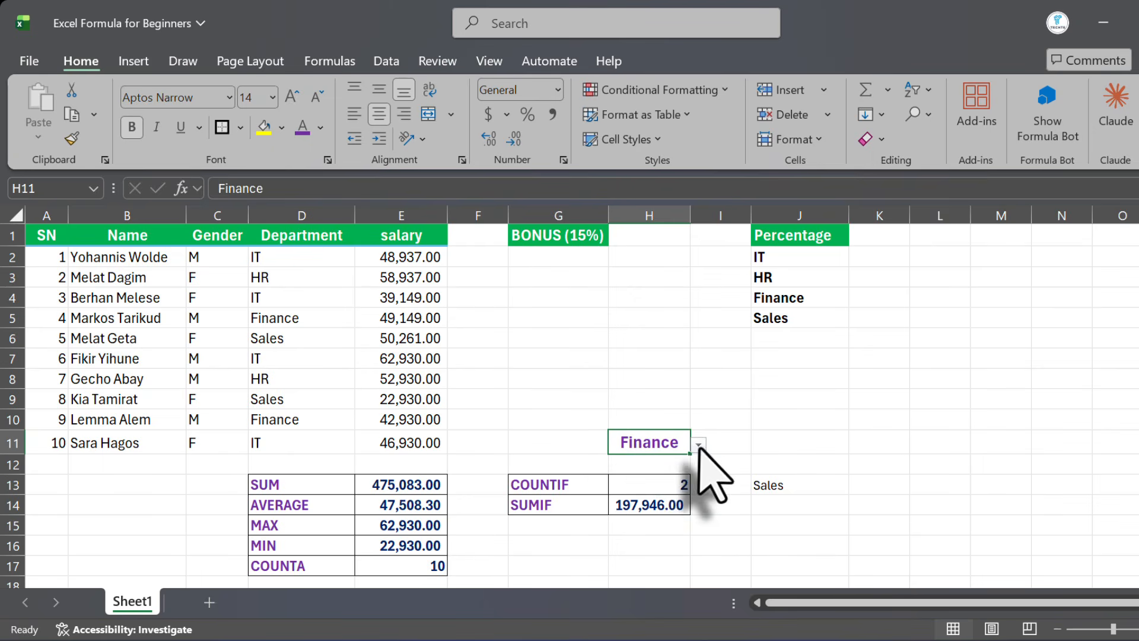
{"action": "left_click", "coordinate": [699, 445]}
{"action": "left_click", "coordinate": [623, 479]}
{"action": "left_click", "coordinate": [699, 444]}
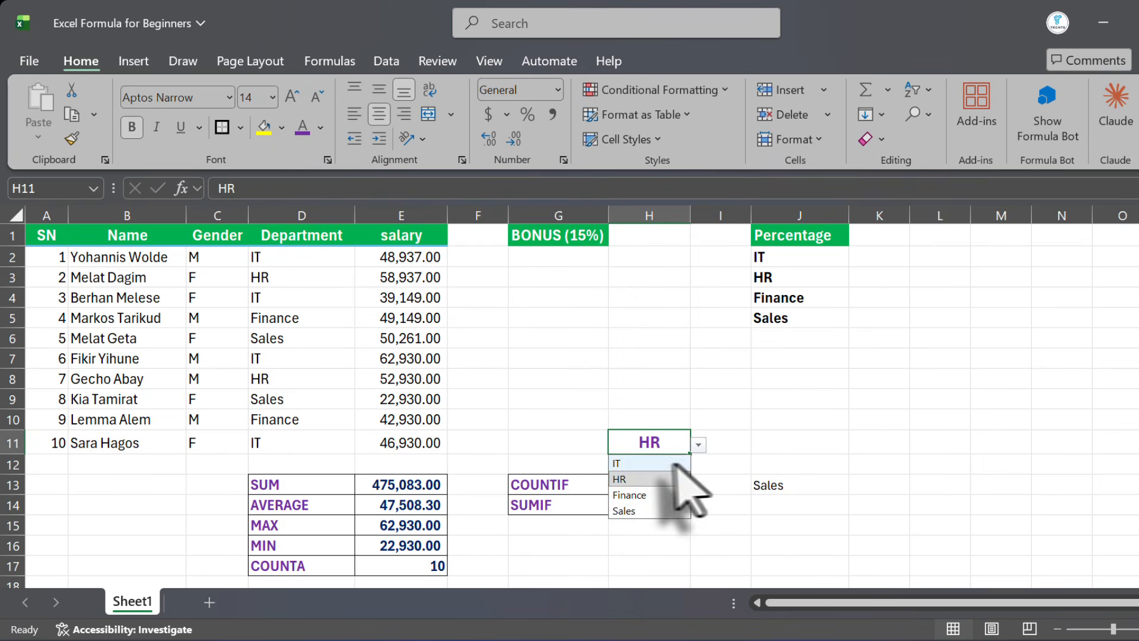
{"action": "left_click", "coordinate": [759, 422]}
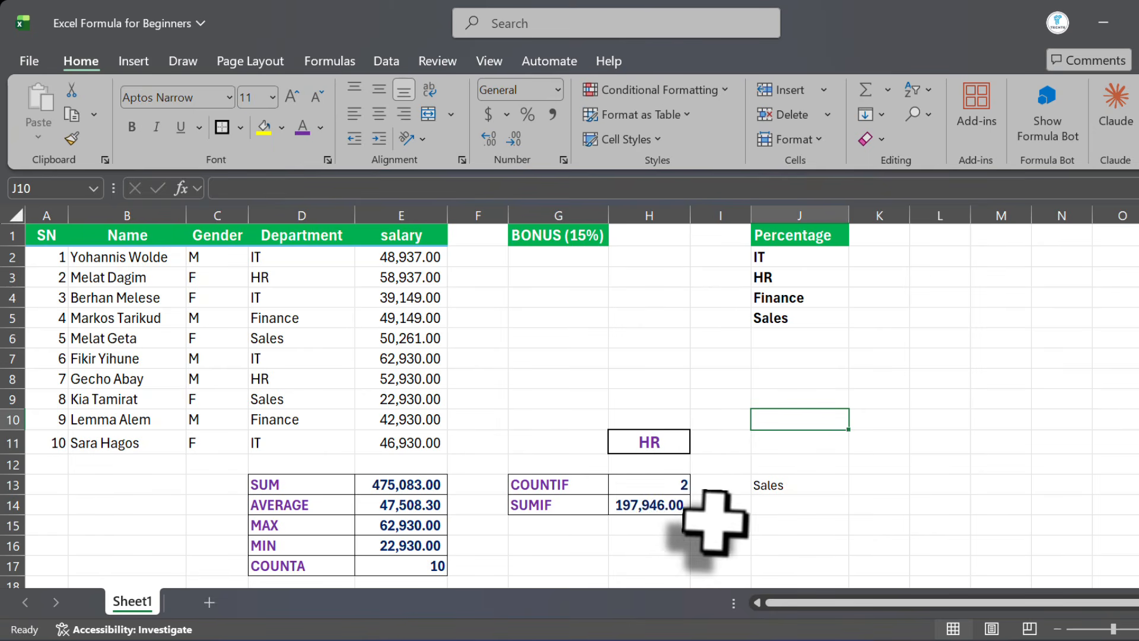
Replace the "IT" criterion of the SUMIF formula in H14 with a reference to cell H11
{"action": "left_click", "coordinate": [657, 506]}
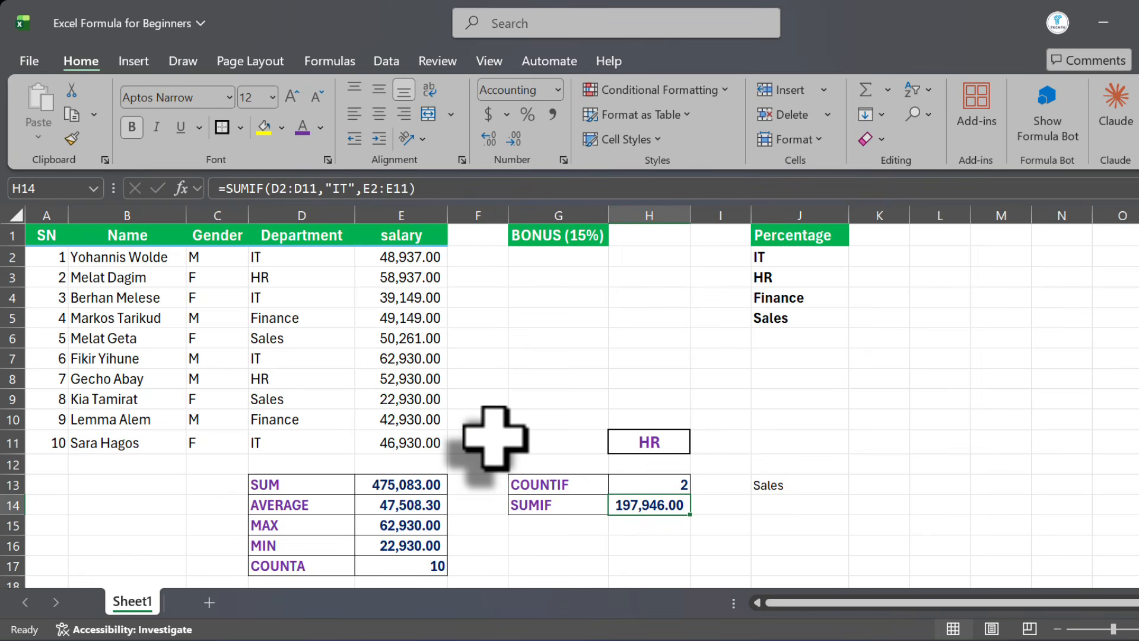
{"action": "double_click", "coordinate": [655, 504]}
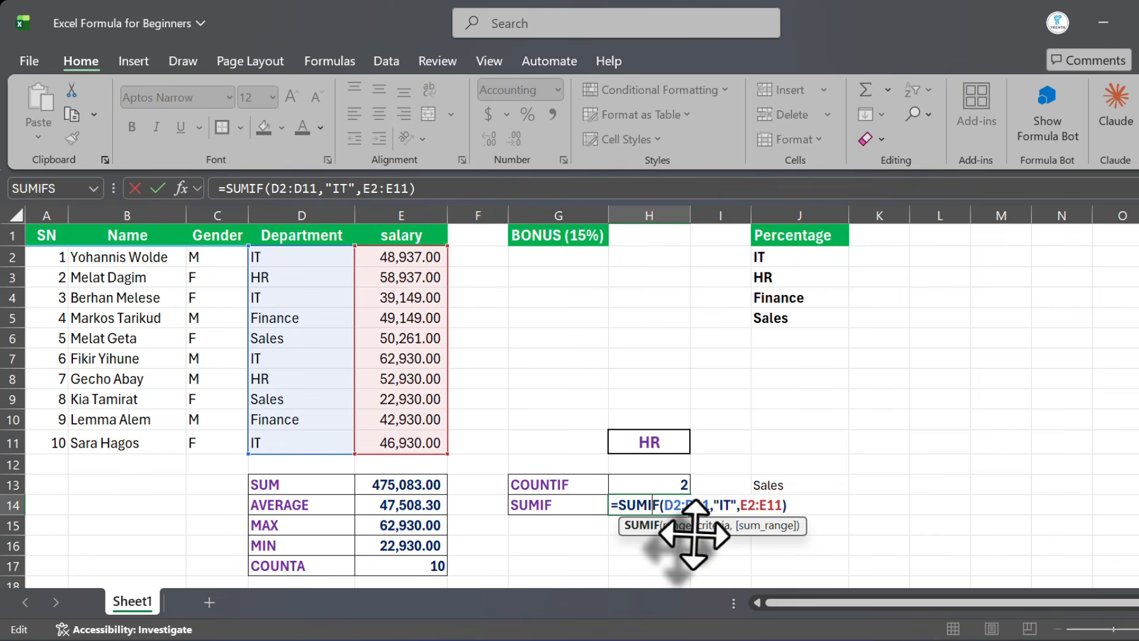
{"action": "left_click_drag", "start_coordinate": [734, 507], "coordinate": [712, 505]}
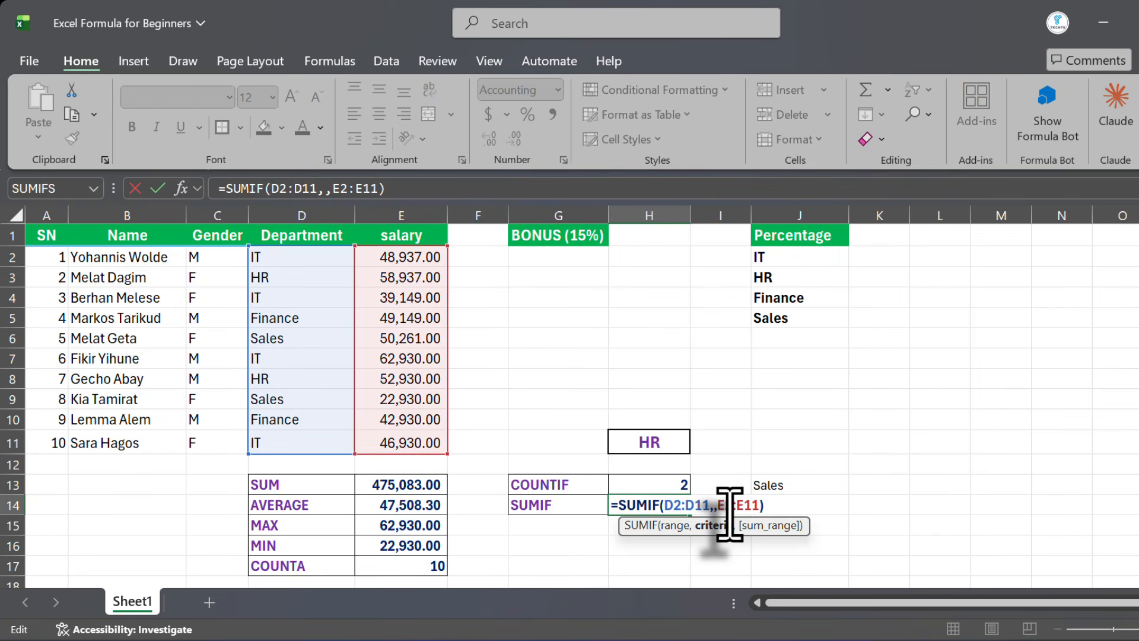
{"action": "left_click", "coordinate": [653, 440]}
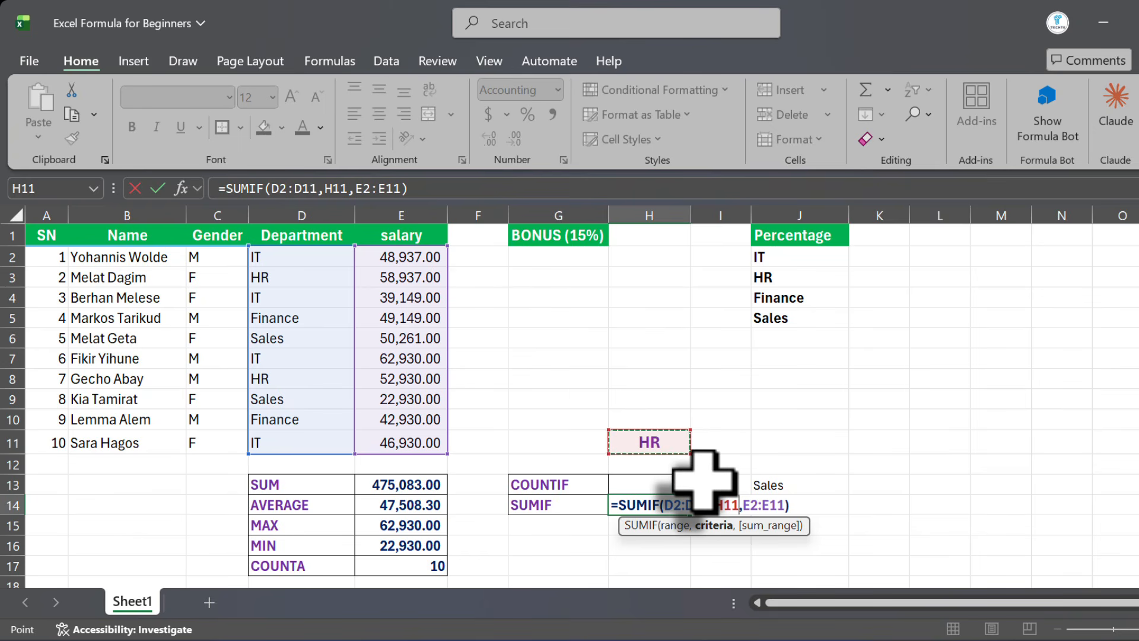
{"action": "key", "text": "Return"}
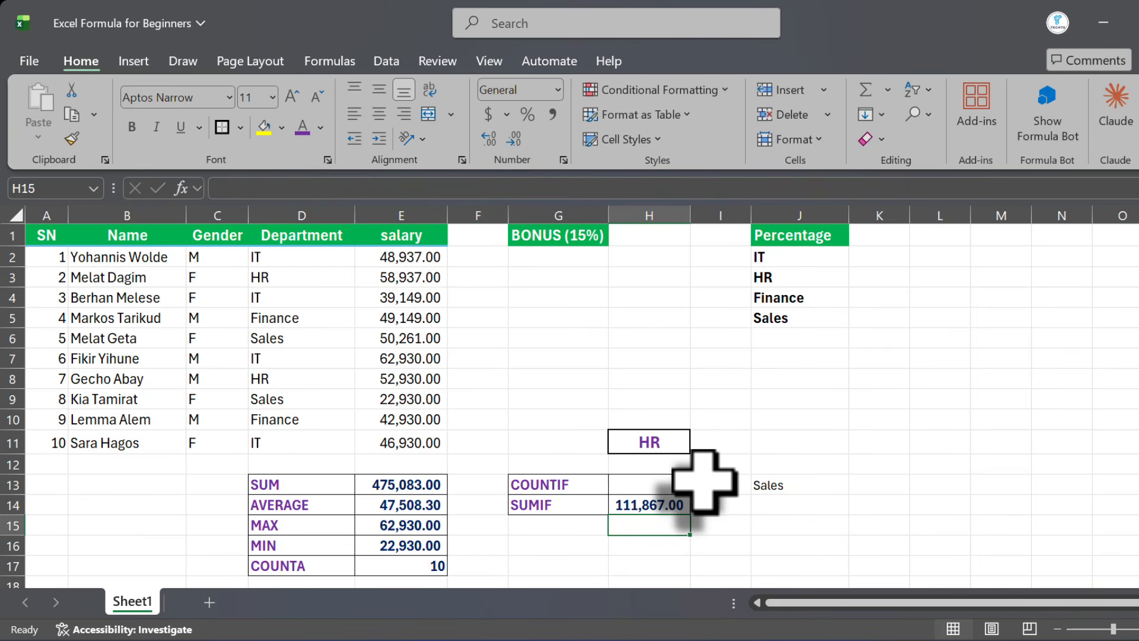
Change the department in H11 to IT, Sales and back to HR to check the linked SUMIF total
{"action": "left_click", "coordinate": [662, 442]}
{"action": "left_click", "coordinate": [699, 444]}
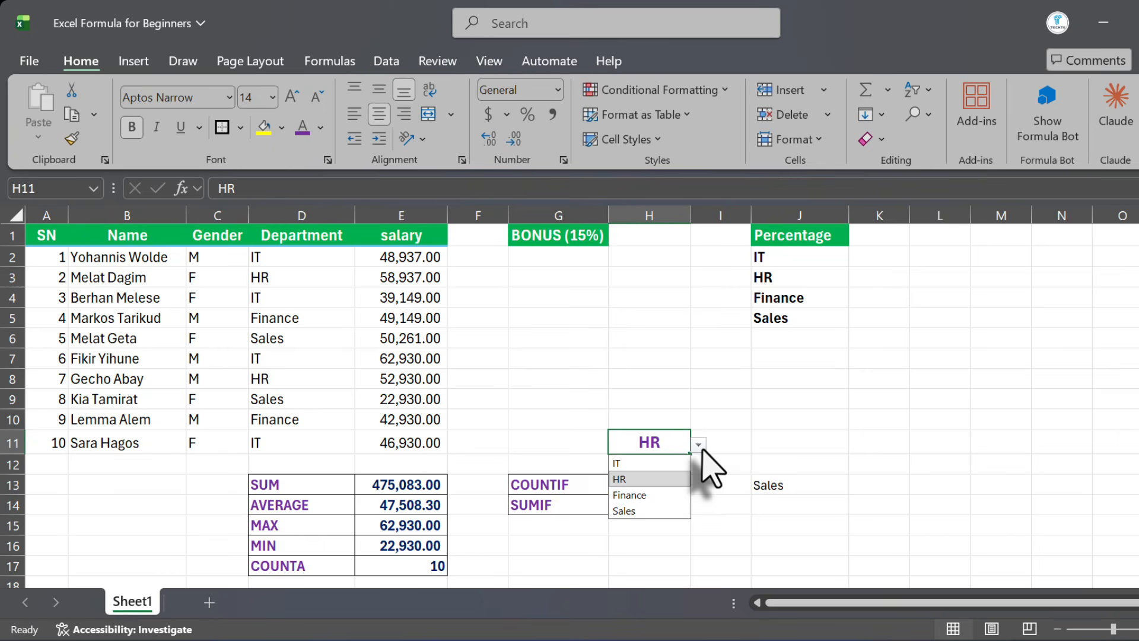
{"action": "left_click", "coordinate": [644, 463]}
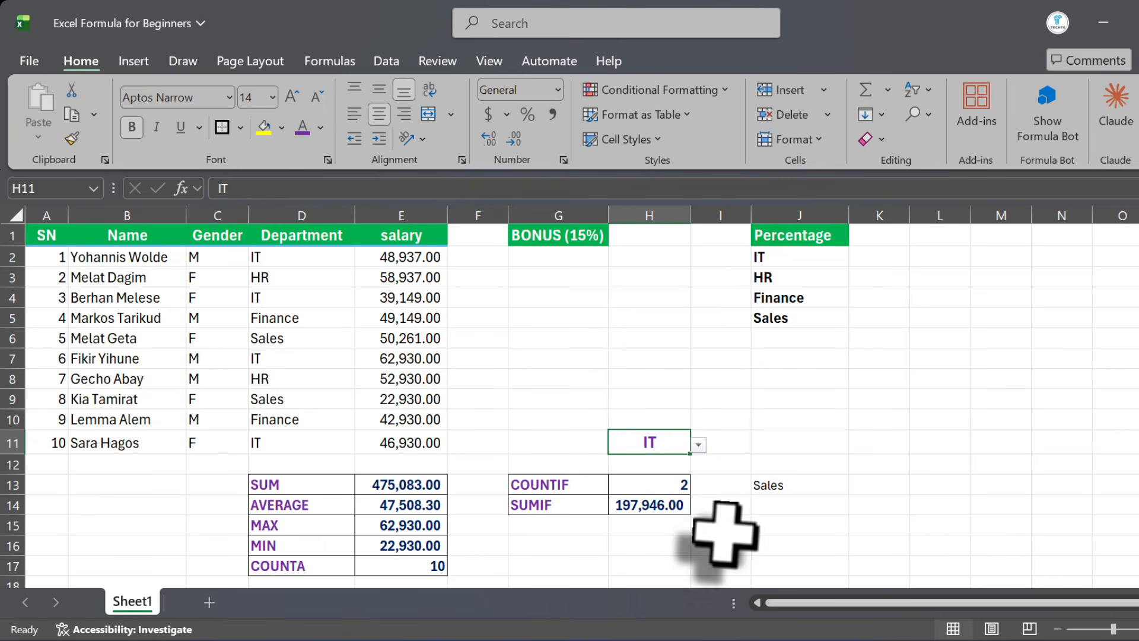
{"action": "left_click", "coordinate": [698, 444]}
{"action": "left_click", "coordinate": [634, 510]}
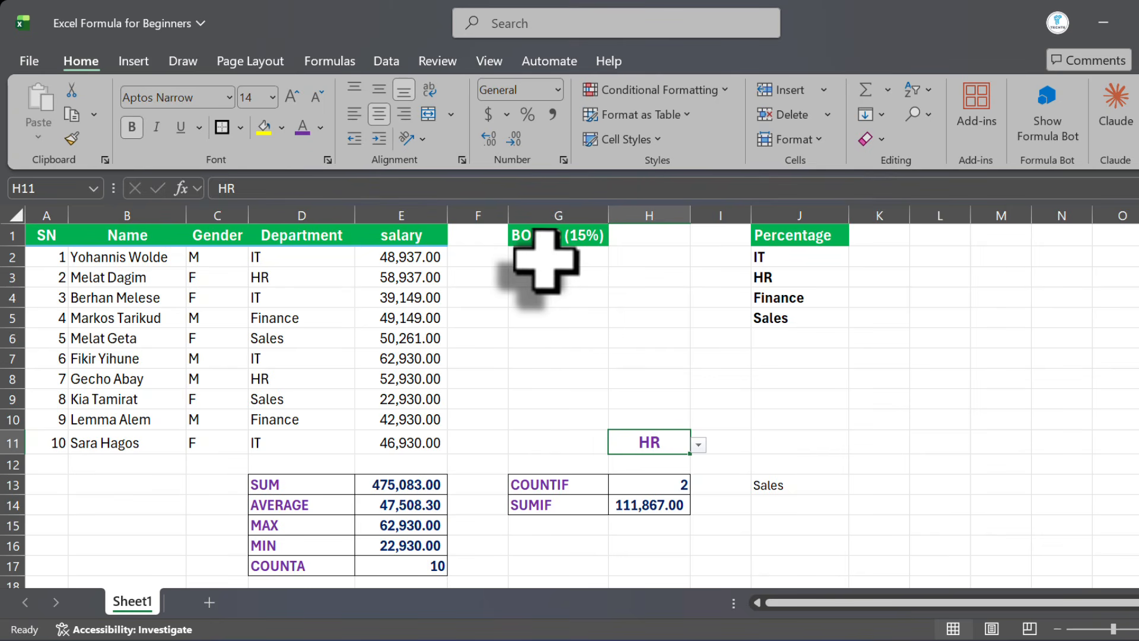
Enter =E2*15% in cell G2 to calculate the first employee's bonus, and check the formula against the salary in E2
{"action": "left_click", "coordinate": [525, 261]}
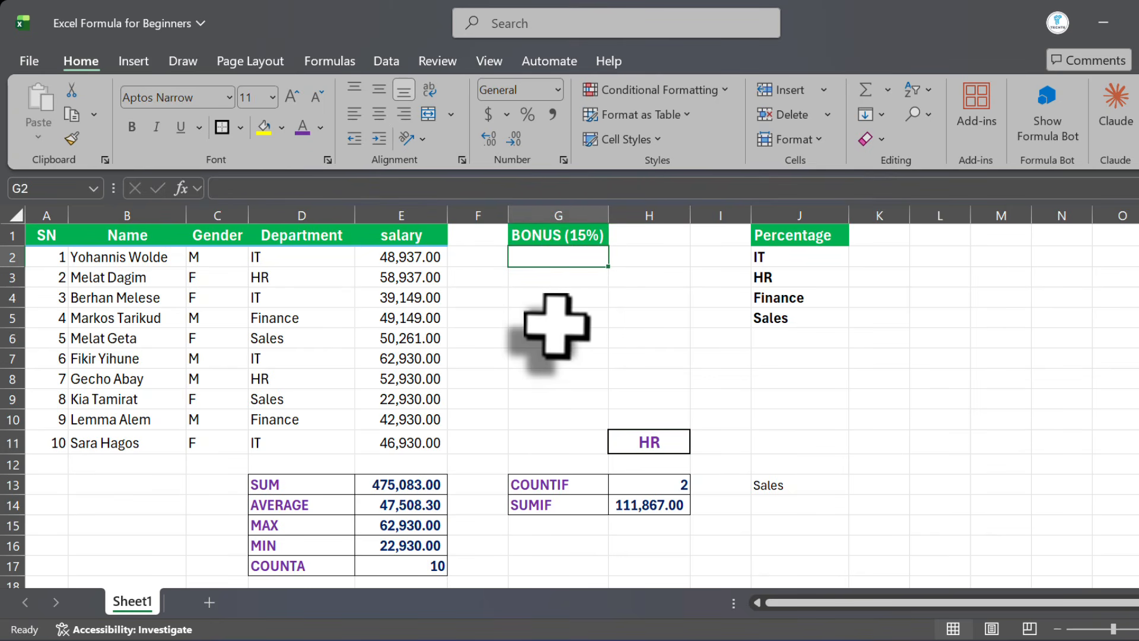
{"action": "type", "text": "="}
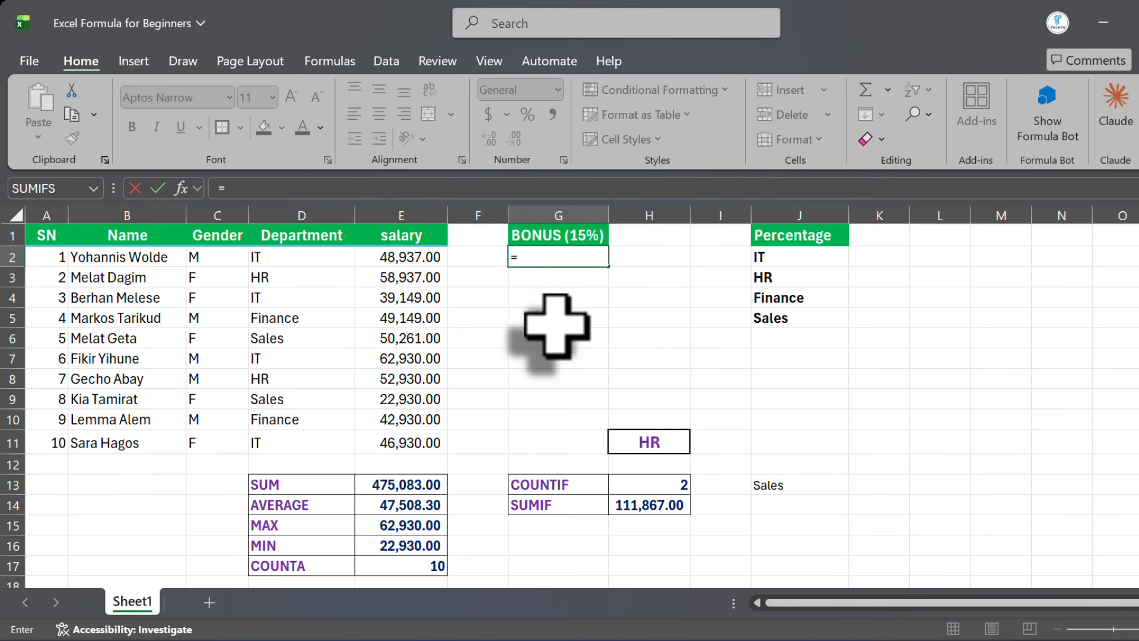
{"action": "left_click", "coordinate": [405, 256]}
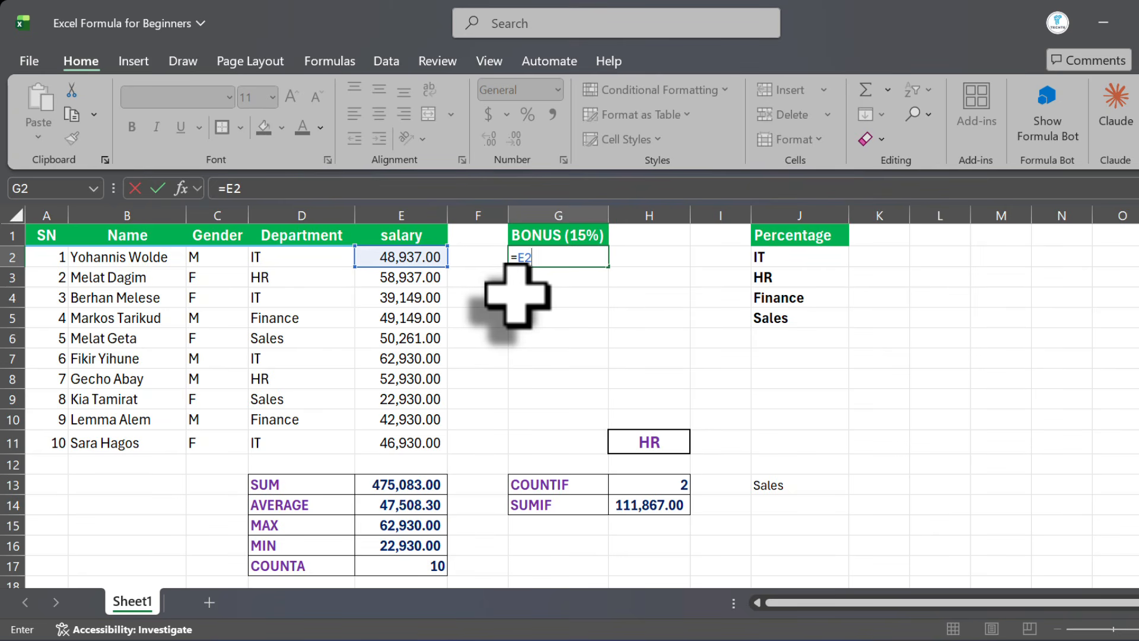
{"action": "type", "text": "*"}
{"action": "key", "text": "Return"}
{"action": "left_click", "coordinate": [442, 257]}
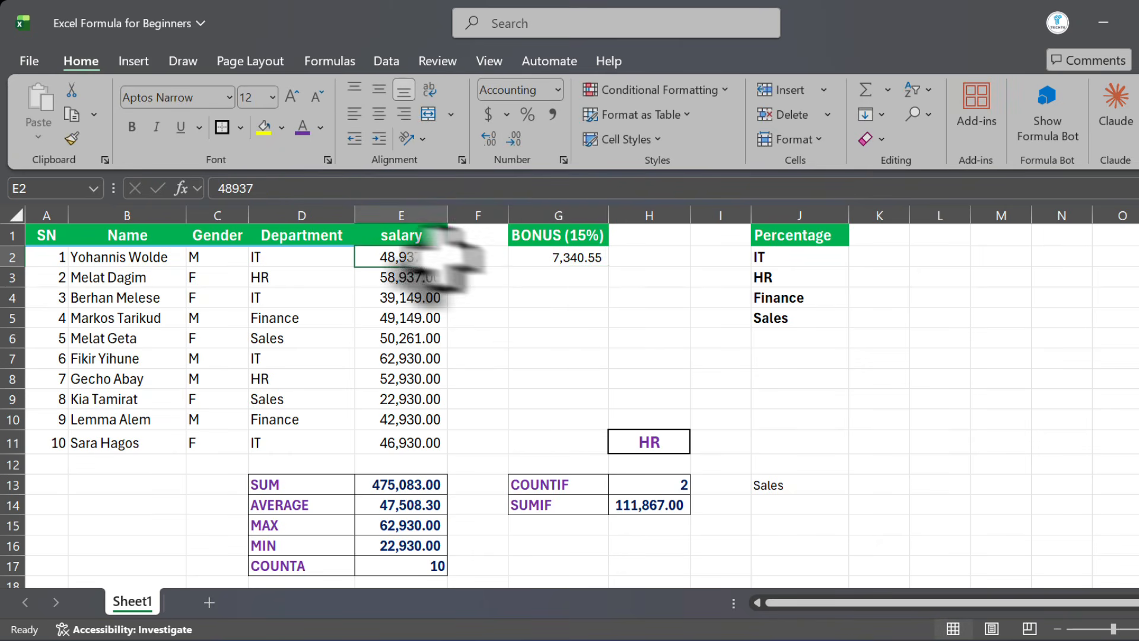
{"action": "left_click", "coordinate": [578, 257]}
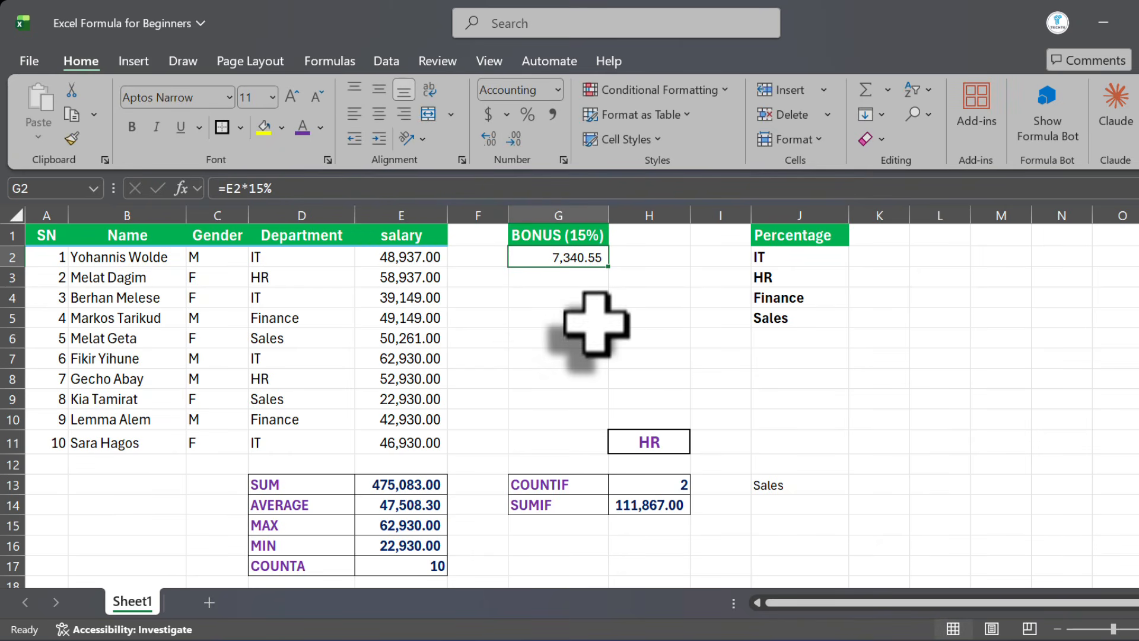
Fill the bonus formula from G2 down to G11 and check the copied formulas in several of the filled cells
{"action": "left_click_drag", "start_coordinate": [615, 274], "coordinate": [592, 441]}
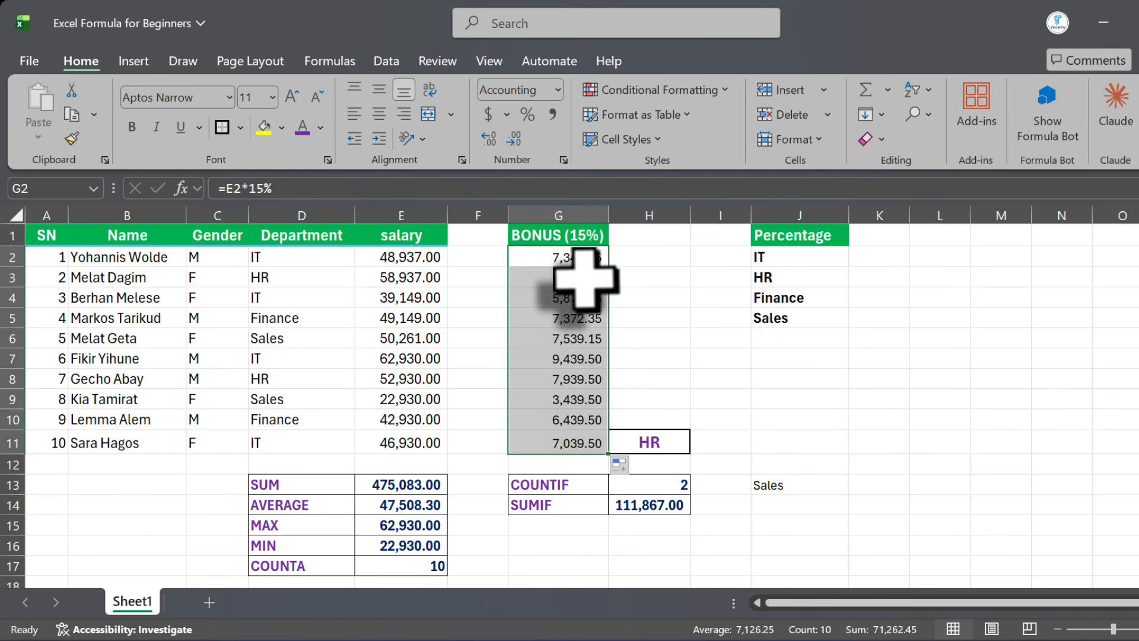
{"action": "left_click", "coordinate": [578, 338]}
{"action": "left_click", "coordinate": [577, 260]}
{"action": "left_click", "coordinate": [578, 338]}
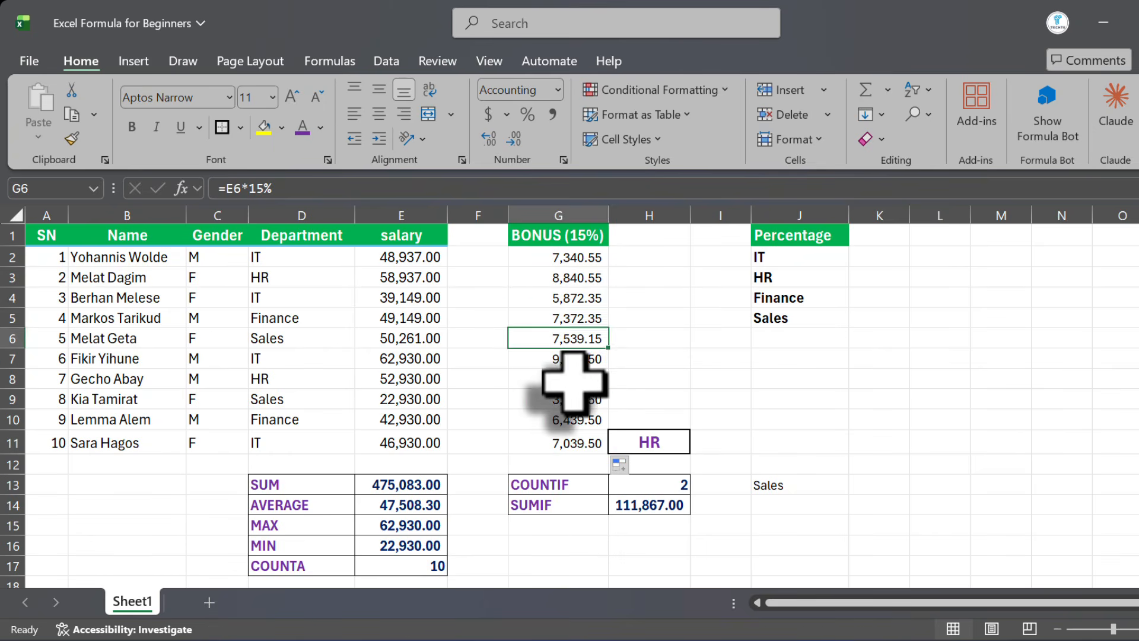
{"action": "left_click", "coordinate": [569, 379]}
{"action": "left_click", "coordinate": [575, 419]}
{"action": "left_click", "coordinate": [576, 441]}
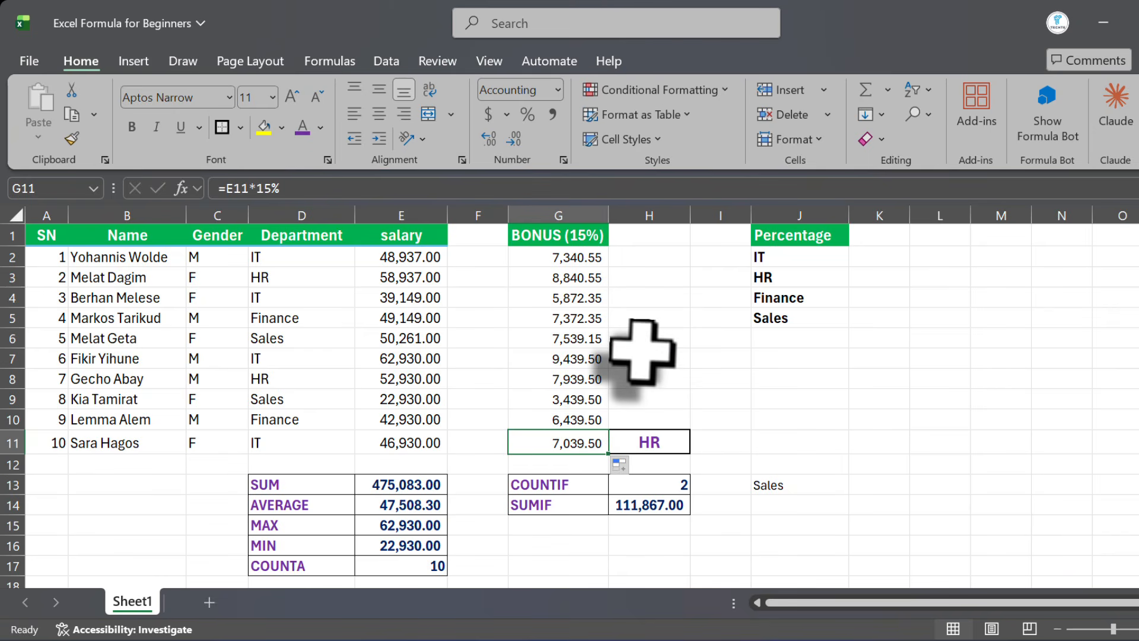
{"action": "left_click", "coordinate": [571, 257]}
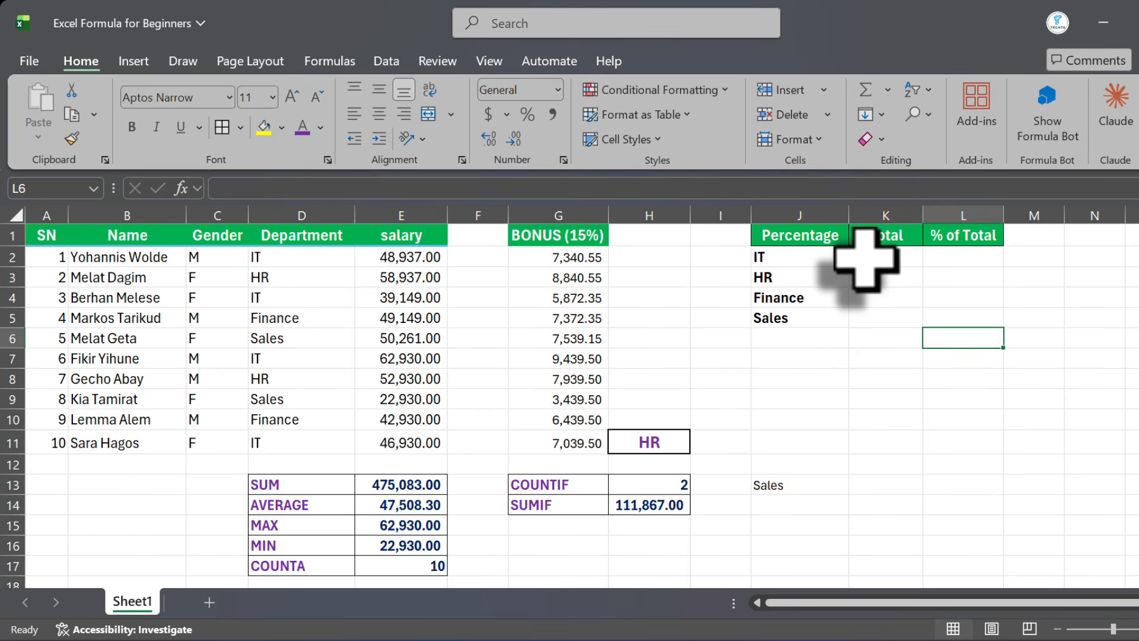
Enter =SUMIF(D2:D11,J2,E2:E11) in K2 for the IT department's total salary and apply the comma number style
{"action": "left_click", "coordinate": [867, 258]}
{"action": "type", "text": "S"}
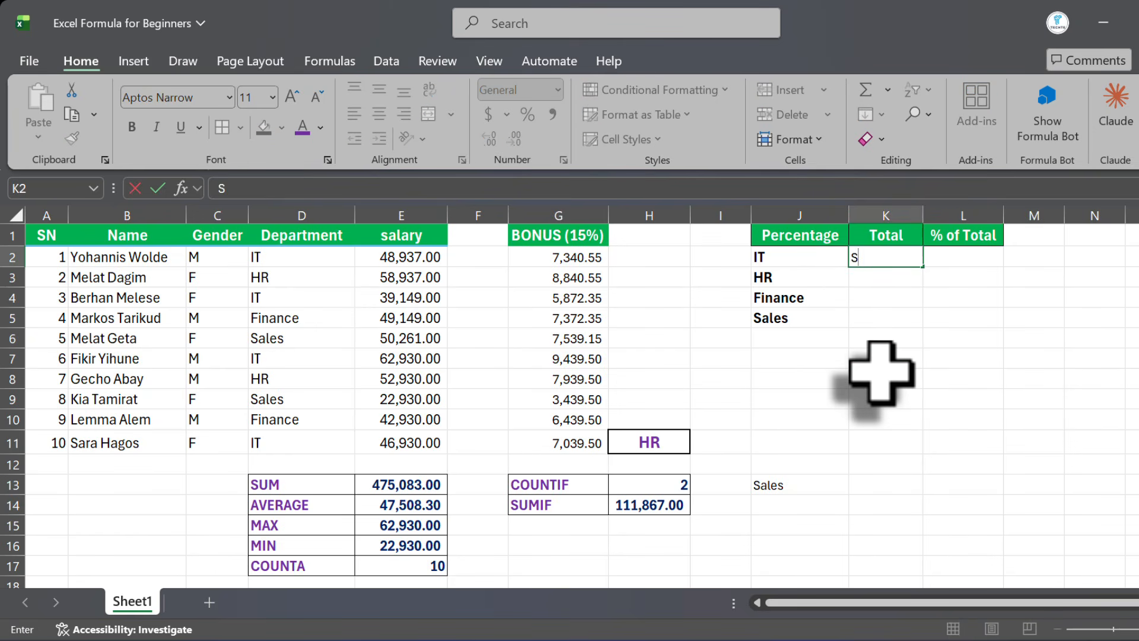
{"action": "type", "text": "="}
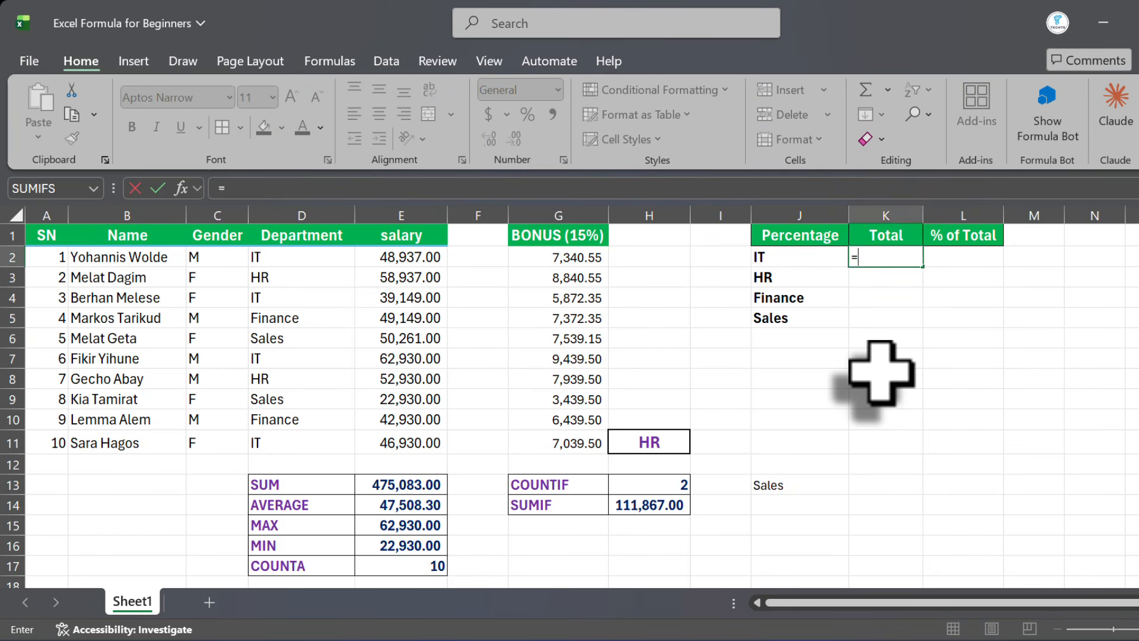
{"action": "type", "text": "sumi"}
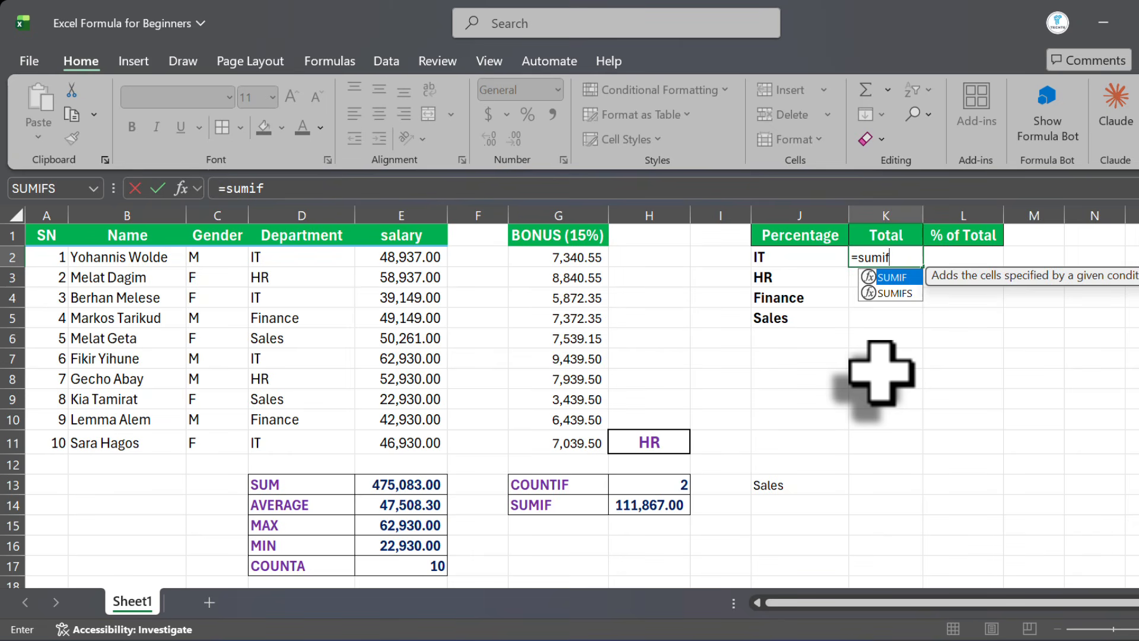
{"action": "type", "text": "f"}
{"action": "key", "text": "Tab"}
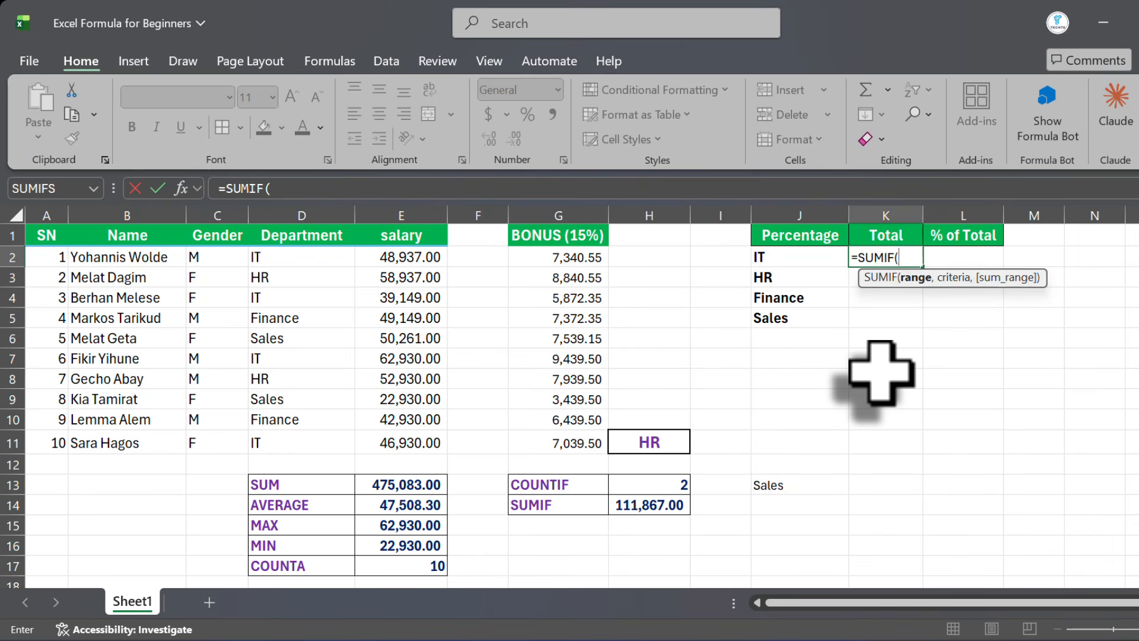
{"action": "left_click_drag", "start_coordinate": [264, 258], "coordinate": [280, 439]}
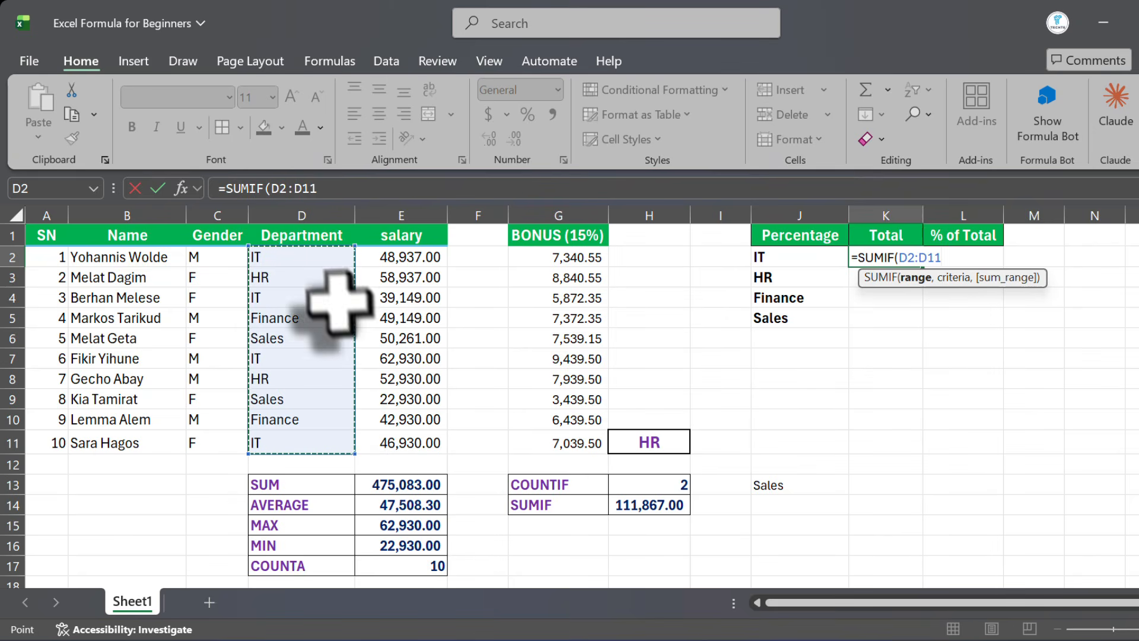
{"action": "type", "text": ","}
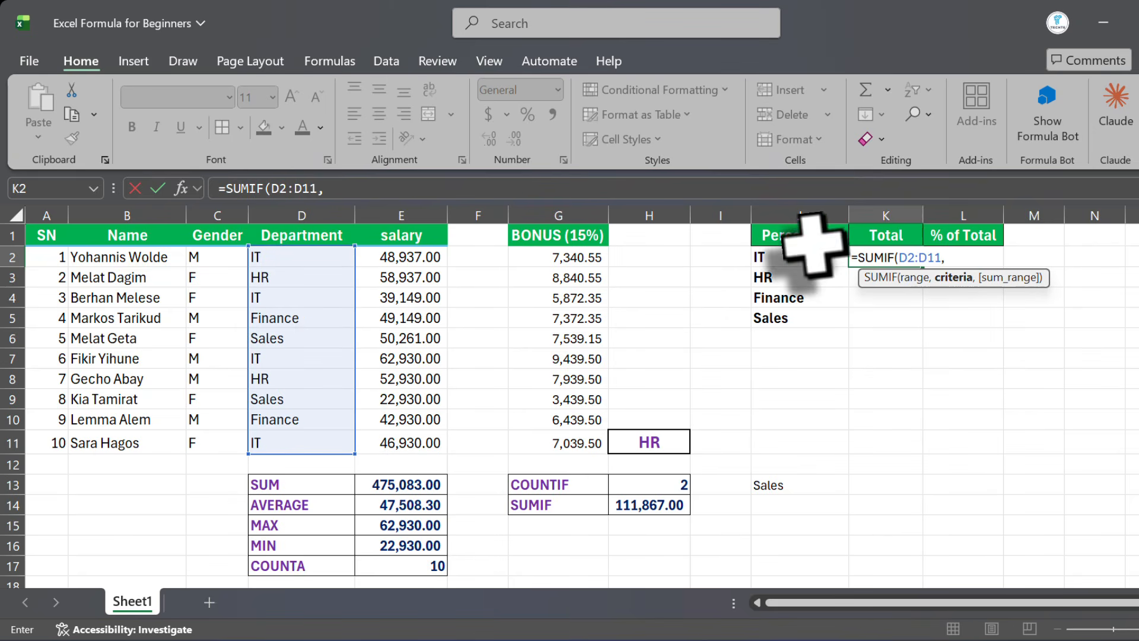
{"action": "left_click", "coordinate": [778, 255]}
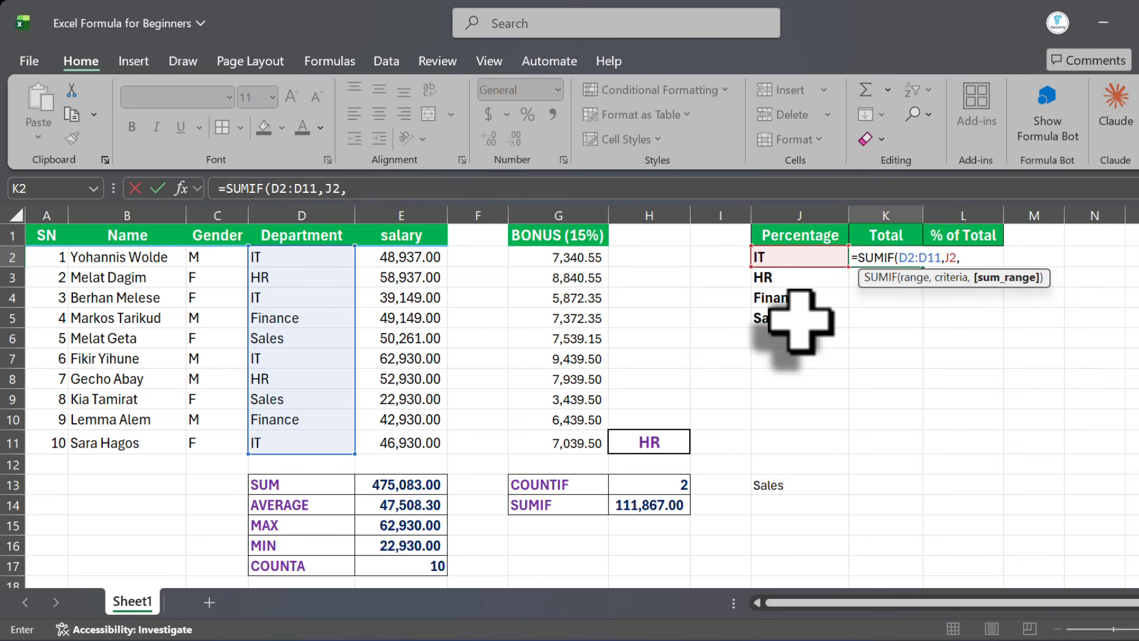
{"action": "type", "text": ","}
{"action": "left_click_drag", "start_coordinate": [403, 258], "coordinate": [415, 442]}
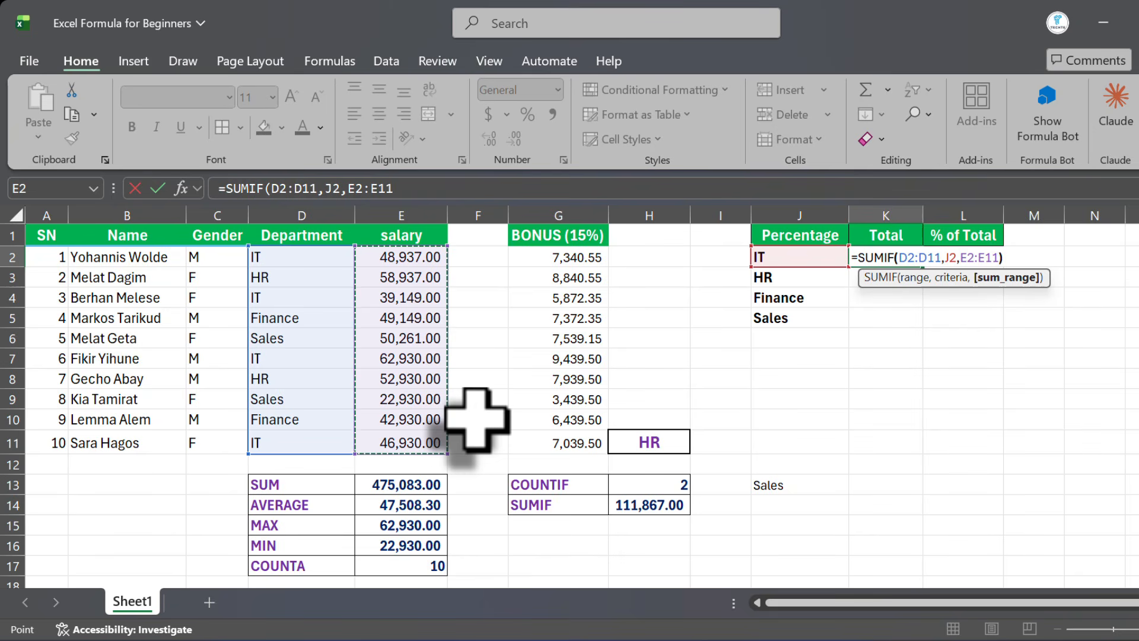
{"action": "type", "text": ")"}
{"action": "key", "text": "Return"}
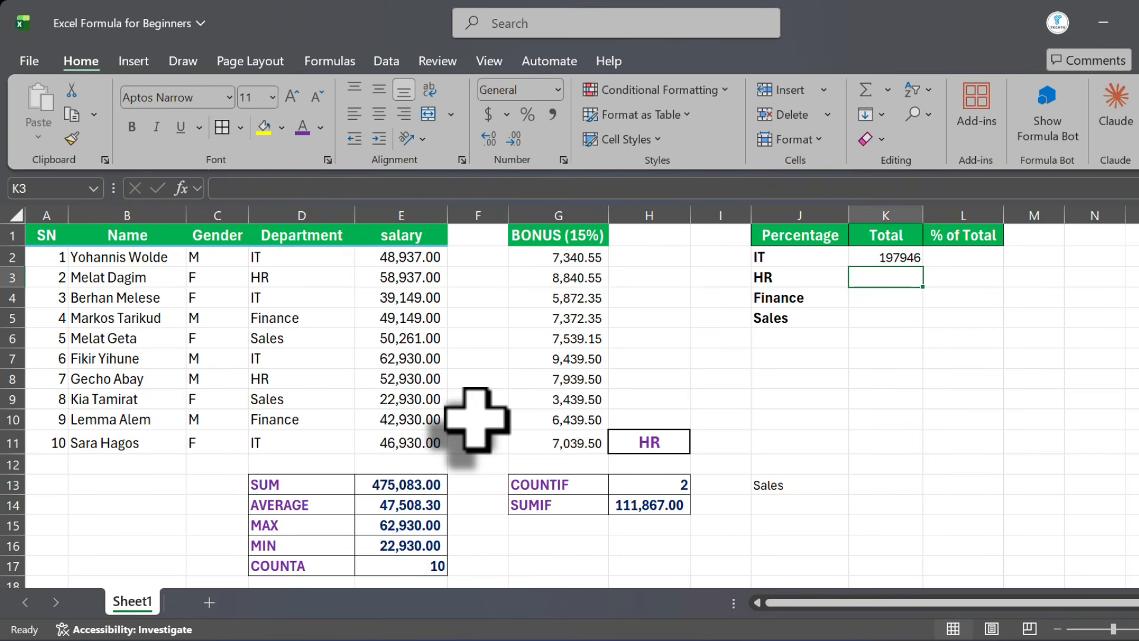
{"action": "left_click", "coordinate": [896, 257]}
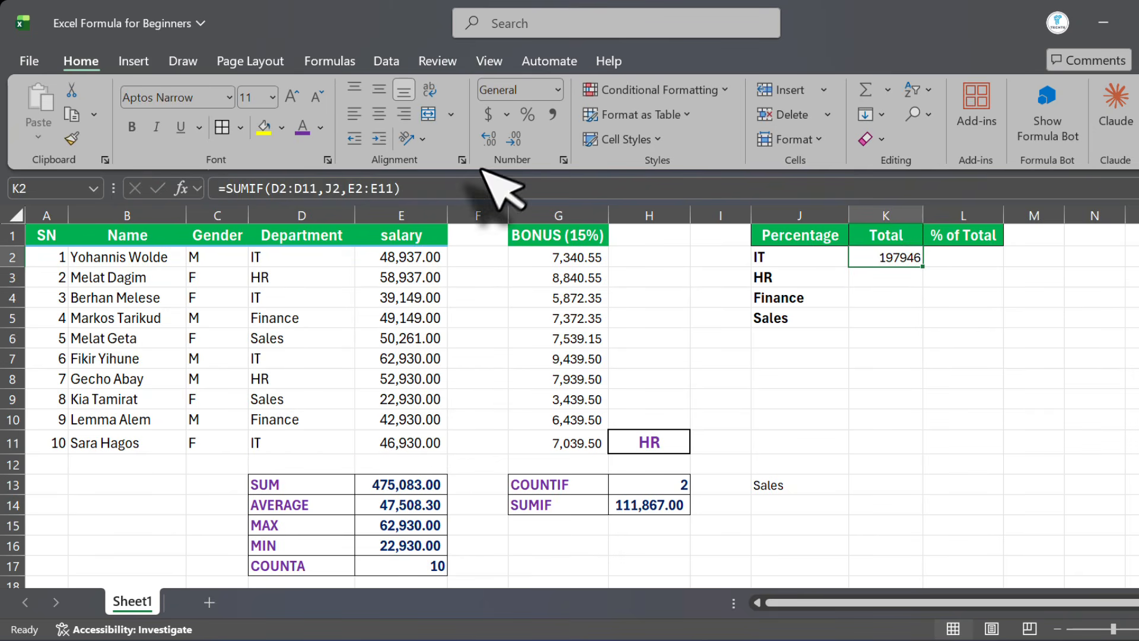
{"action": "left_click", "coordinate": [552, 114]}
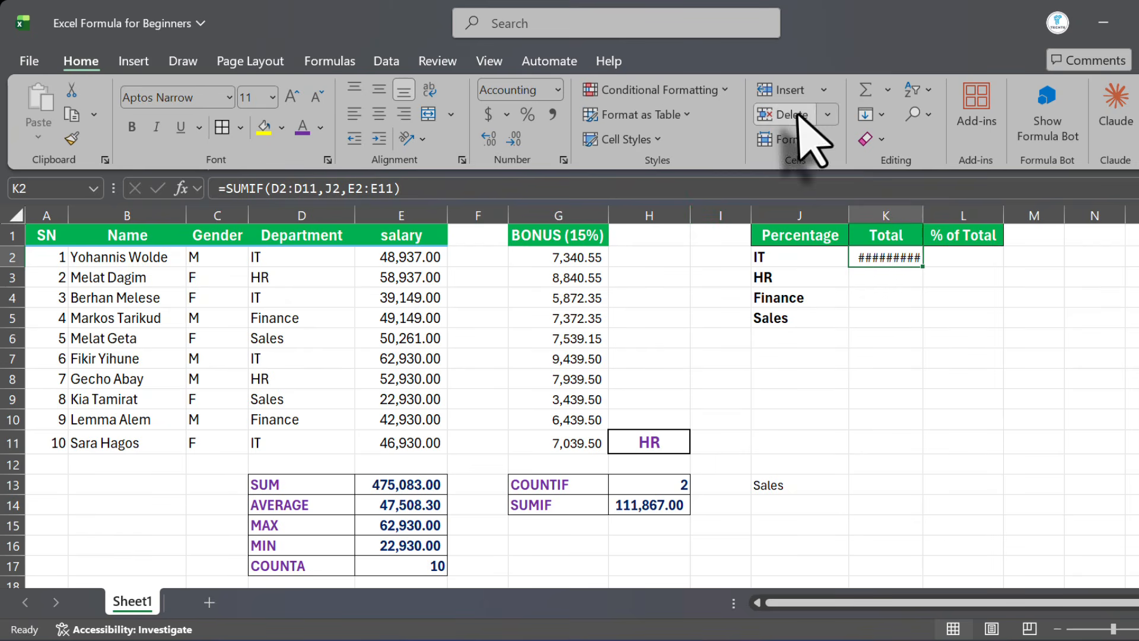
Enter =SUMIF(D2:D11,J3,E2:E11) in K3 to total the HR department's salaries
{"action": "left_click", "coordinate": [878, 277]}
{"action": "type", "text": "=sumif"}
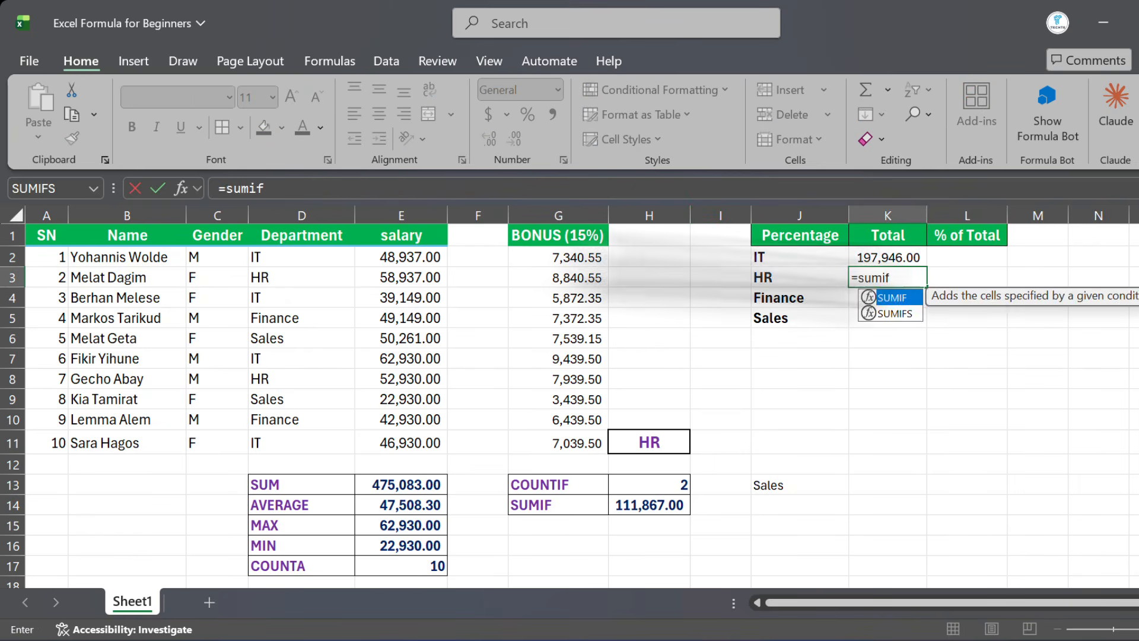
{"action": "key", "text": "Tab"}
{"action": "left_click_drag", "start_coordinate": [279, 257], "coordinate": [284, 452]}
{"action": "type", "text": ","}
{"action": "left_click", "coordinate": [799, 277]}
{"action": "type", "text": ","}
{"action": "left_click_drag", "start_coordinate": [401, 257], "coordinate": [406, 438]}
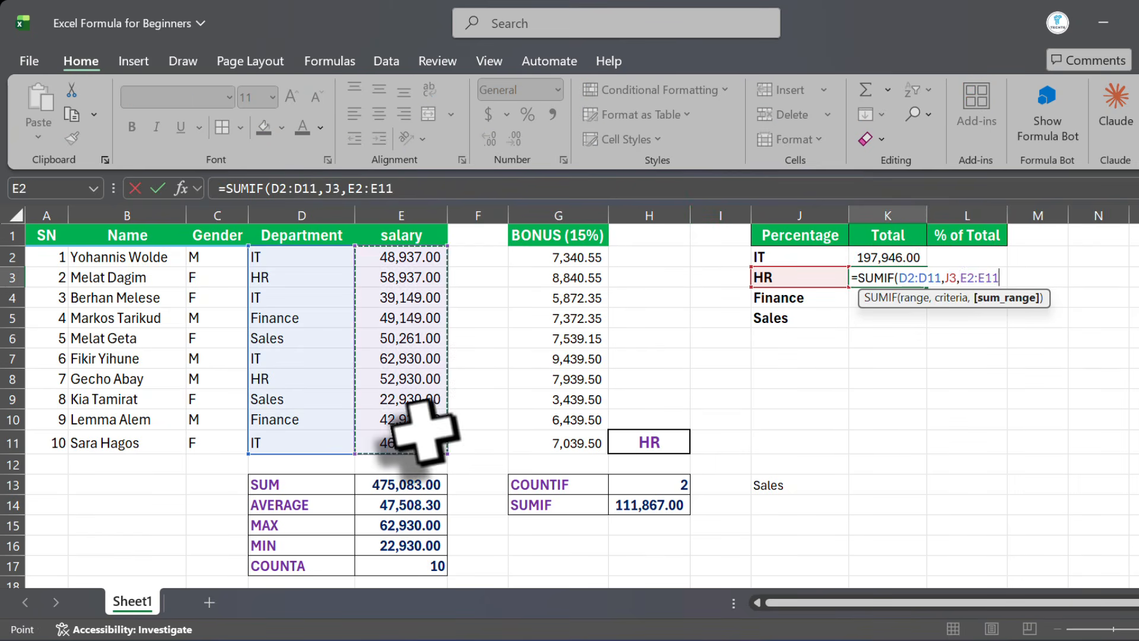
{"action": "key", "text": "Return"}
{"action": "left_click", "coordinate": [888, 277]}
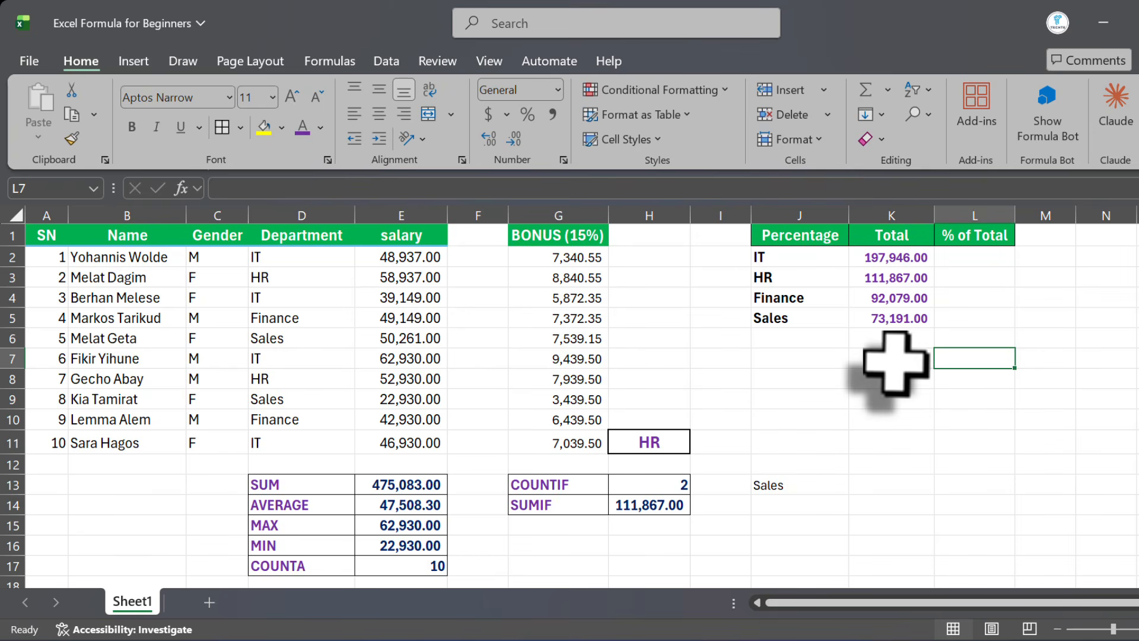
Use AutoSum in K6 to add the four department totals in K2:K5
{"action": "left_click", "coordinate": [968, 257]}
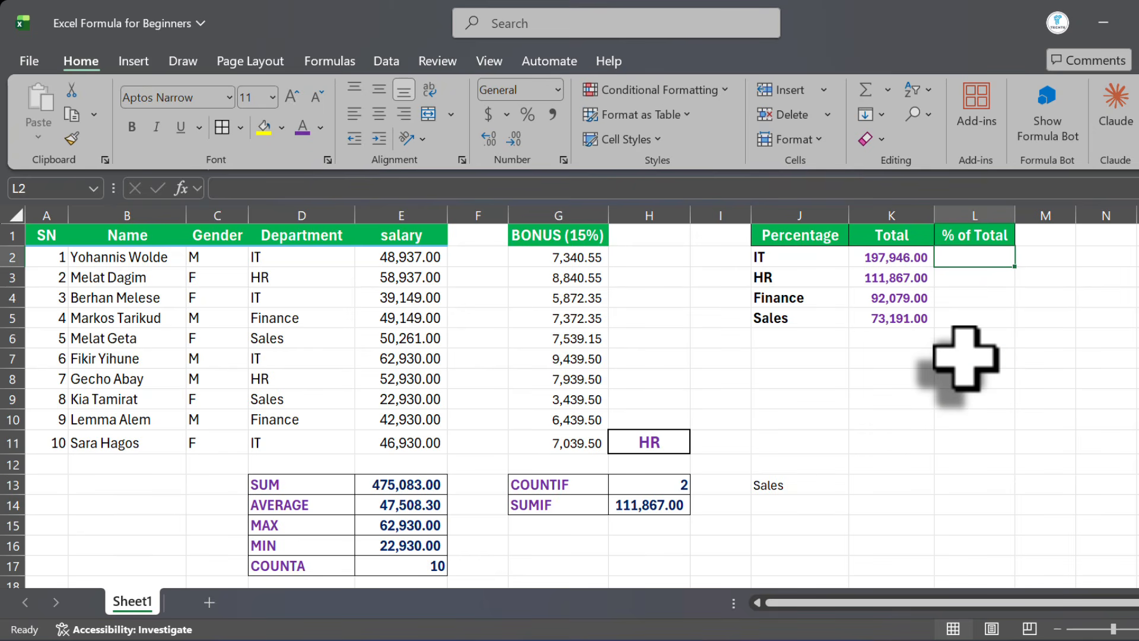
{"action": "left_click", "coordinate": [887, 340]}
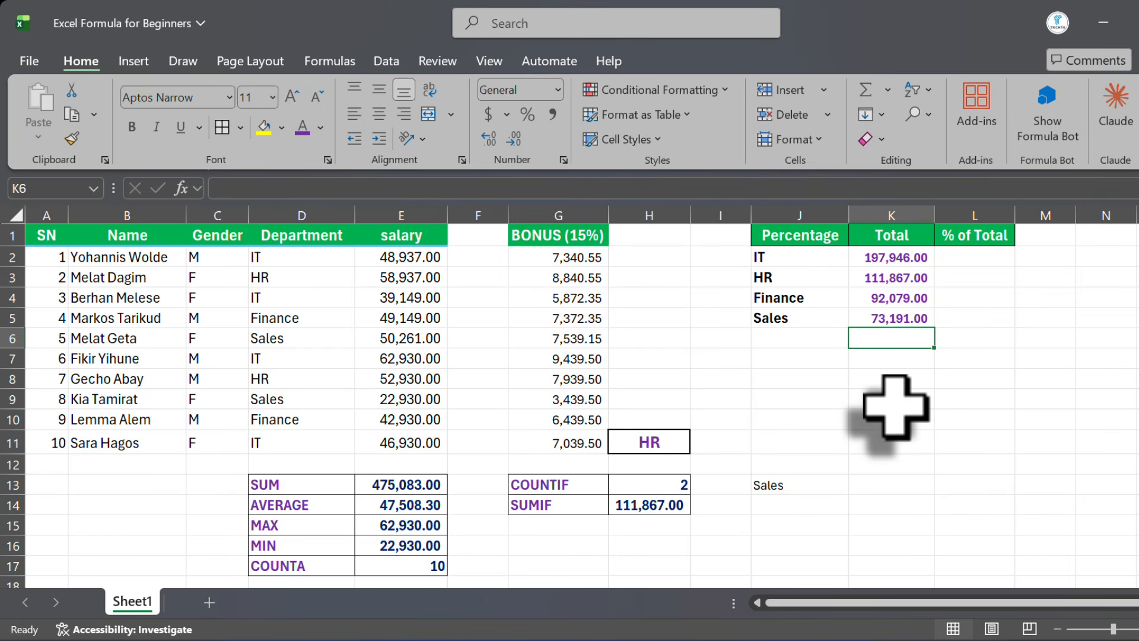
{"action": "key", "text": "alt+equal"}
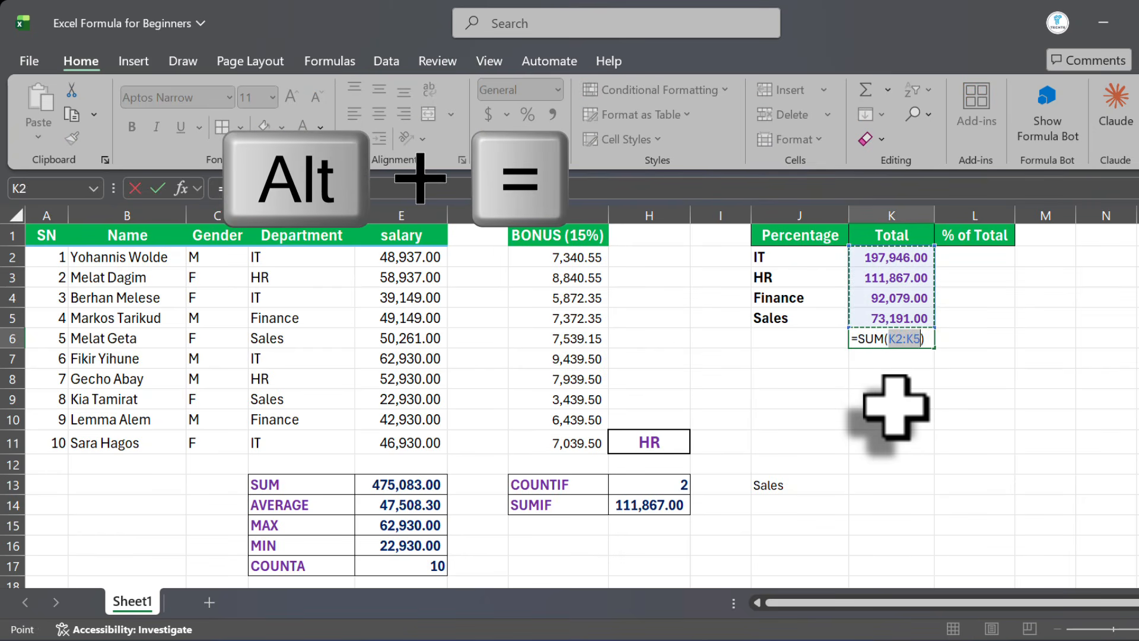
{"action": "key", "text": "Return"}
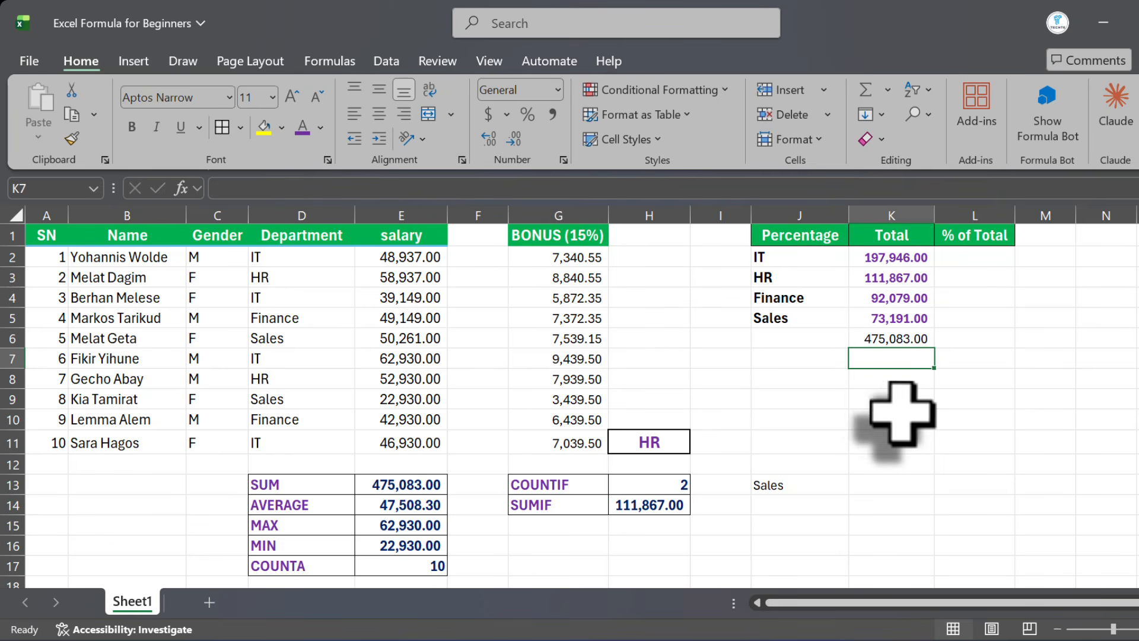
Fill the % of Total column beside the department totals K2:K5 using Quick Analysis's column-wise % Total
{"action": "left_click", "coordinate": [974, 257]}
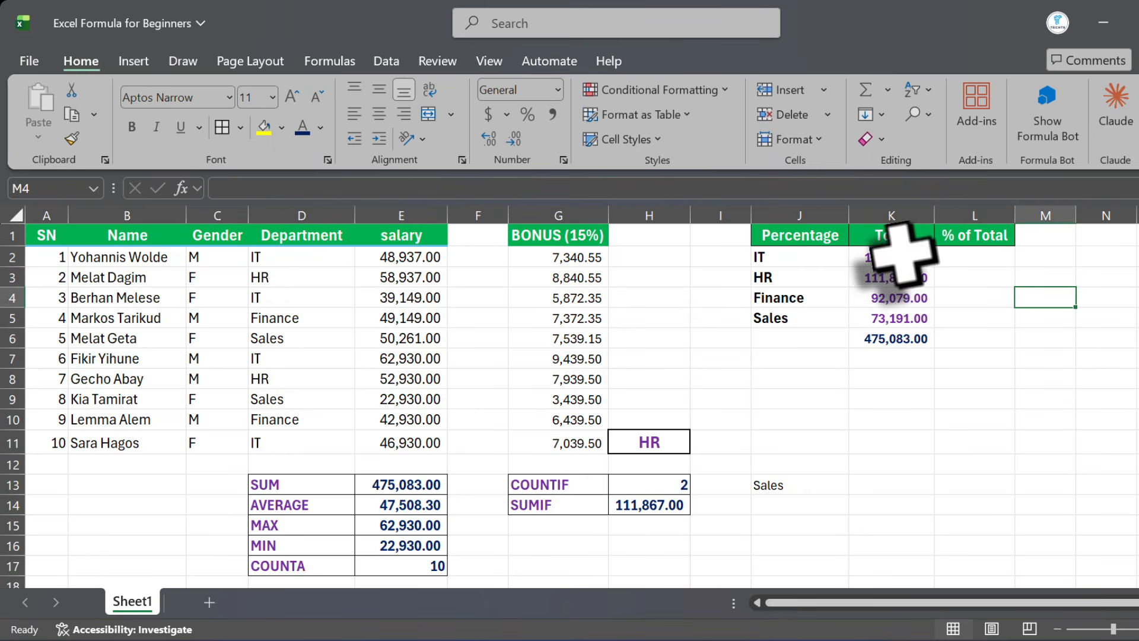
{"action": "left_click_drag", "start_coordinate": [889, 256], "coordinate": [898, 320]}
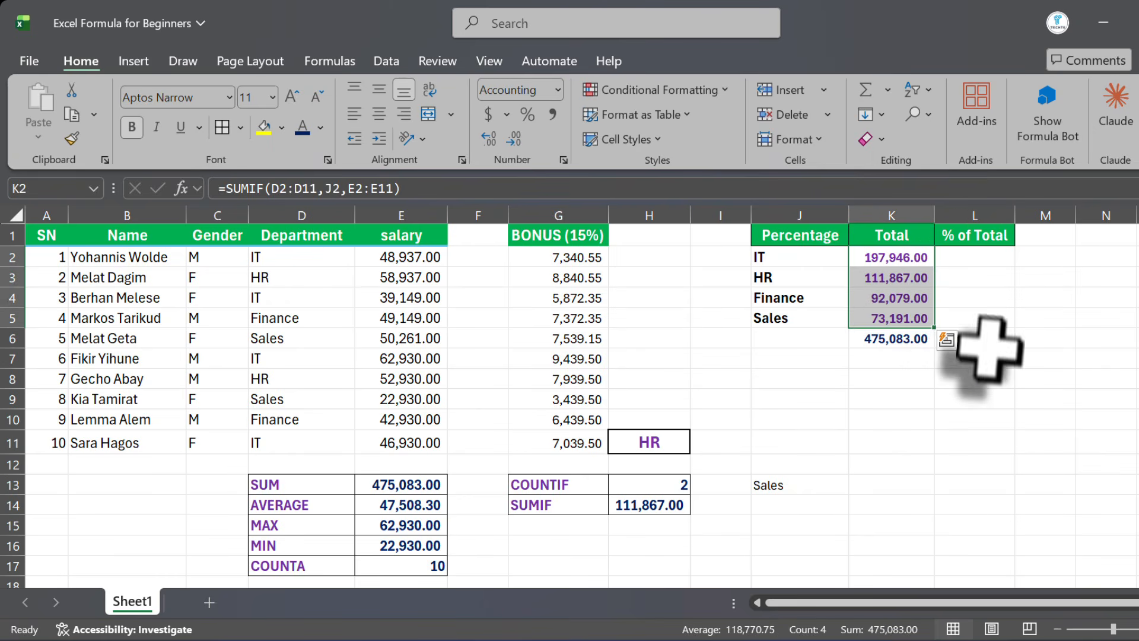
{"action": "left_click", "coordinate": [944, 339]}
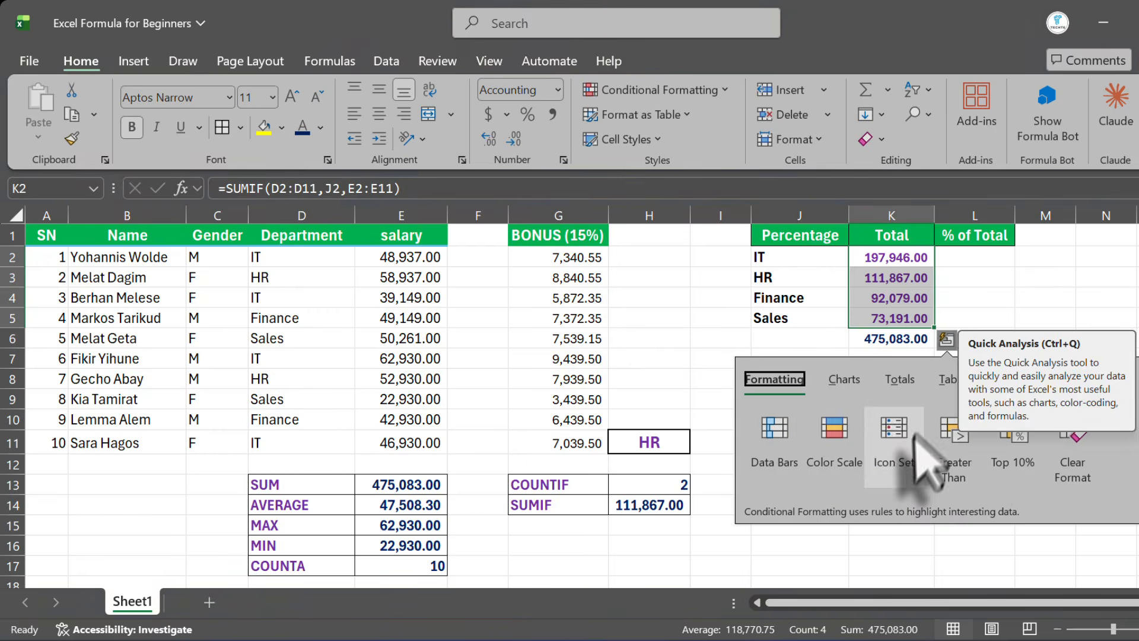
{"action": "left_click", "coordinate": [853, 383]}
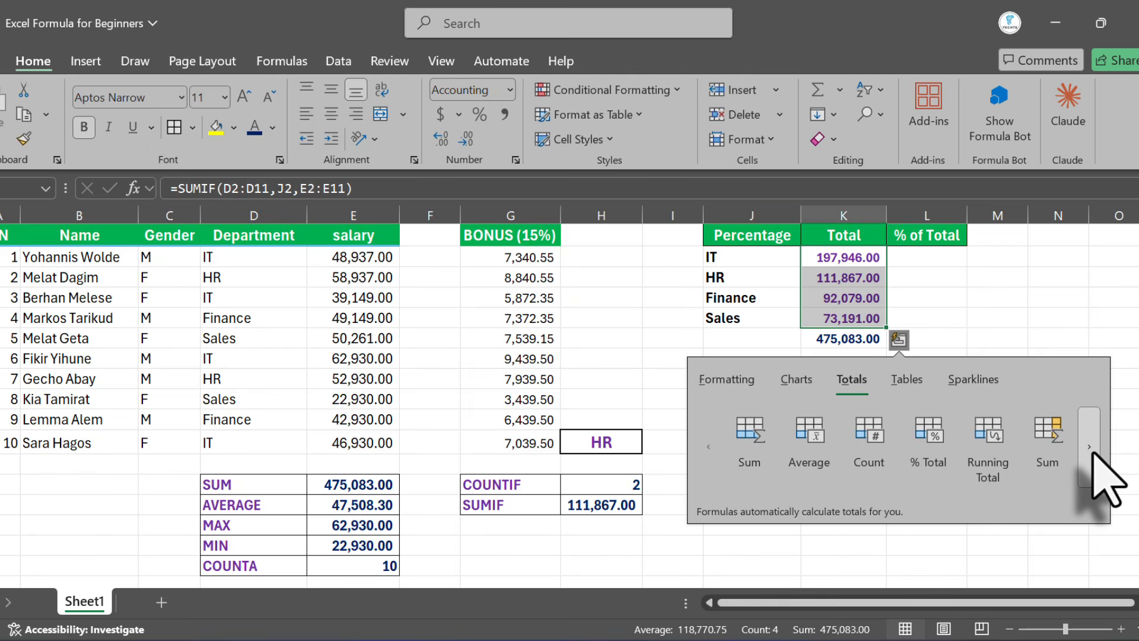
{"action": "left_click", "coordinate": [1089, 448]}
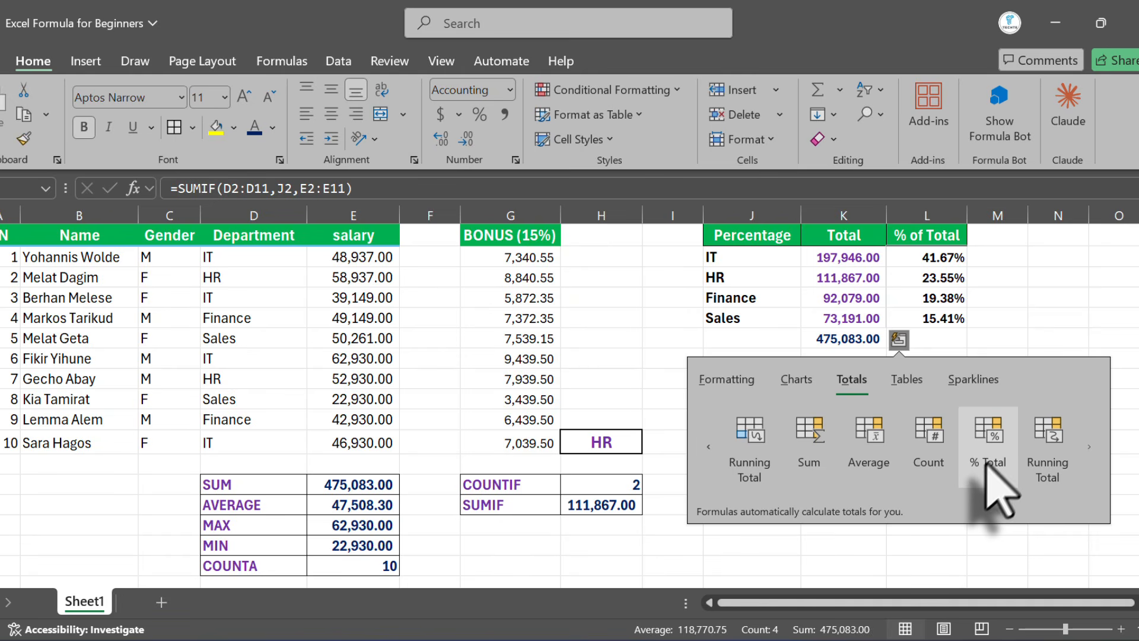
{"action": "left_click", "coordinate": [986, 464]}
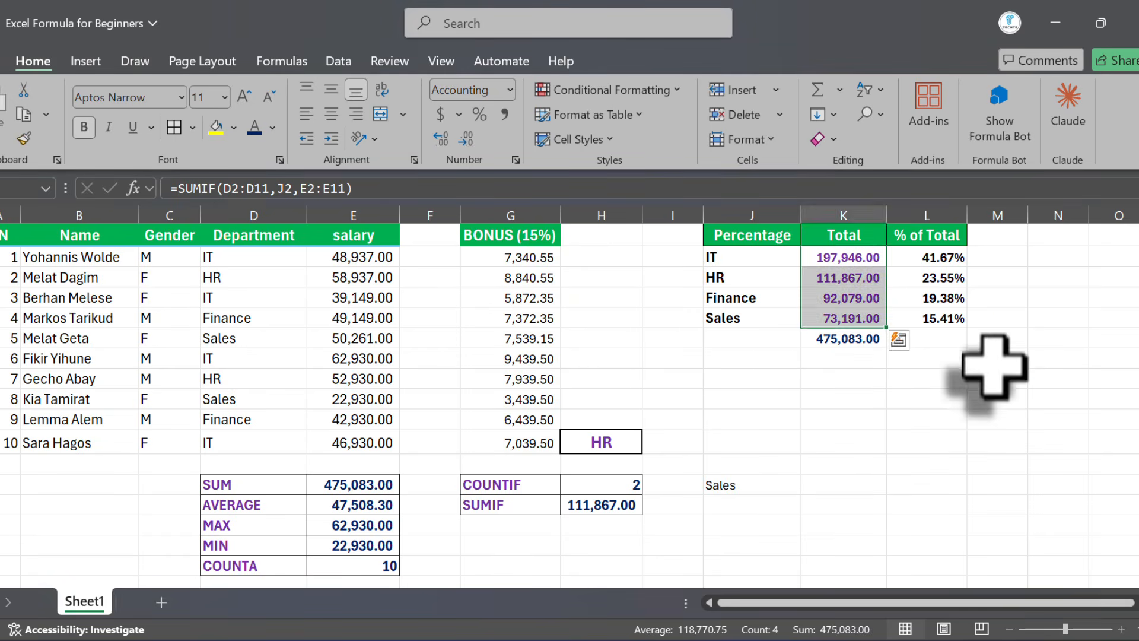
Examine the percentage formula generated in L2 and leave the cell without editing it
{"action": "left_click", "coordinate": [927, 257]}
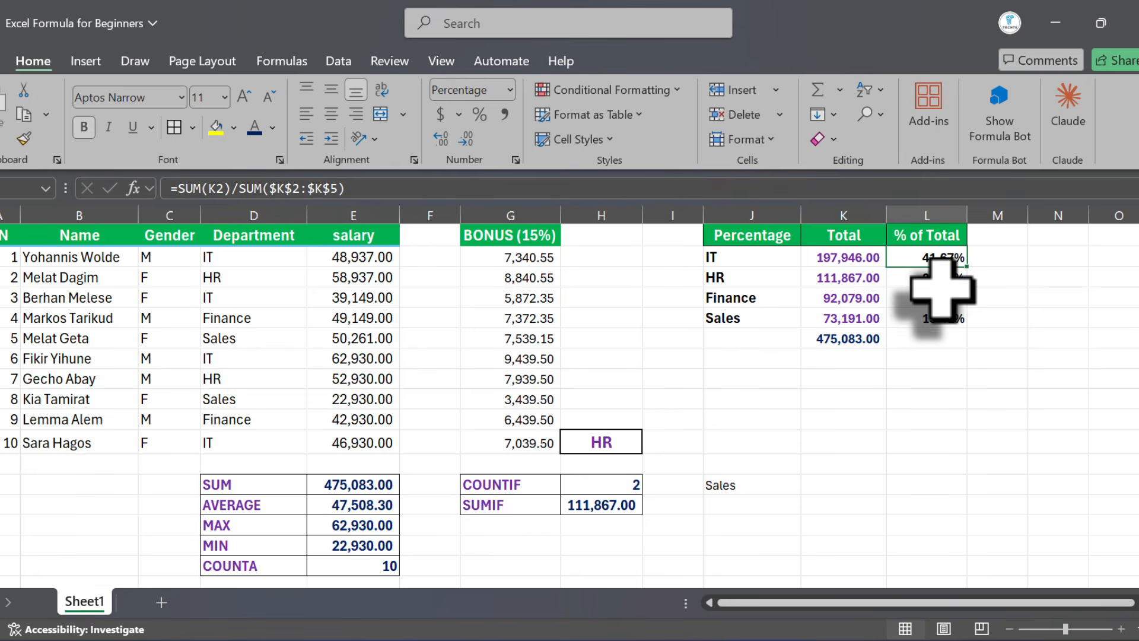
{"action": "left_click_drag", "start_coordinate": [356, 188], "coordinate": [177, 188]}
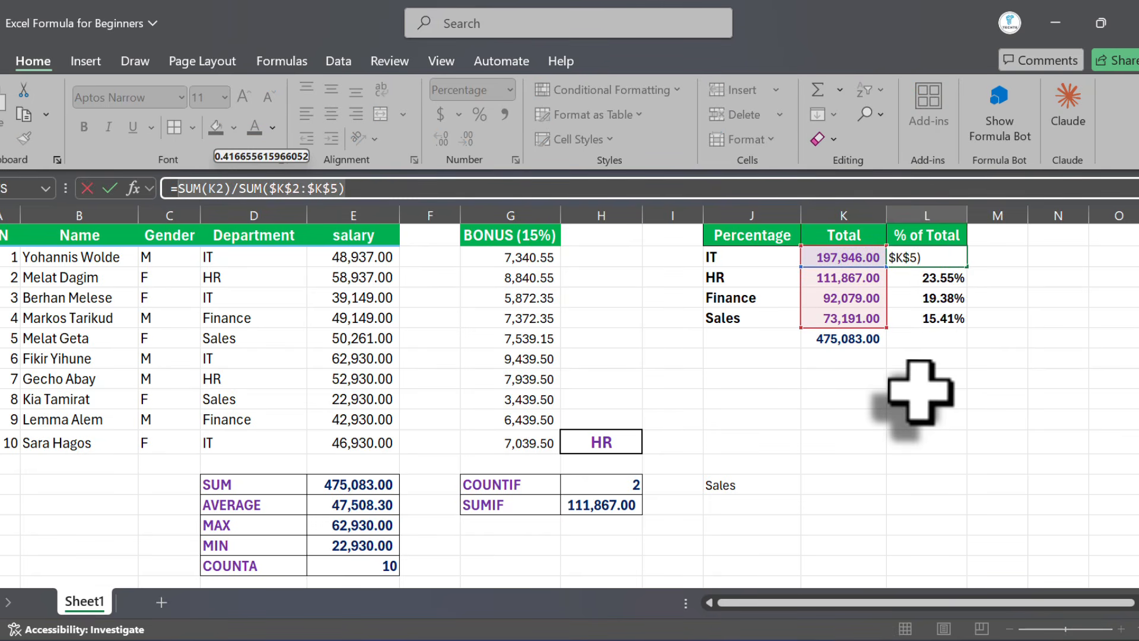
{"action": "key", "text": "Escape"}
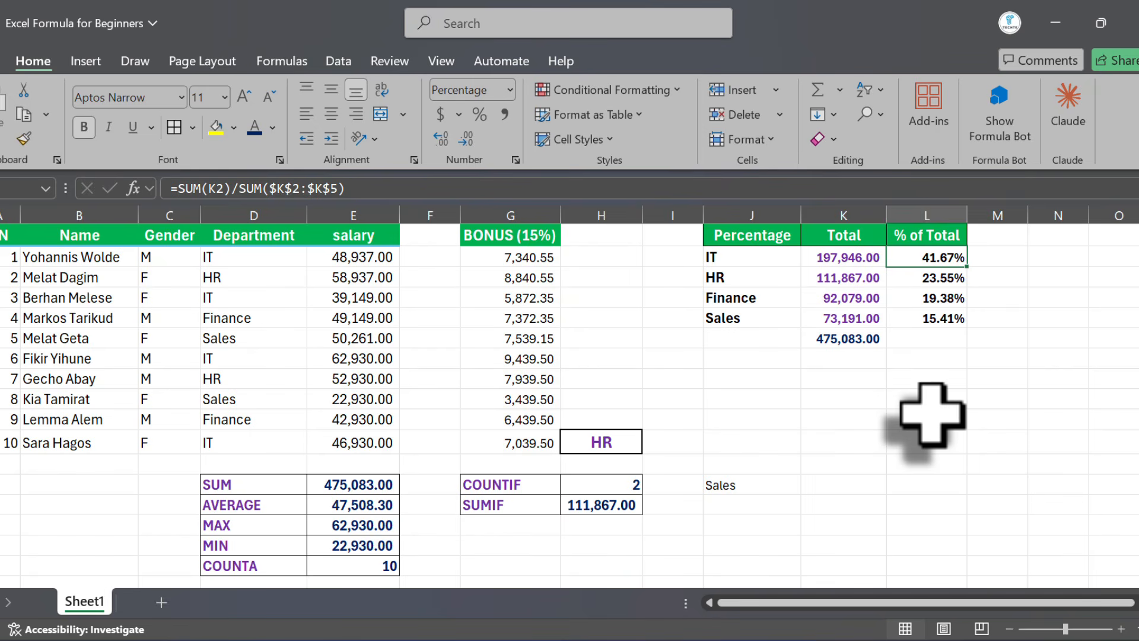